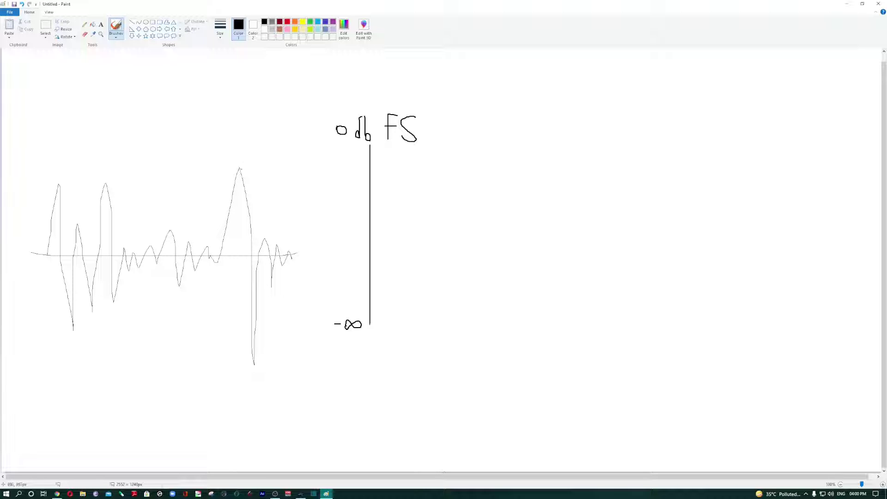
- Draw horizontal lines from the tallest peak and the small peak after it to the 0 db FS axis, and write "20 db" above the waveform
{"action": "left_click_drag", "start_coordinate": [244, 168], "coordinate": [368, 170]}
{"action": "left_click_drag", "start_coordinate": [265, 239], "coordinate": [346, 239]}
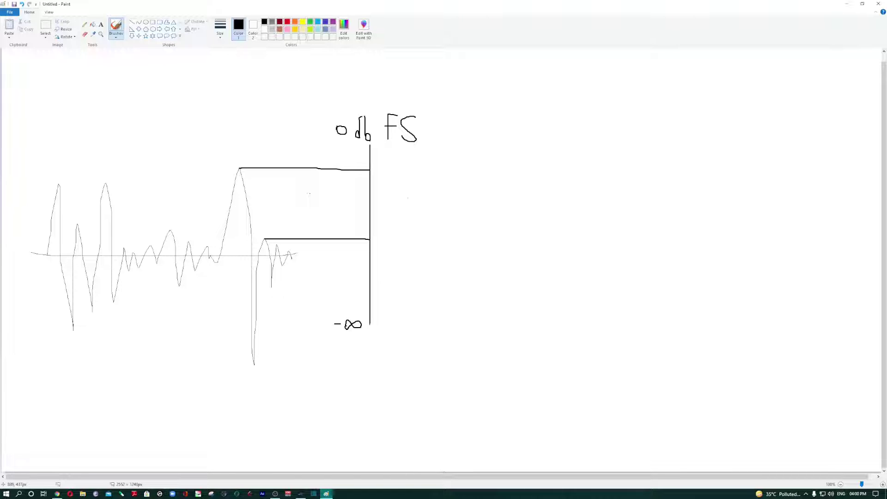
{"action": "left_click_drag", "start_coordinate": [133, 103], "coordinate": [154, 122]}
{"action": "left_click_drag", "start_coordinate": [174, 105], "coordinate": [211, 123]}
{"action": "left_click_drag", "start_coordinate": [228, 86], "coordinate": [227, 120]}
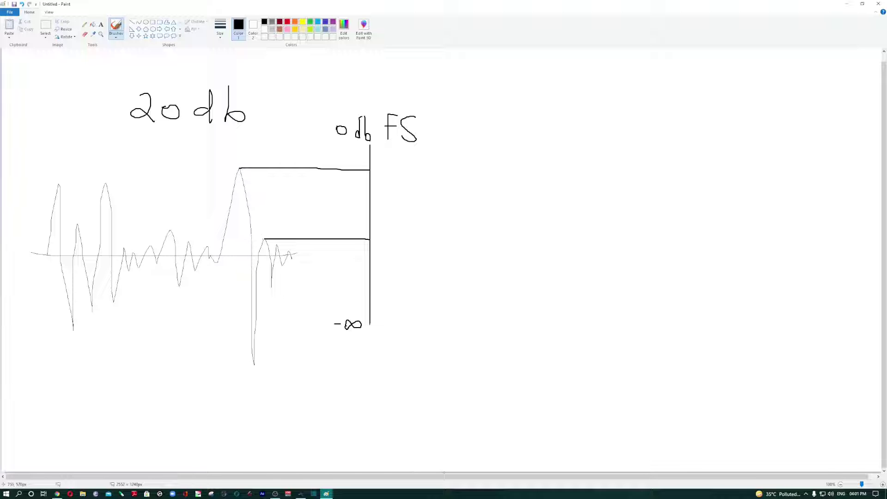
- Draw a second vertical scale beside the first, label its upper end "0 db" and mark a horizontal level line labelled "-10 db"
{"action": "left_click_drag", "start_coordinate": [532, 138], "coordinate": [532, 322]}
{"action": "mouse_move", "coordinate": [541, 116]}
{"action": "left_mouse_down"}
{"action": "mouse_move", "coordinate": [583, 108]}
{"action": "mouse_move", "coordinate": [584, 123]}
{"action": "mouse_move", "coordinate": [606, 128]}
{"action": "mouse_move", "coordinate": [597, 134]}
{"action": "left_mouse_up"}
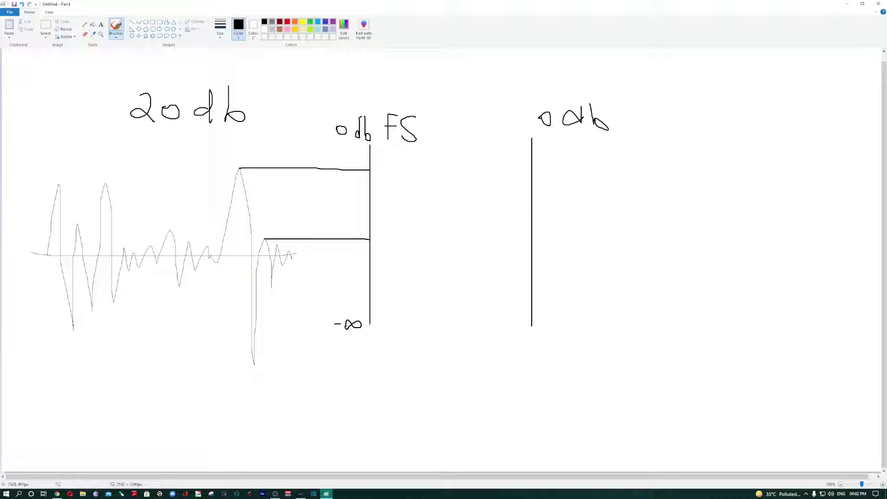
{"action": "left_click_drag", "start_coordinate": [532, 214], "coordinate": [632, 213]}
{"action": "mouse_move", "coordinate": [666, 200]}
{"action": "left_mouse_down"}
{"action": "mouse_move", "coordinate": [671, 219]}
{"action": "mouse_move", "coordinate": [689, 206]}
{"action": "left_mouse_up"}
{"action": "left_click_drag", "start_coordinate": [719, 211], "coordinate": [724, 225]}
{"action": "left_click_drag", "start_coordinate": [729, 198], "coordinate": [745, 228]}
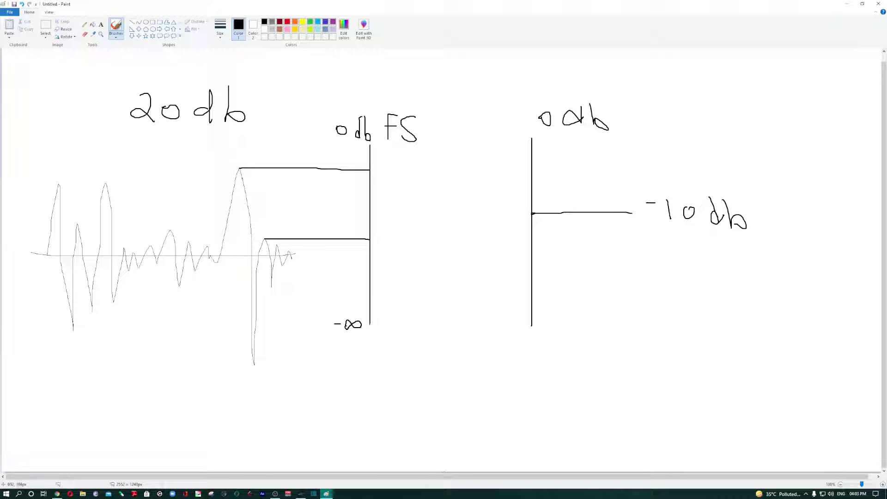
- Mark the tallest peak's level on the 0 db FS axis as "-1 db" and write "2 · 1" below the -10 db label
{"action": "left_click_drag", "start_coordinate": [371, 169], "coordinate": [392, 169]}
{"action": "left_click_drag", "start_coordinate": [406, 160], "coordinate": [407, 172]}
{"action": "mouse_move", "coordinate": [422, 159]}
{"action": "left_mouse_down"}
{"action": "mouse_move", "coordinate": [417, 174]}
{"action": "mouse_move", "coordinate": [438, 174]}
{"action": "mouse_move", "coordinate": [428, 178]}
{"action": "left_mouse_up"}
{"action": "left_click_drag", "start_coordinate": [736, 276], "coordinate": [776, 307]}
{"action": "left_click_drag", "start_coordinate": [811, 281], "coordinate": [811, 317]}
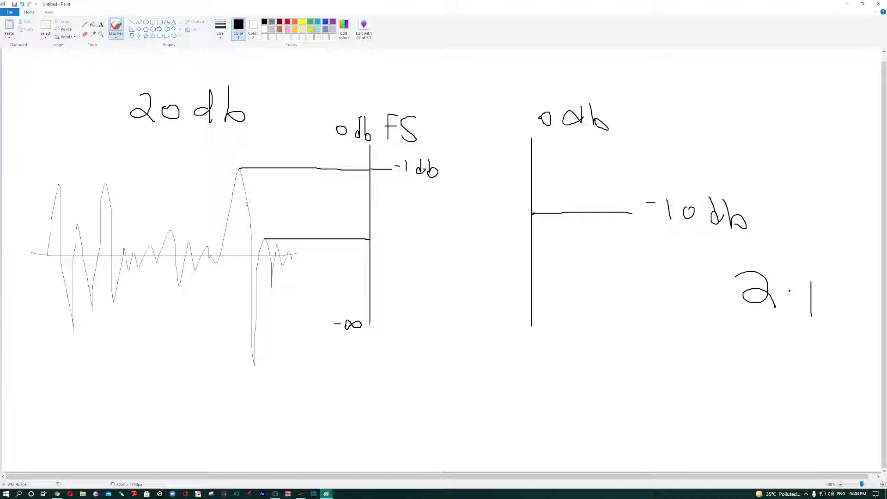
- Draw a level line from the tallest peak's slope to the axis and sketch lowered peaks over the waveform's large peaks
{"action": "left_click_drag", "start_coordinate": [248, 205], "coordinate": [367, 206]}
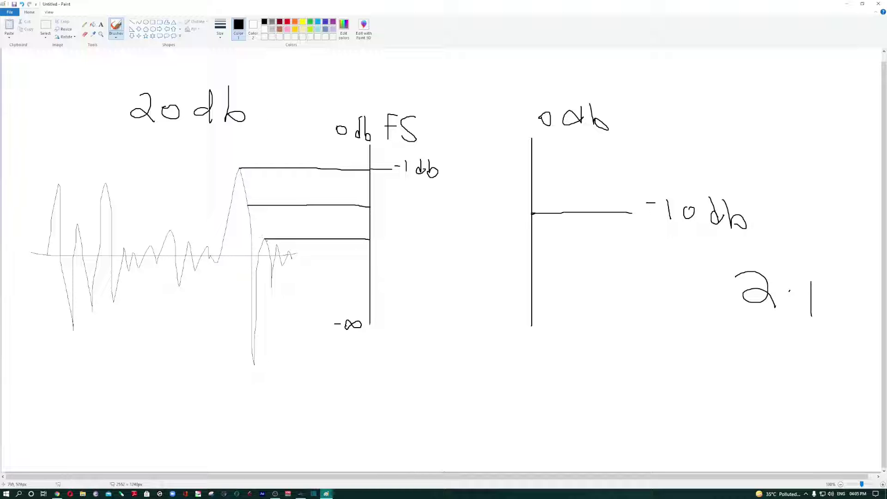
{"action": "mouse_move", "coordinate": [219, 261]}
{"action": "left_mouse_down"}
{"action": "mouse_move", "coordinate": [240, 210]}
{"action": "mouse_move", "coordinate": [253, 254]}
{"action": "mouse_move", "coordinate": [266, 238]}
{"action": "mouse_move", "coordinate": [270, 253]}
{"action": "left_mouse_up"}
{"action": "mouse_move", "coordinate": [101, 245]}
{"action": "left_mouse_down"}
{"action": "mouse_move", "coordinate": [108, 213]}
{"action": "mouse_move", "coordinate": [112, 244]}
{"action": "left_mouse_up"}
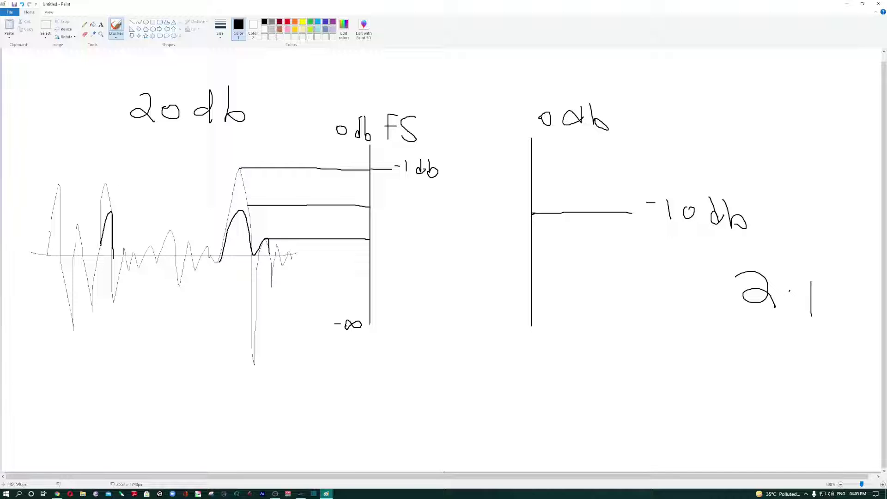
{"action": "mouse_move", "coordinate": [51, 229]}
{"action": "left_mouse_down"}
{"action": "mouse_move", "coordinate": [60, 207]}
{"action": "mouse_move", "coordinate": [61, 234]}
{"action": "left_mouse_up"}
- Switch to Studio One and view the drum track's RCompressor Stereo insert, closing its window again
{"action": "left_click", "coordinate": [301, 493]}
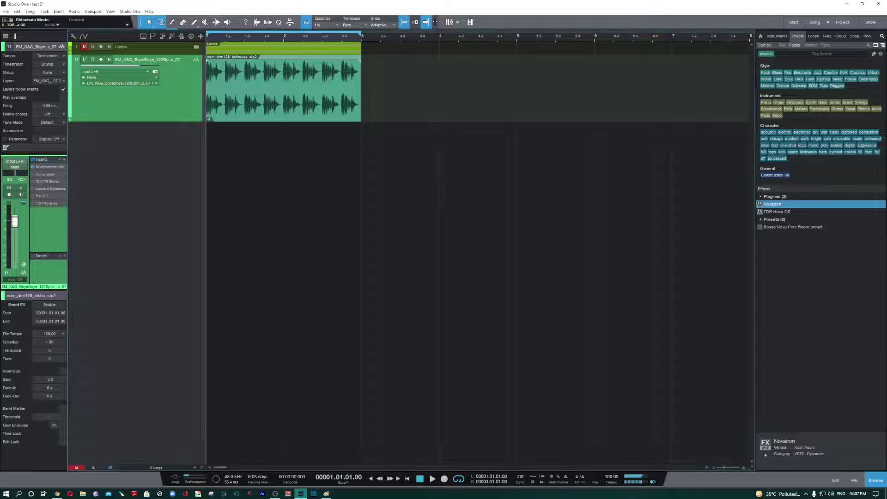
{"action": "double_click", "coordinate": [50, 167]}
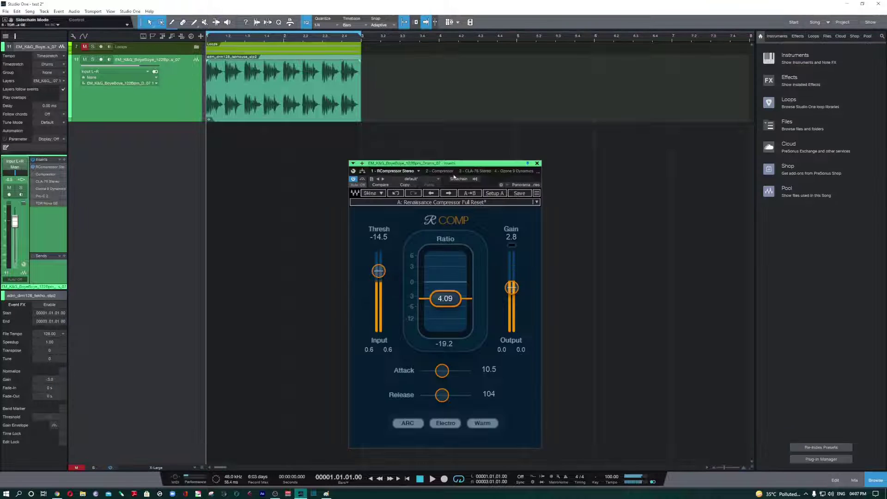
{"action": "left_click_drag", "start_coordinate": [456, 164], "coordinate": [425, 147]}
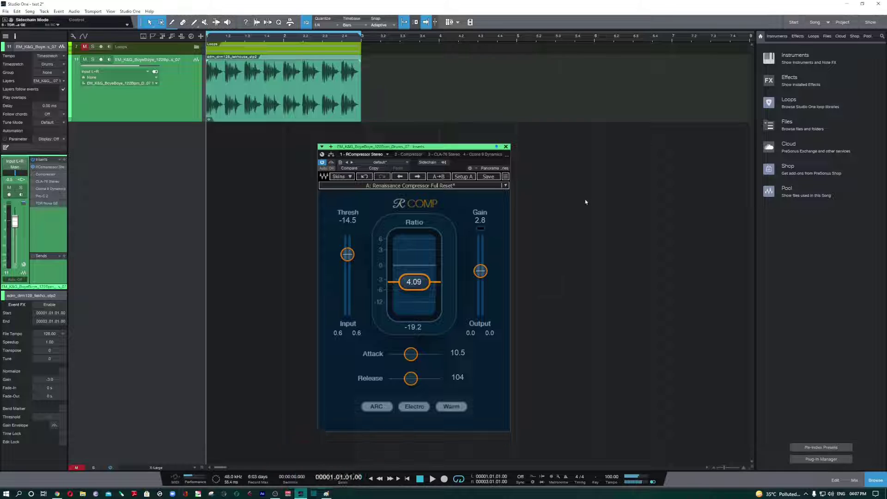
{"action": "left_click", "coordinate": [506, 146]}
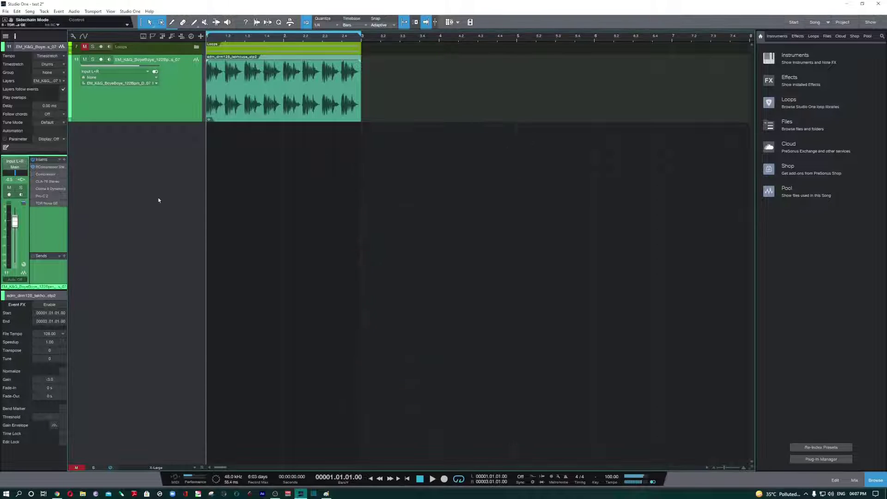
- Open the drum track's stock Compressor insert, move its window aside and activate it
{"action": "left_click", "coordinate": [45, 174]}
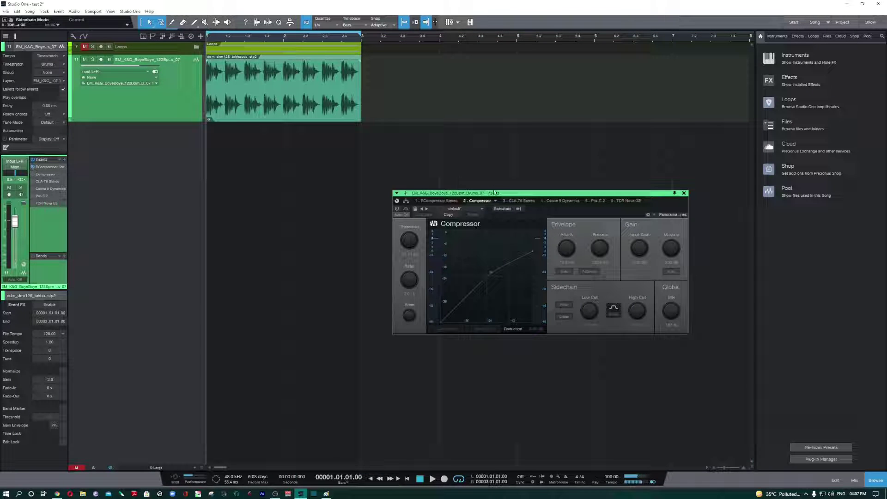
{"action": "left_click_drag", "start_coordinate": [491, 192], "coordinate": [314, 196]}
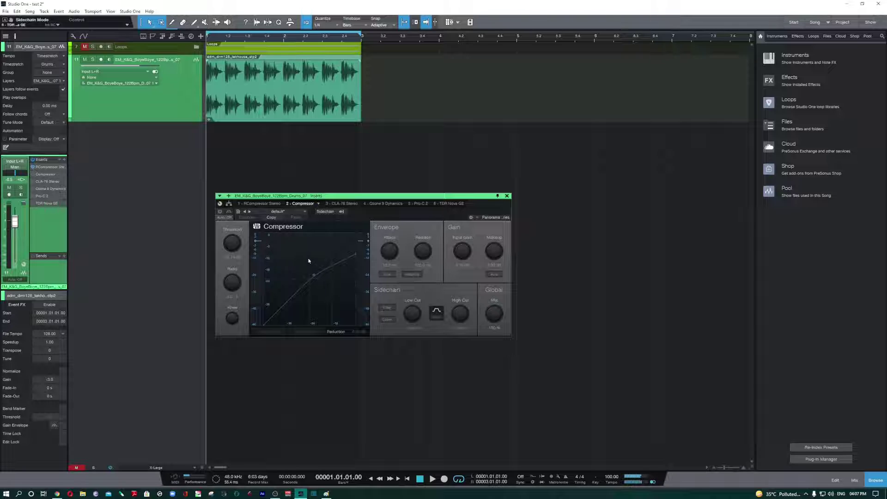
{"action": "left_click", "coordinate": [220, 211]}
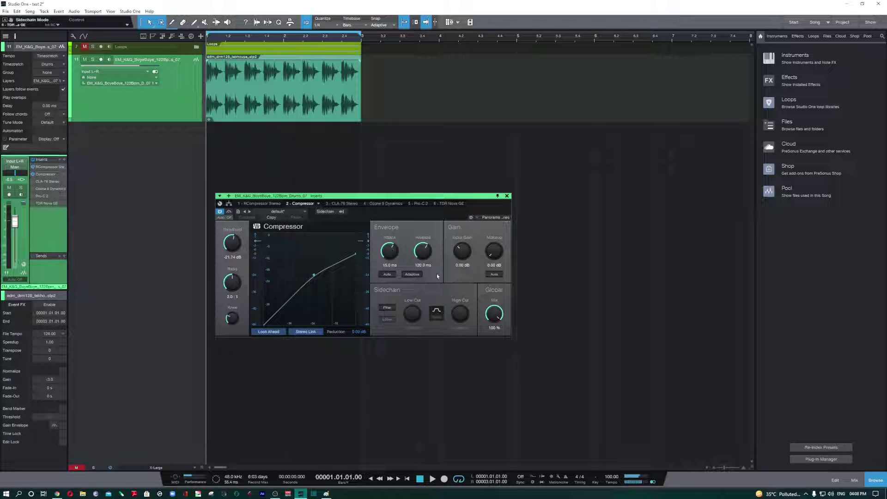
- Raise the Compressor's threshold to 0 dB while playing back the drum loop
{"action": "left_click_drag", "start_coordinate": [232, 242], "coordinate": [240, 218]}
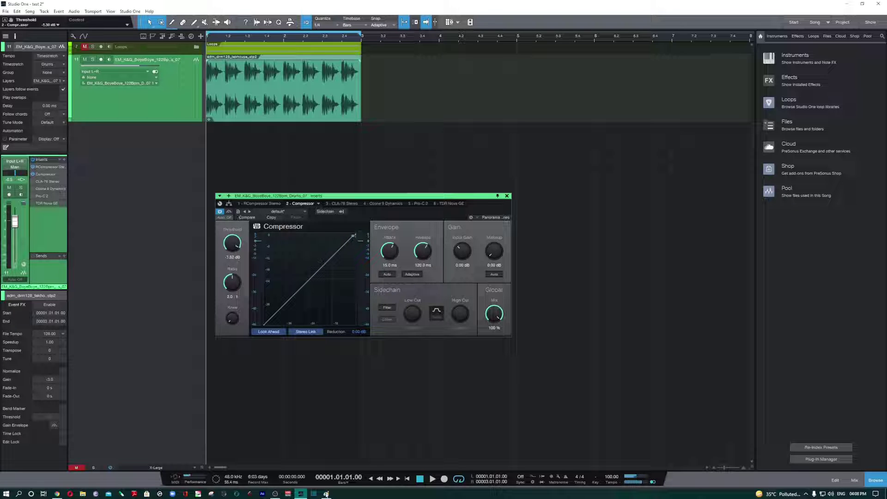
{"action": "mouse_move", "coordinate": [326, 495]}
{"action": "key", "text": "space"}
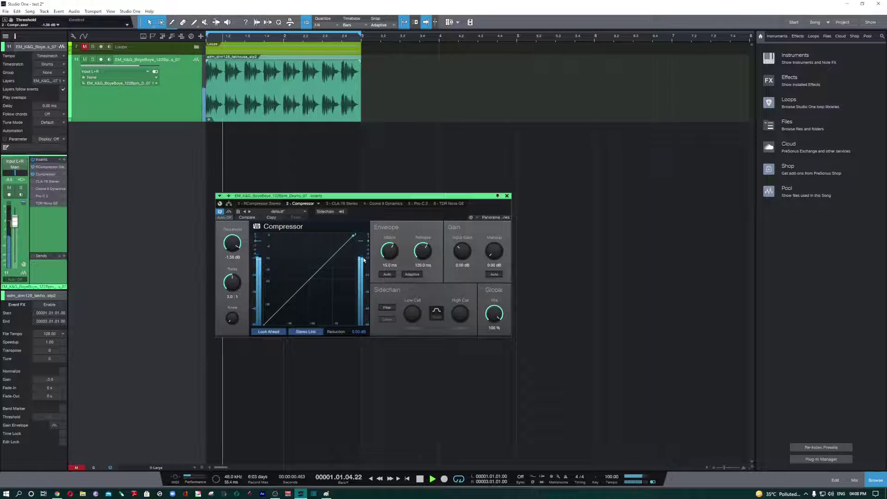
{"action": "double_click", "coordinate": [232, 244]}
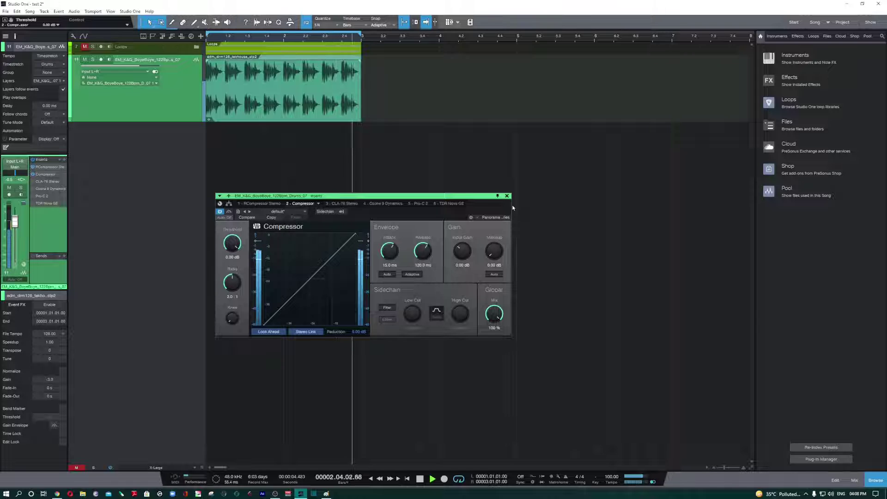
{"action": "key", "text": "space"}
- Open the Spectrum Meter from the main output's inserts and arrange the Compressor window beside it
{"action": "key", "text": "F3"}
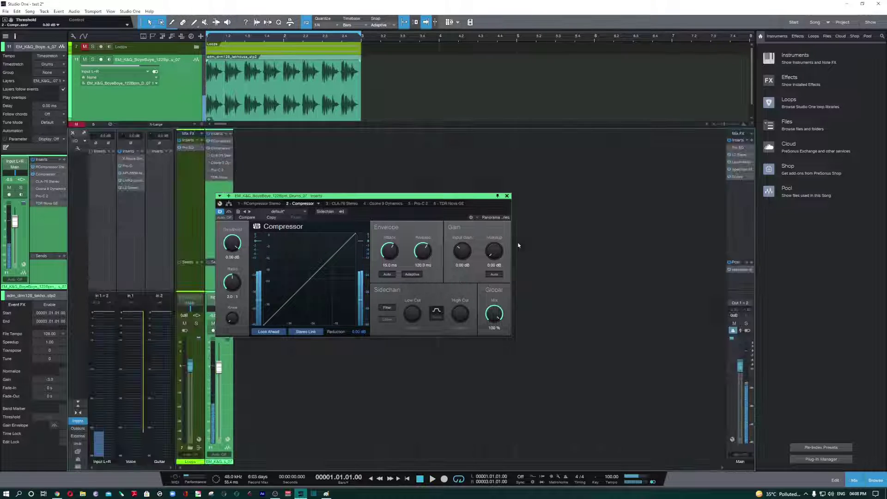
{"action": "key", "text": "F3"}
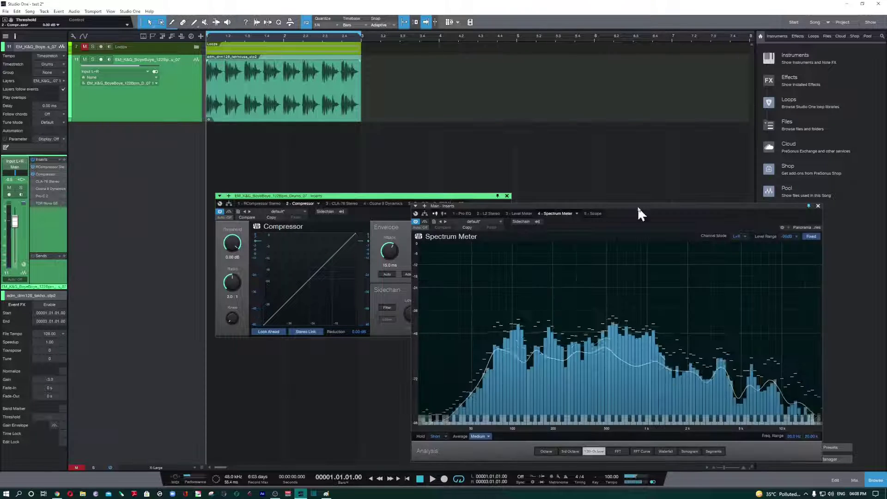
{"action": "left_click_drag", "start_coordinate": [406, 195], "coordinate": [287, 197]}
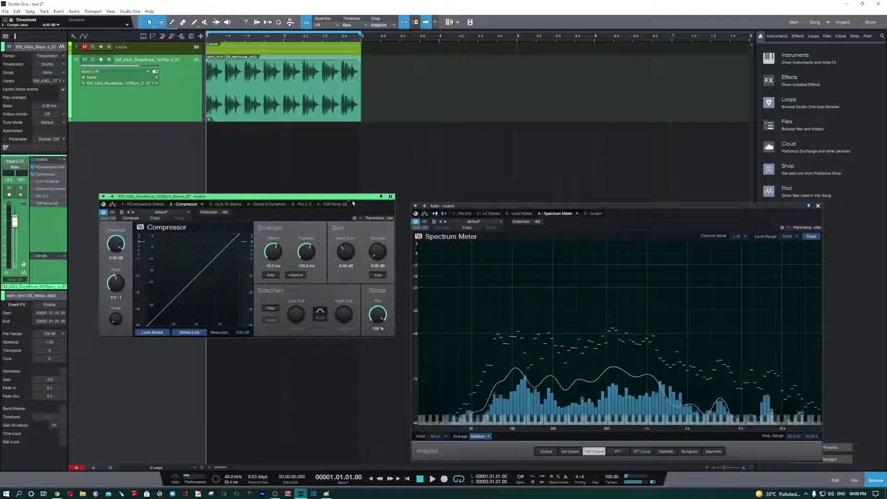
- Play the uncompressed drum loop and examine its level around the low-frequency peak on the Spectrum Meter
{"action": "key", "text": "space"}
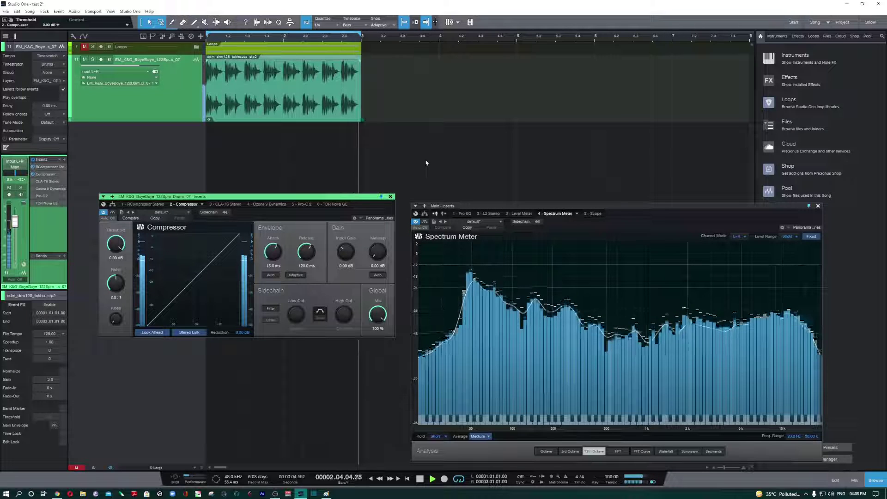
{"action": "key", "text": "space"}
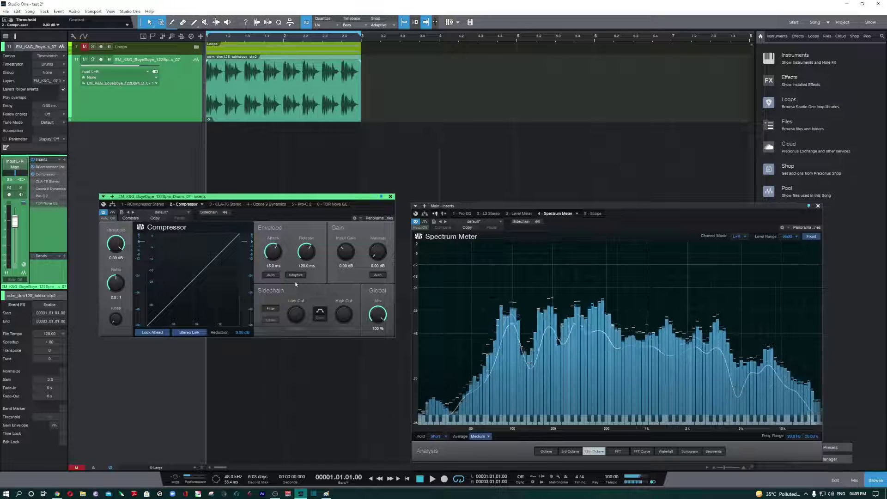
{"action": "key", "text": "space"}
{"action": "mouse_move", "coordinate": [518, 337]}
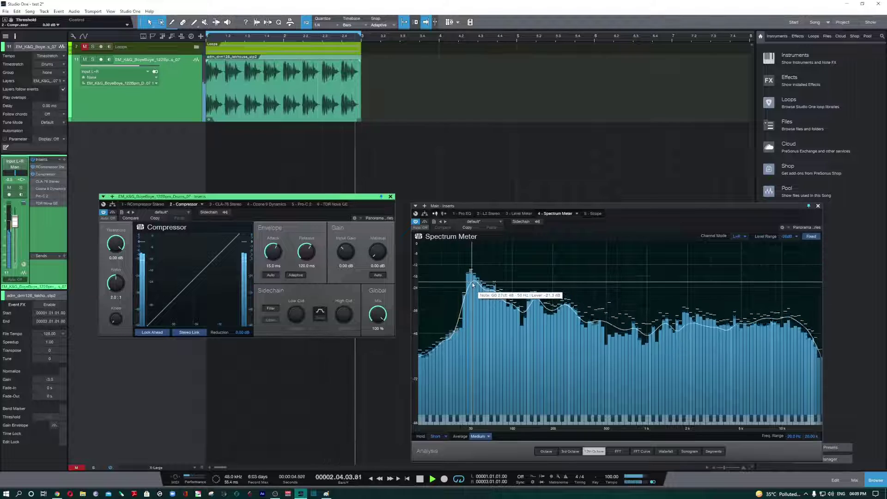
{"action": "key", "text": "space"}
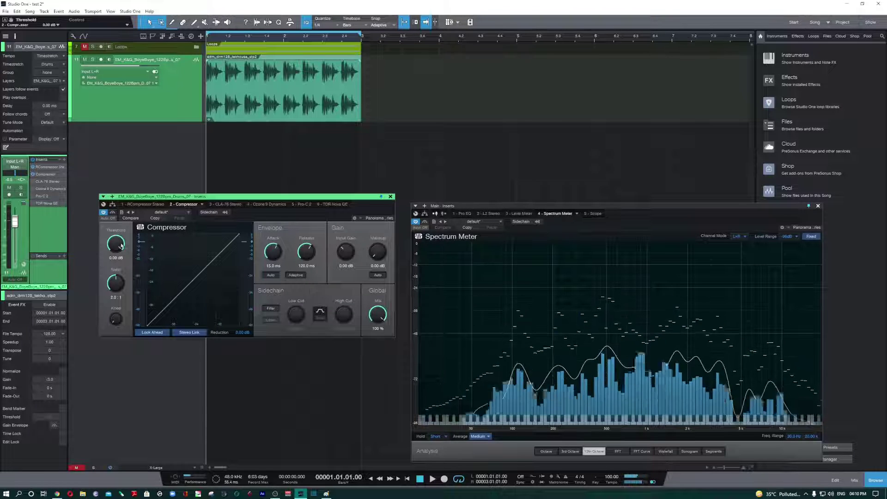
- Set the Compressor's ratio to 3:1, its attack to about 6.8 ms and its release to 41.4 ms
{"action": "left_click", "coordinate": [115, 297]}
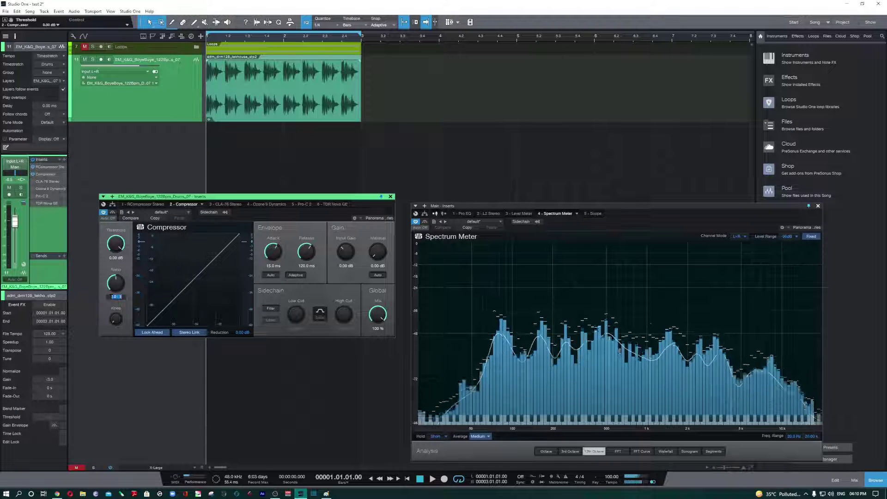
{"action": "type", "text": "3"}
{"action": "key", "text": "Return"}
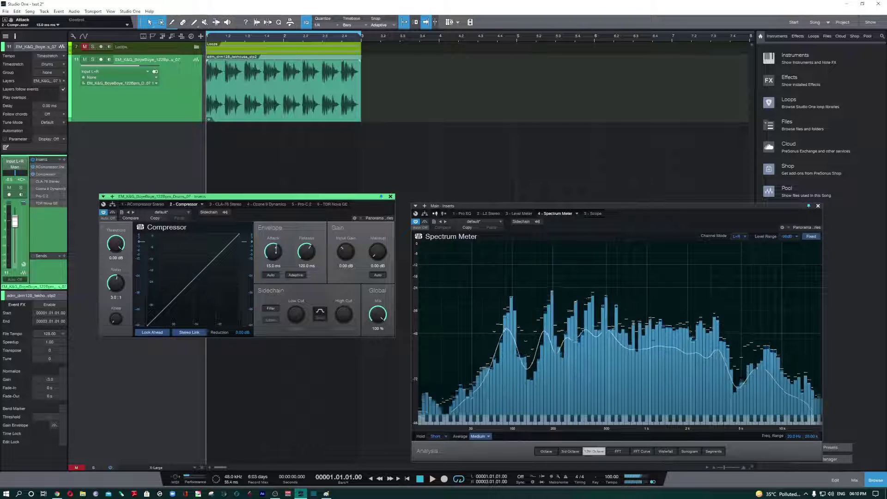
{"action": "left_click_drag", "start_coordinate": [276, 250], "coordinate": [301, 261]}
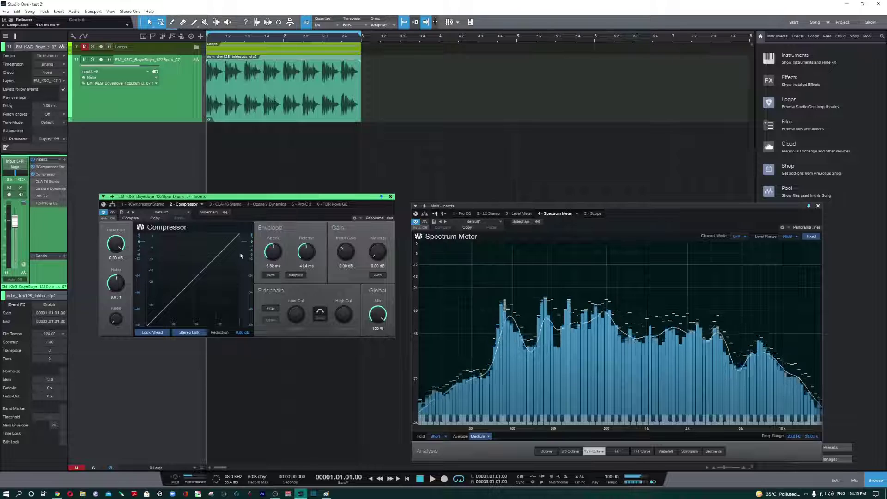
- Lower the Compressor's threshold to -18 dB while the drum loop plays
{"action": "key", "text": "space"}
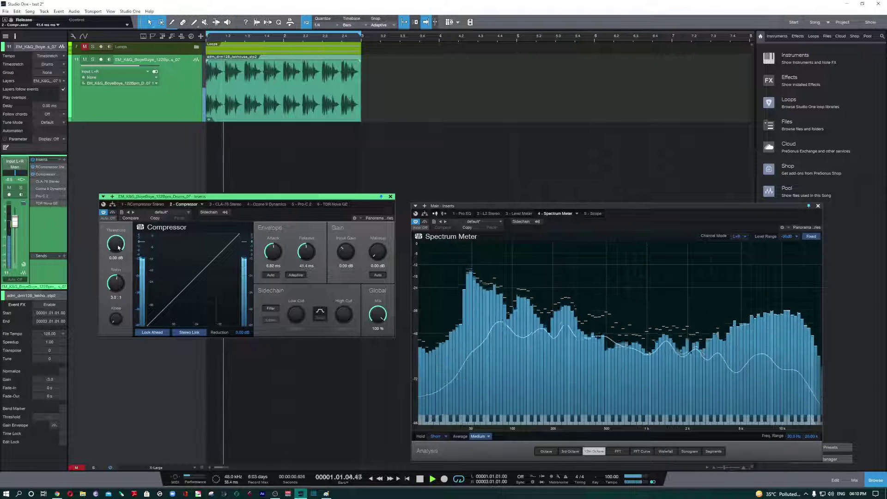
{"action": "left_click_drag", "start_coordinate": [119, 247], "coordinate": [112, 266]}
{"action": "key", "text": "space"}
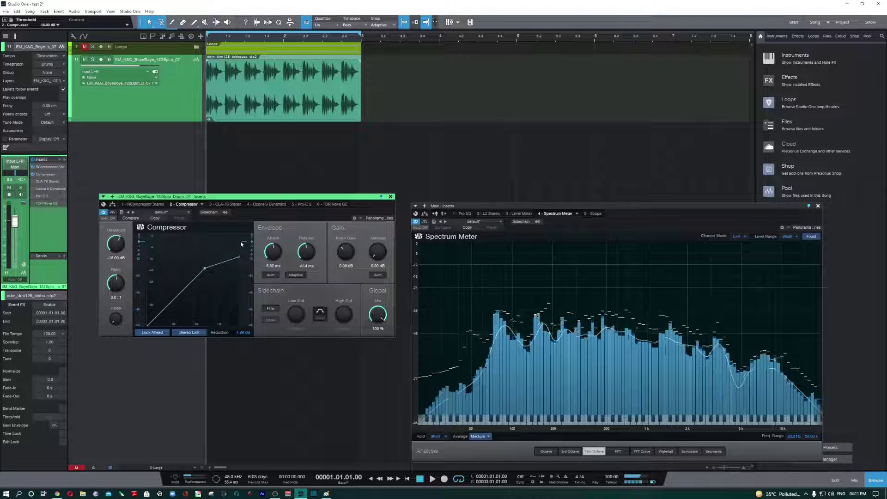
- Play the loop and compare the compressed and bypassed sound, leaving the Compressor active
{"action": "key", "text": "space"}
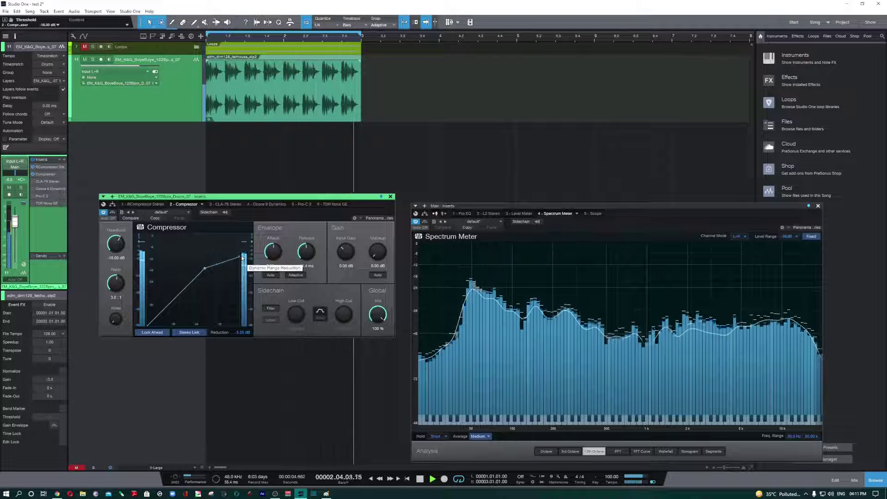
{"action": "left_click", "coordinate": [112, 213]}
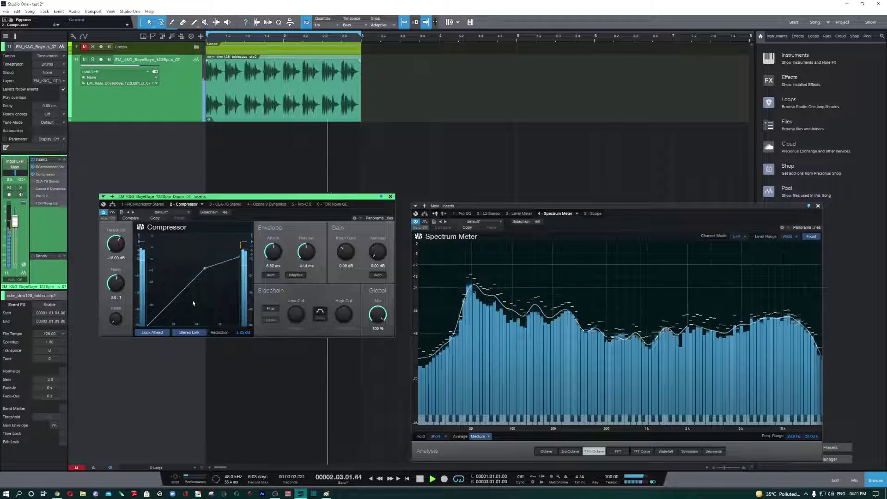
{"action": "left_click", "coordinate": [112, 213]}
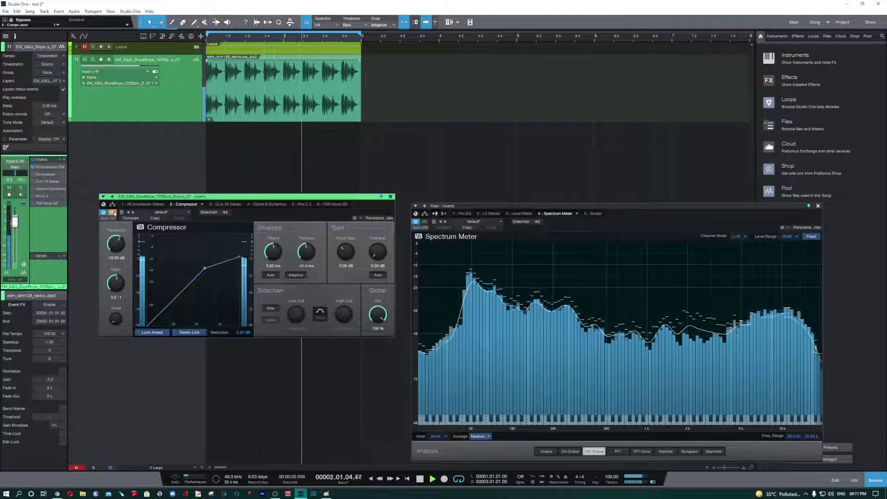
{"action": "left_click", "coordinate": [112, 212]}
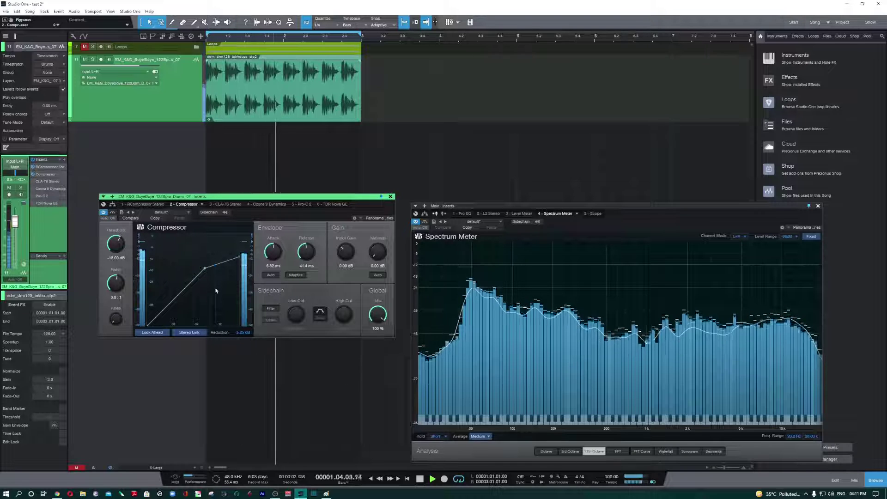
{"action": "key", "text": "space"}
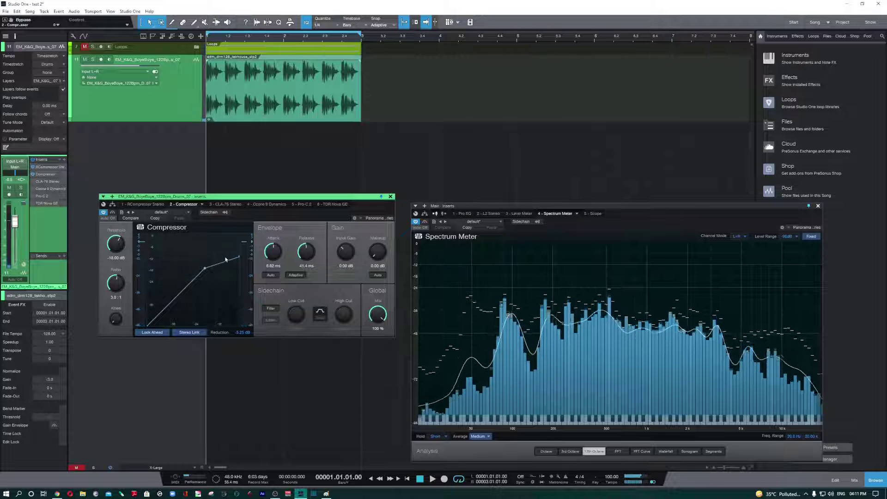
- Enlarge the drum loop's waveform in the arrangement to examine the individual hits
{"action": "scroll", "coordinate": [218, 157], "scroll_direction": "up", "scroll_amount": 3}
{"action": "left_click_drag", "start_coordinate": [209, 39], "coordinate": [208, 60]}
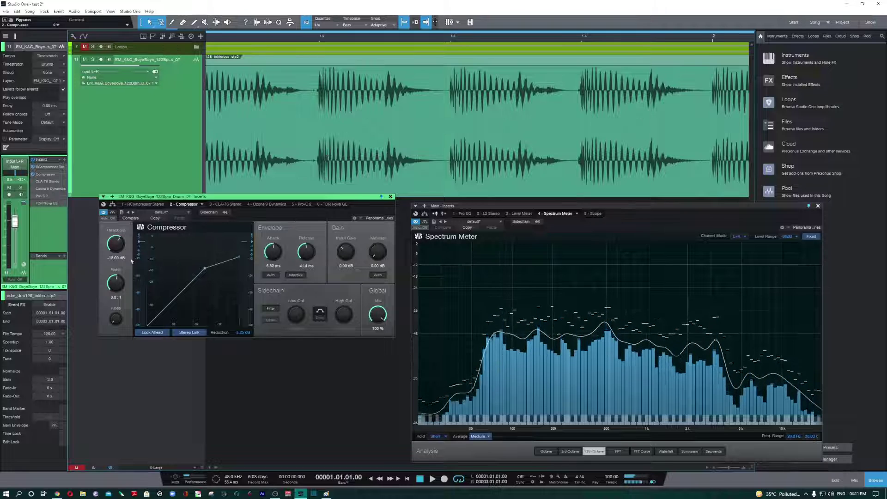
- Lower the Compressor's threshold to about -19.9 dB while the drum loop plays
{"action": "key", "text": "space"}
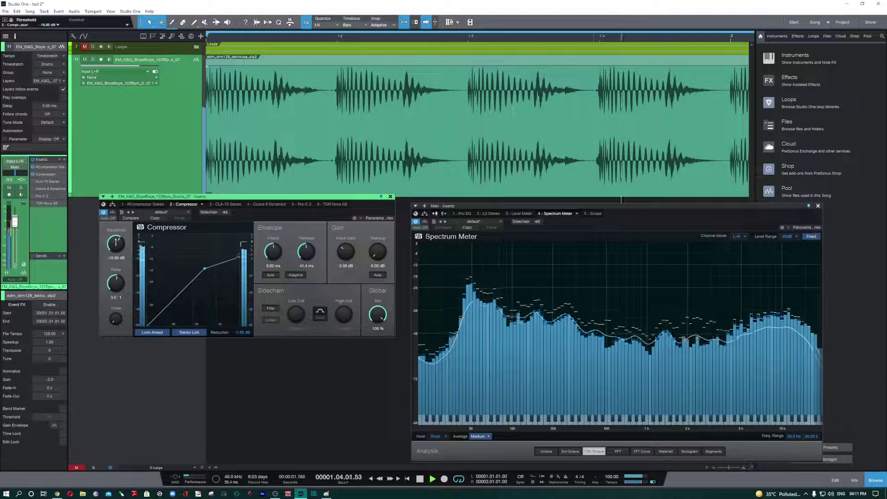
{"action": "left_click_drag", "start_coordinate": [115, 242], "coordinate": [115, 244]}
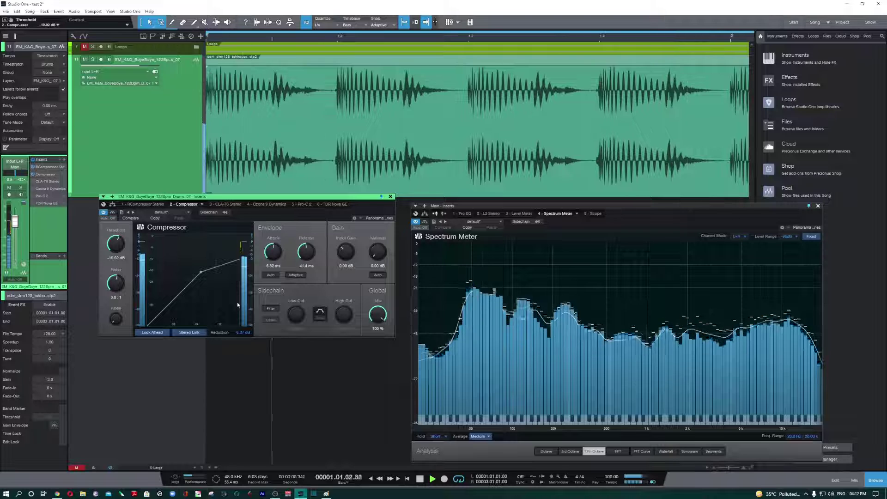
{"action": "key", "text": "space"}
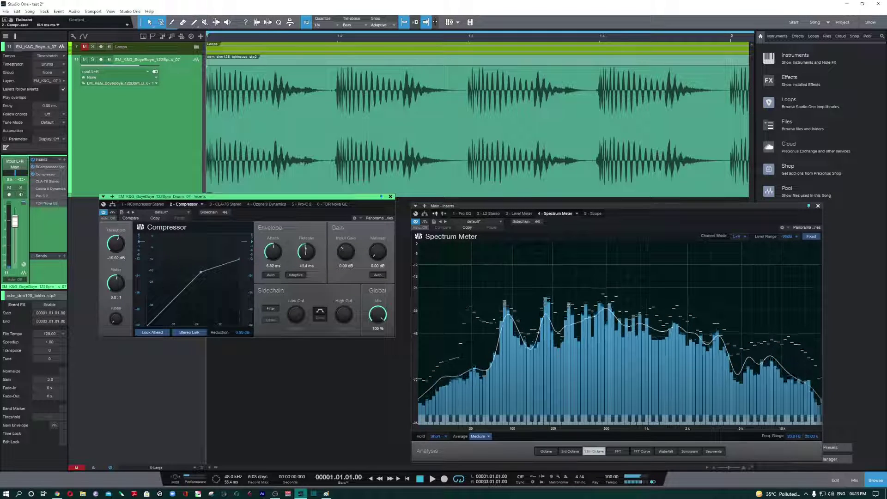
- Set the Compressor's attack to 7.11 ms and its release to 1.00 ms, and play the loop
{"action": "left_click_drag", "start_coordinate": [303, 261], "coordinate": [272, 256]}
{"action": "key", "text": "space"}
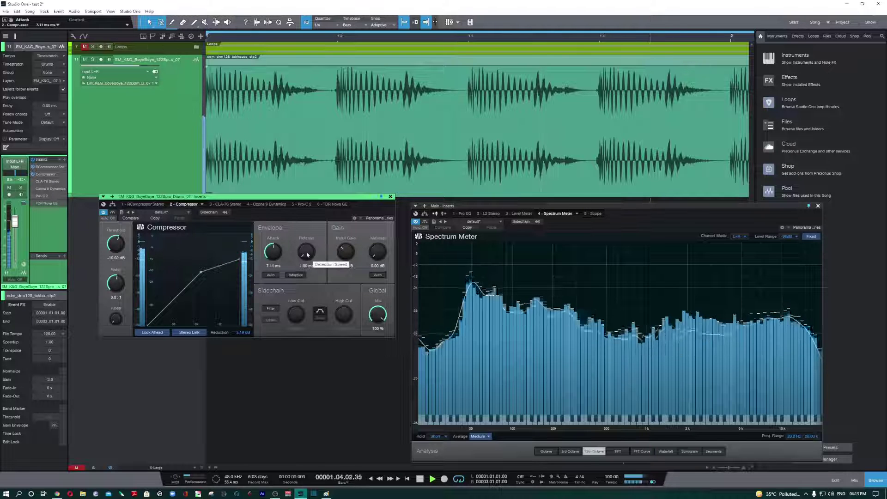
{"action": "key", "text": "space"}
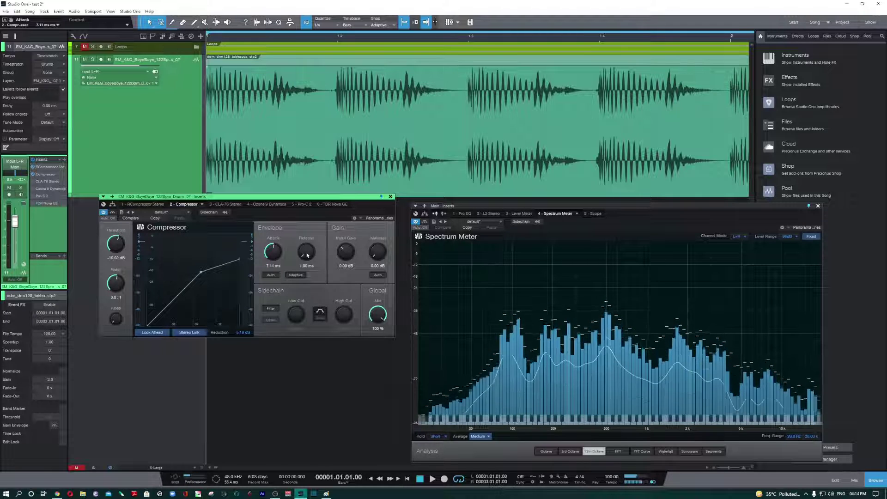
- Raise the Compressor's release to 175.7 ms while the loop plays
{"action": "key", "text": "space"}
{"action": "left_click_drag", "start_coordinate": [307, 255], "coordinate": [306, 220]}
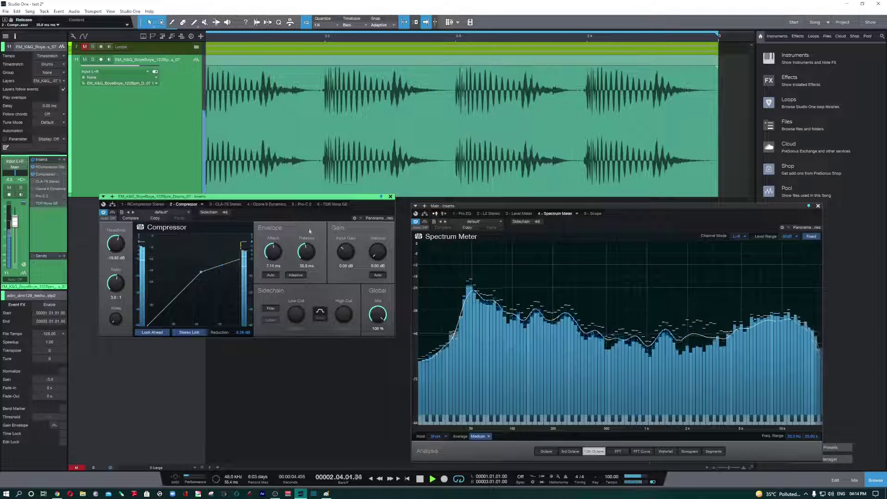
{"action": "left_click_drag", "start_coordinate": [310, 260], "coordinate": [309, 240]}
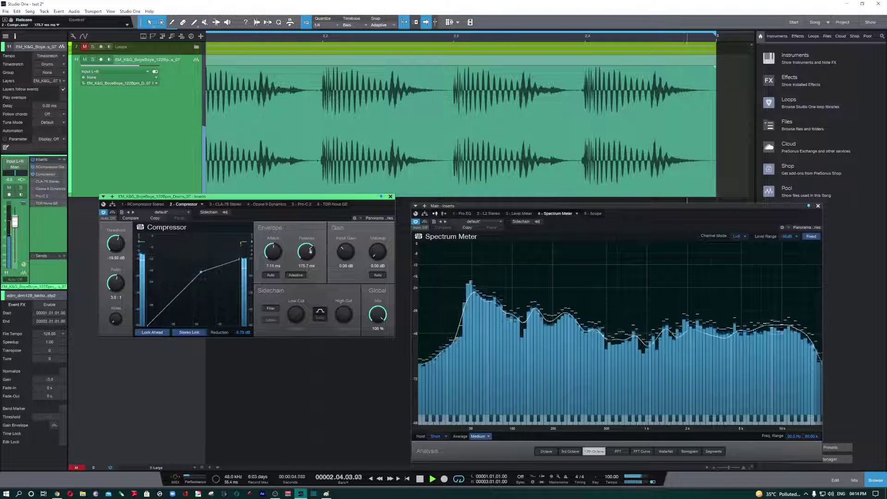
- Compare the compressed and bypassed loop and check the Compressor's gain reduction during playback
{"action": "left_click", "coordinate": [113, 213]}
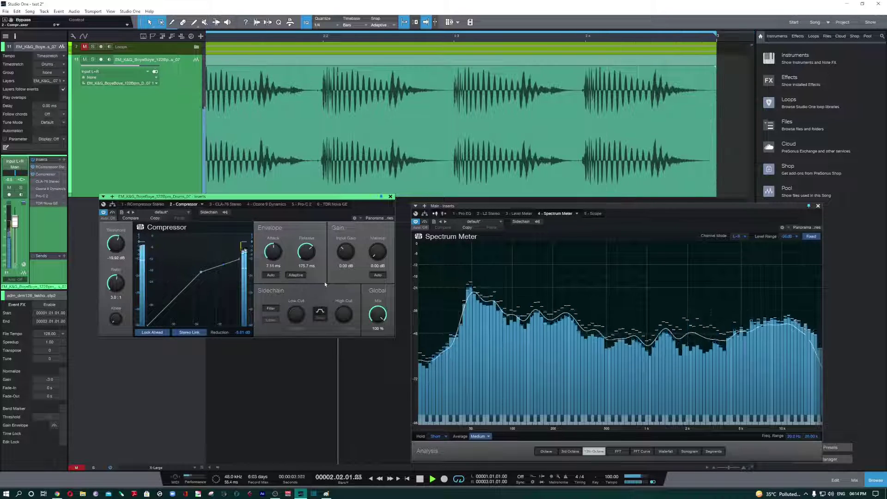
{"action": "key", "text": "space"}
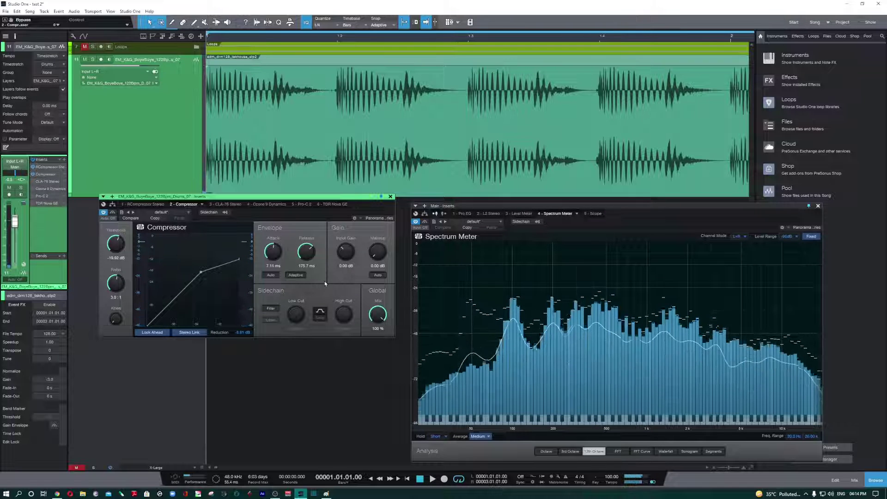
{"action": "key", "text": "space"}
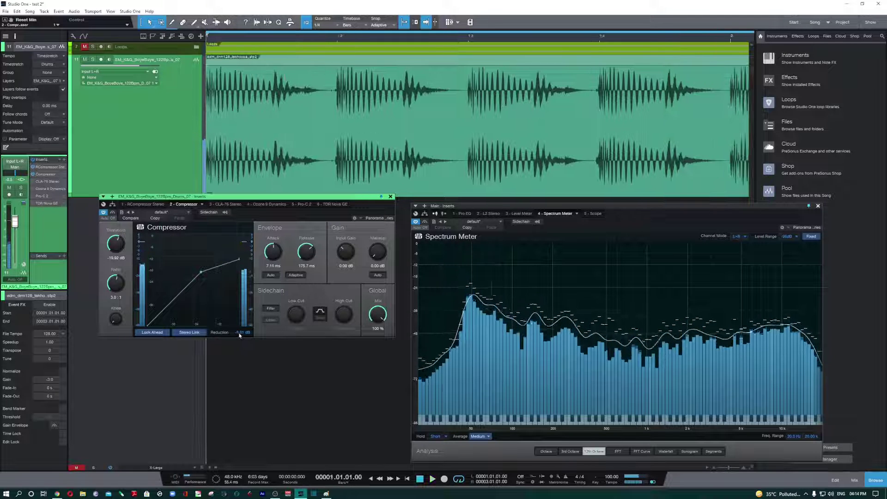
{"action": "key", "text": "space"}
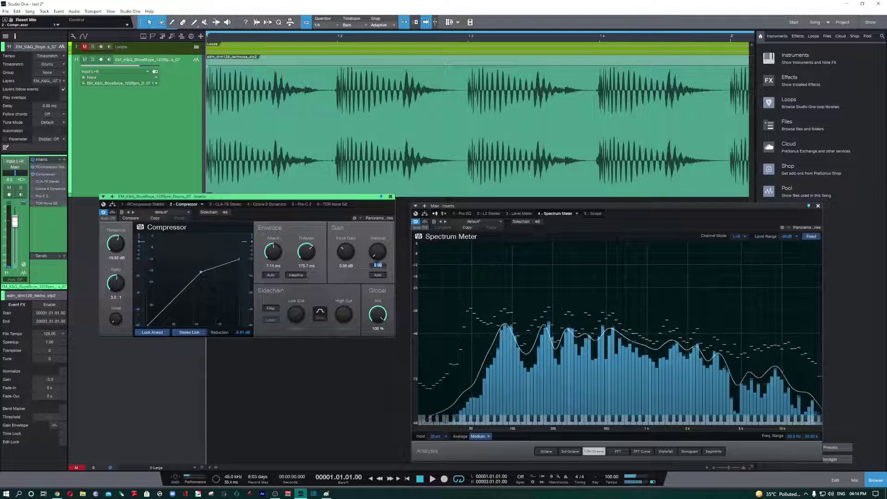
- Try a makeup gain of 7 dB and compare the playing loop with the Compressor active and bypassed
{"action": "left_click", "coordinate": [377, 265]}
{"action": "type", "text": "7"}
{"action": "key", "text": "Return"}
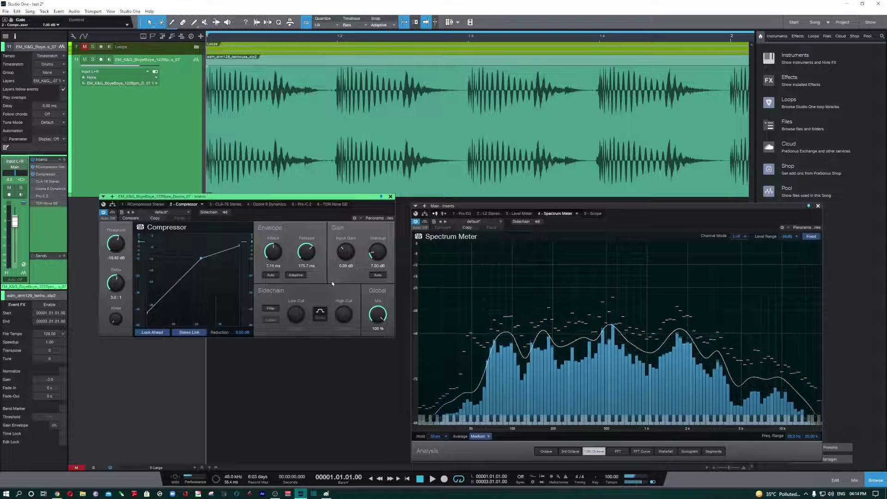
{"action": "key", "text": "space"}
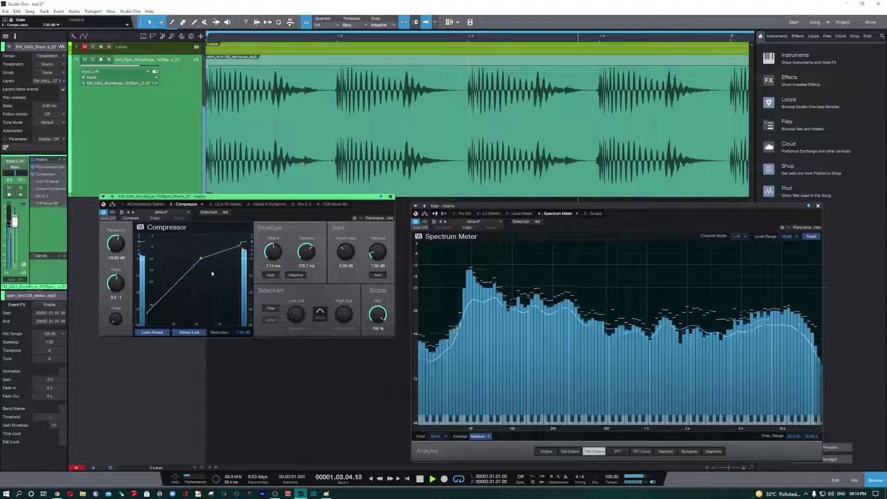
{"action": "left_click", "coordinate": [112, 213]}
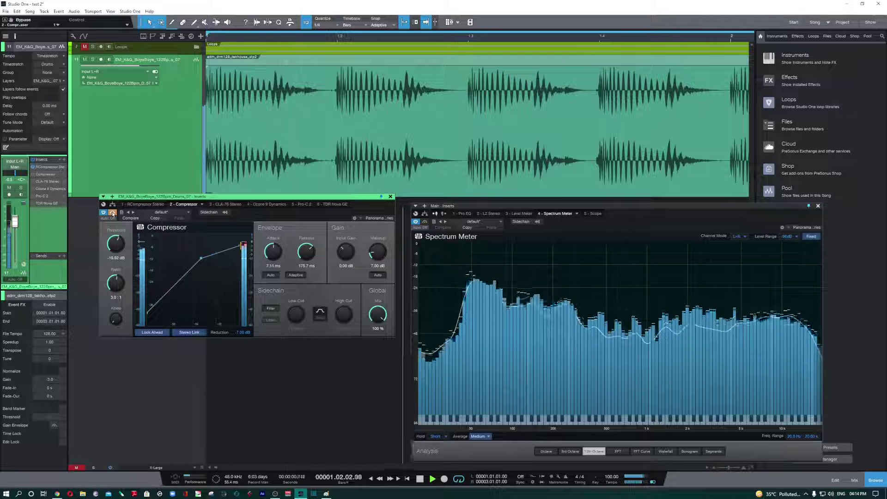
{"action": "left_click", "coordinate": [113, 213]}
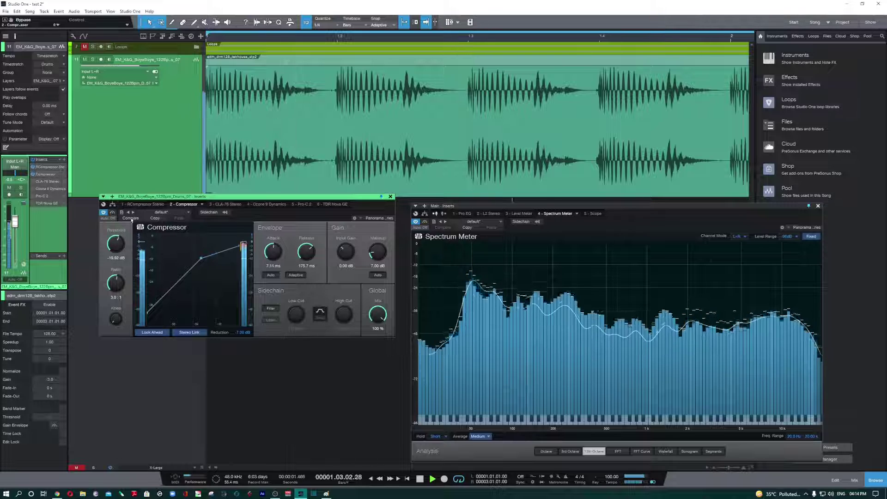
- Set the Compressor's makeup gain to 6 dB, stop playback and move the plug-in window clear of the waveform
{"action": "left_click", "coordinate": [378, 265]}
{"action": "type", "text": "6"}
{"action": "key", "text": "Return"}
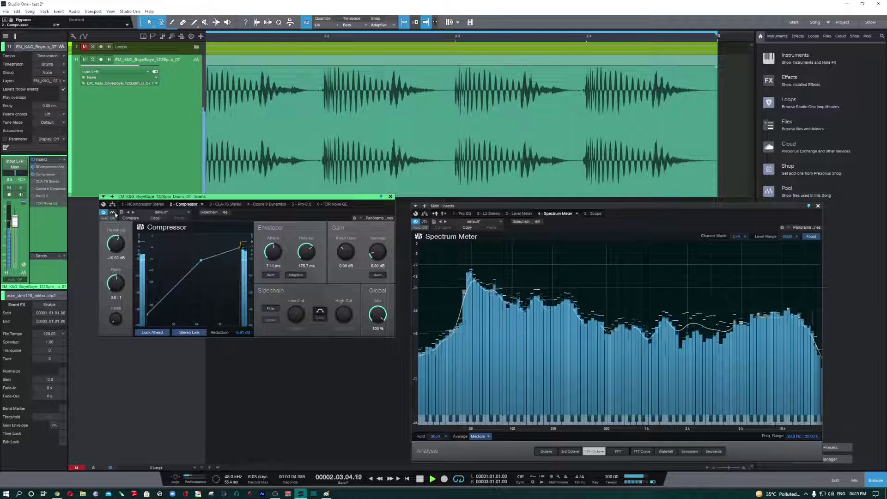
{"action": "key", "text": "space"}
{"action": "left_click_drag", "start_coordinate": [318, 200], "coordinate": [325, 211]}
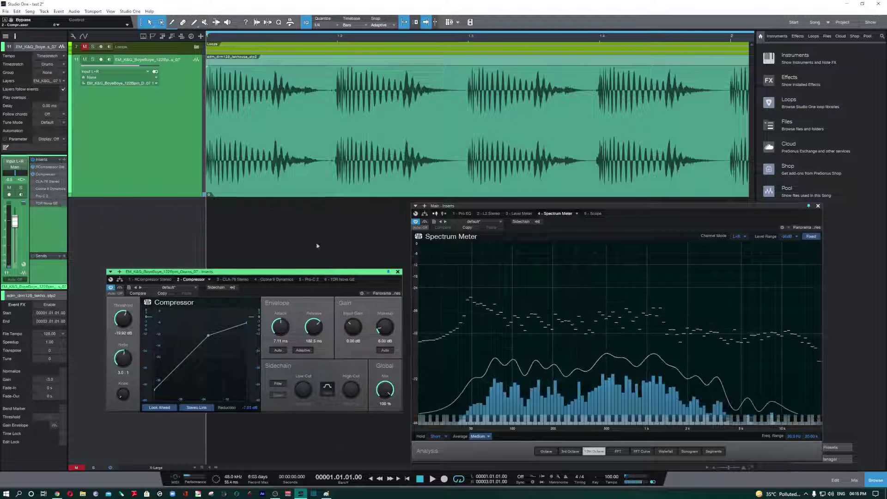
- Bounce the compressed drum loop event to a new track and move the Compressor window away from the bounced waveform
{"action": "left_click", "coordinate": [289, 174]}
{"action": "right_click", "coordinate": [252, 160]}
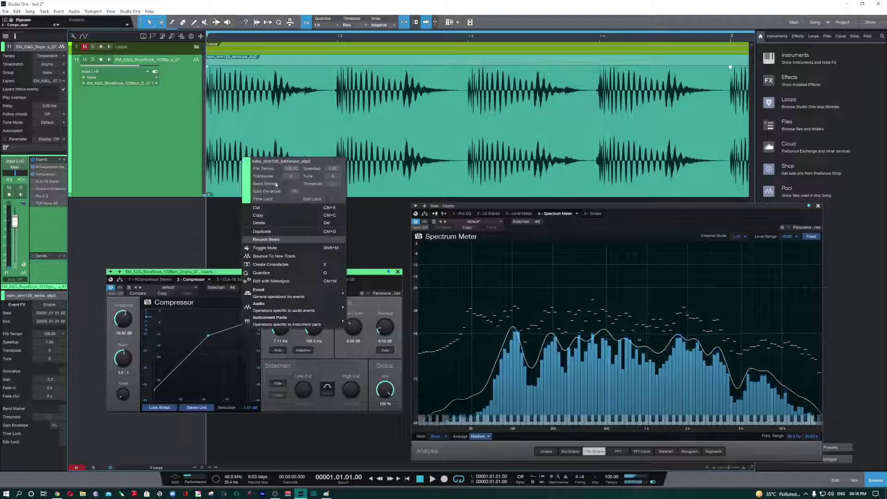
{"action": "left_click", "coordinate": [334, 310]}
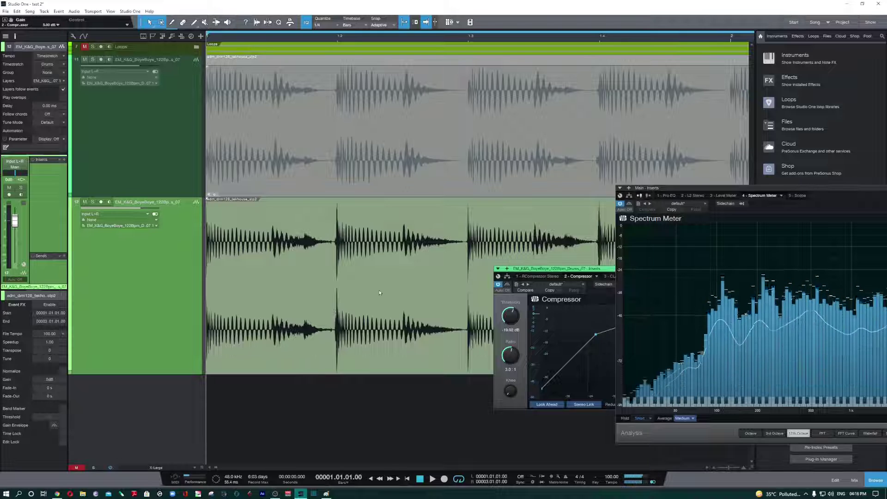
{"action": "left_click_drag", "start_coordinate": [673, 301], "coordinate": [671, 301]}
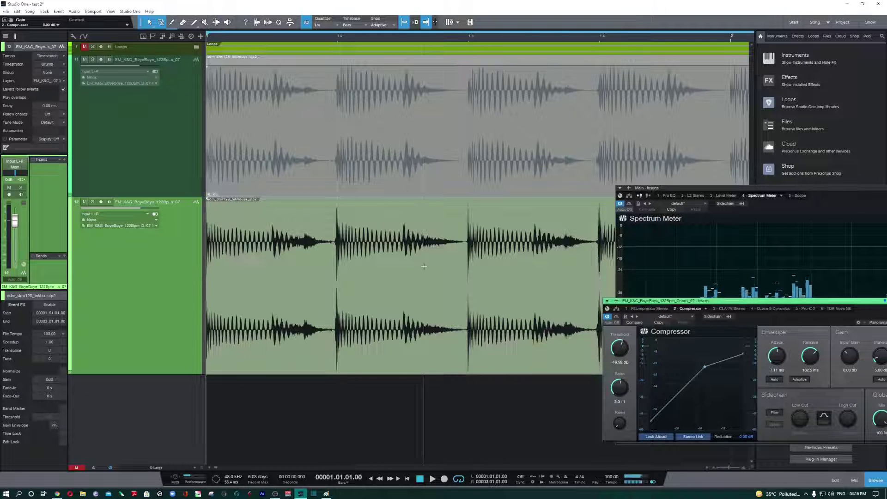
- Unmute the original drum loop event, solo its track and play it
{"action": "left_click", "coordinate": [334, 153]}
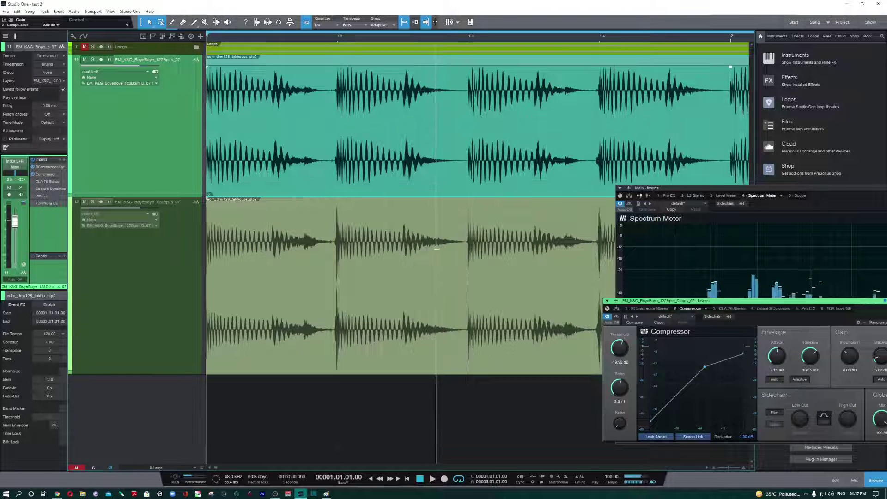
{"action": "key", "text": "space"}
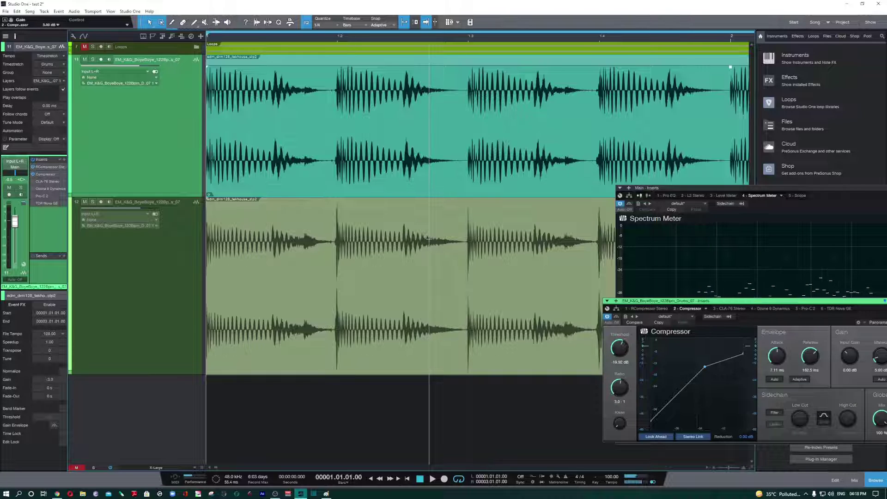
{"action": "left_click", "coordinate": [93, 59]}
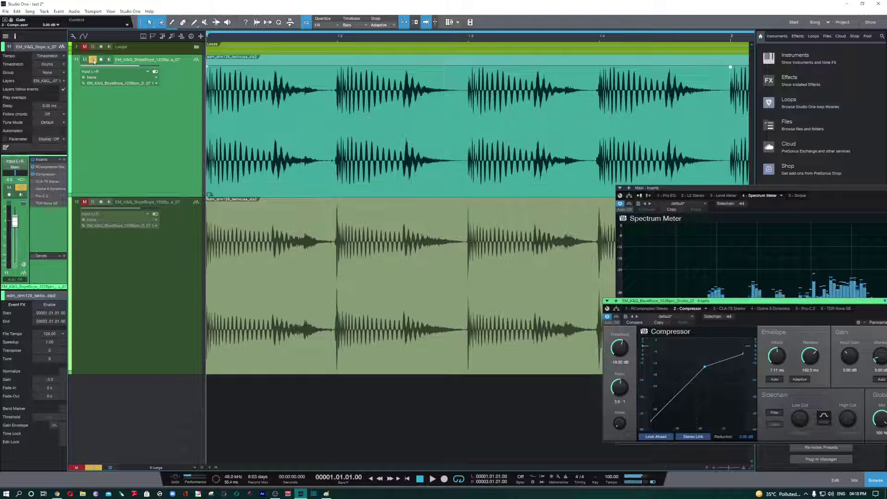
{"action": "key", "text": "space"}
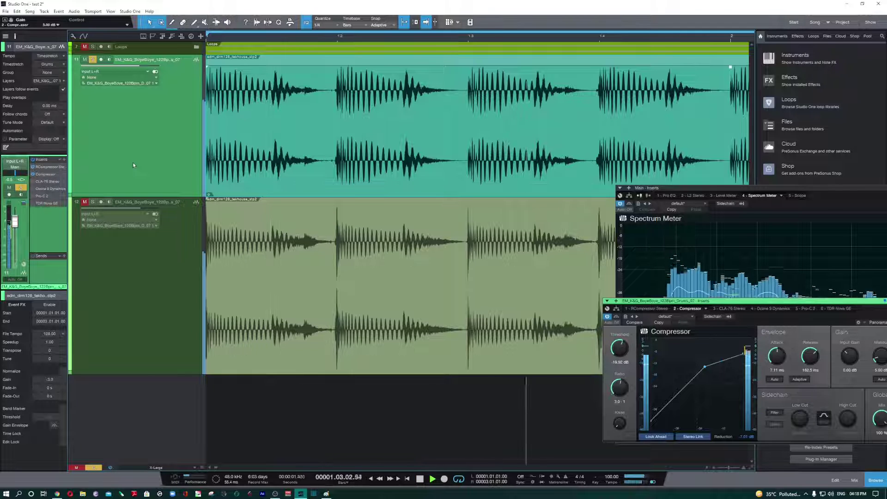
{"action": "key", "text": "space"}
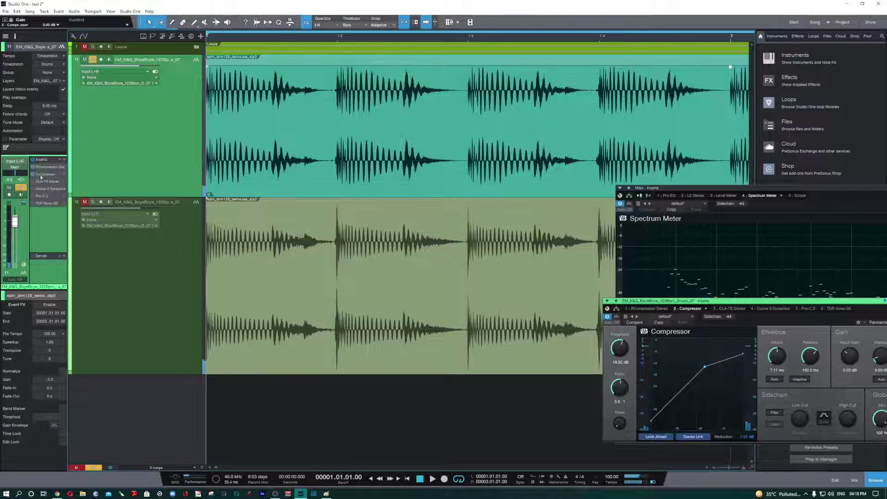
- Open the original track's Compressor, bypass it and play the uncompressed loop
{"action": "left_click", "coordinate": [41, 177]}
{"action": "key", "text": "space"}
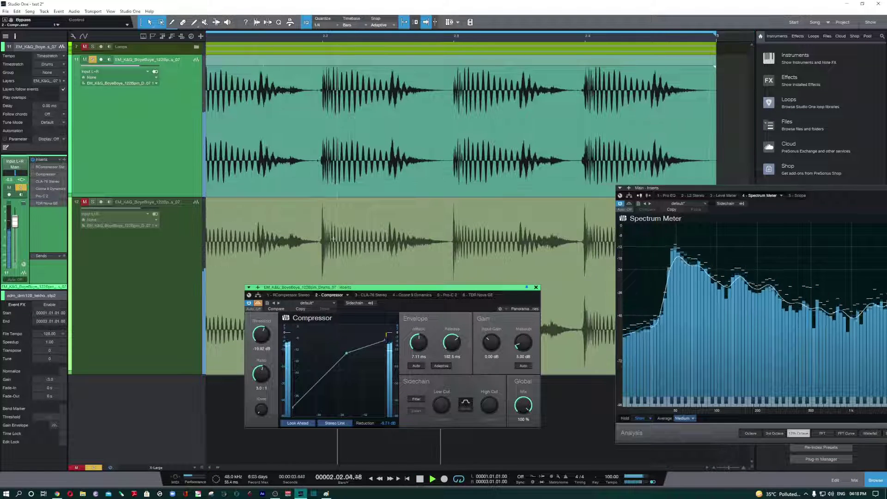
{"action": "key", "text": "space"}
- Solo only the bounced drum track, muting the original, and play it
{"action": "left_click", "coordinate": [95, 220]}
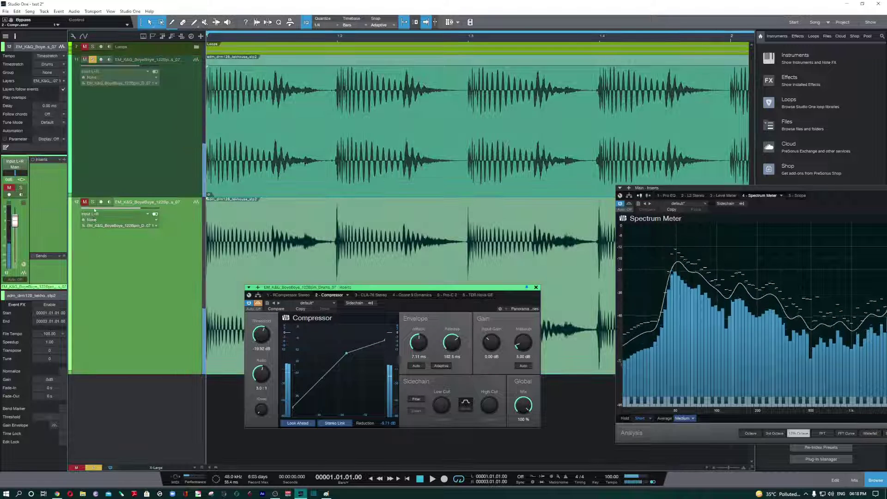
{"action": "left_click", "coordinate": [93, 202], "text": "alt"}
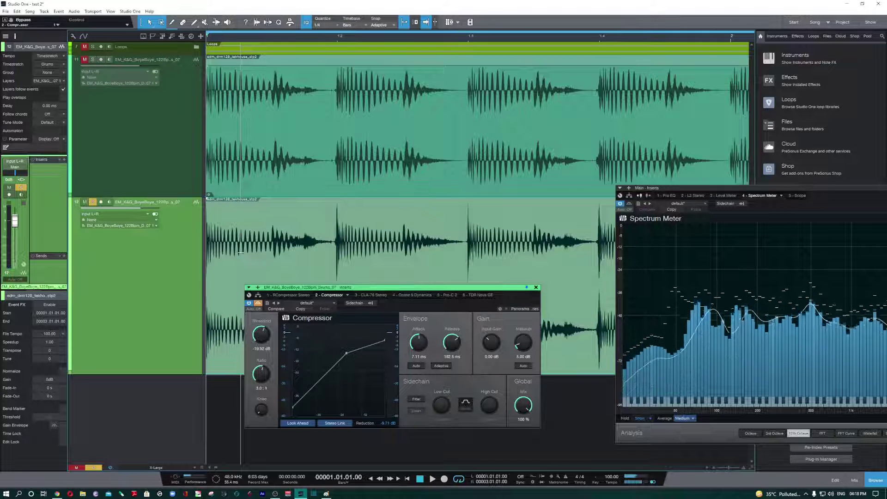
{"action": "key", "text": "space"}
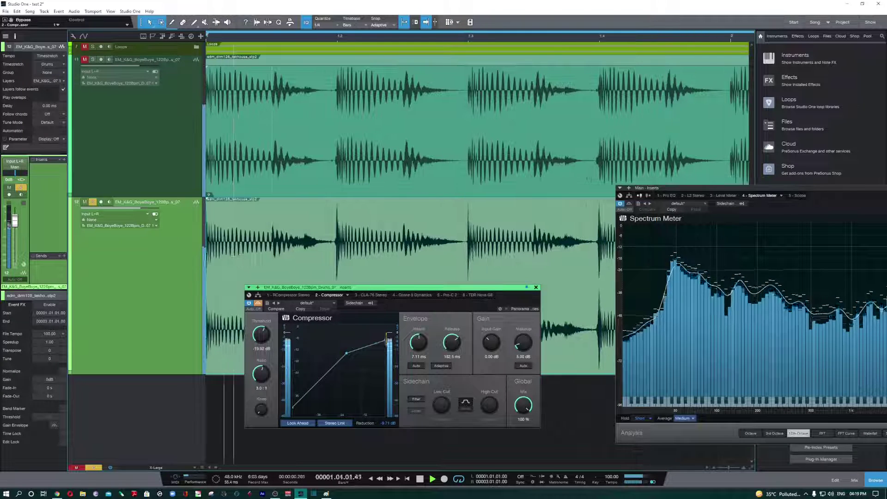
{"action": "key", "text": "space"}
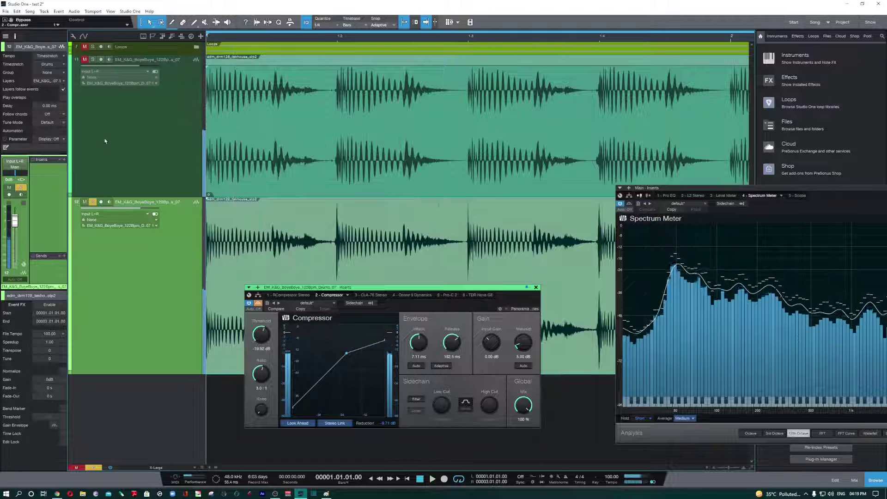
- Solo and play the original track and then the bounced track to compare their sound, leaving the bounced one soloed
{"action": "left_click", "coordinate": [93, 201]}
{"action": "left_click", "coordinate": [93, 59]}
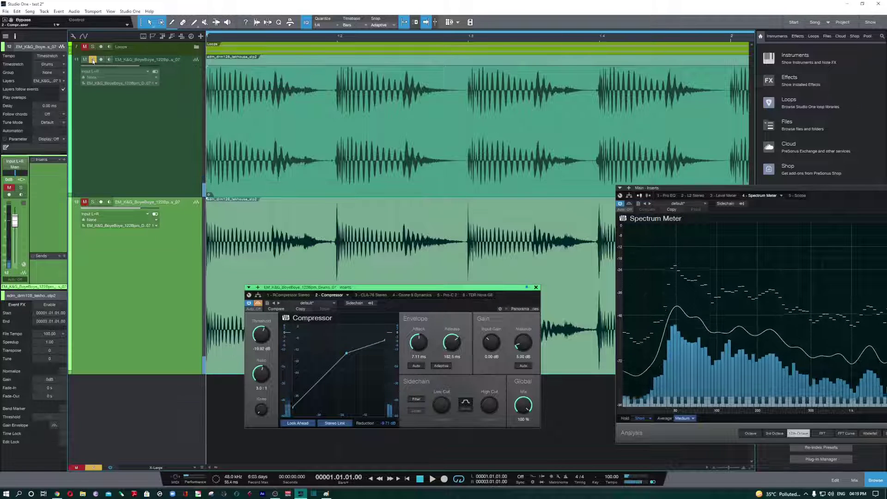
{"action": "key", "text": "space"}
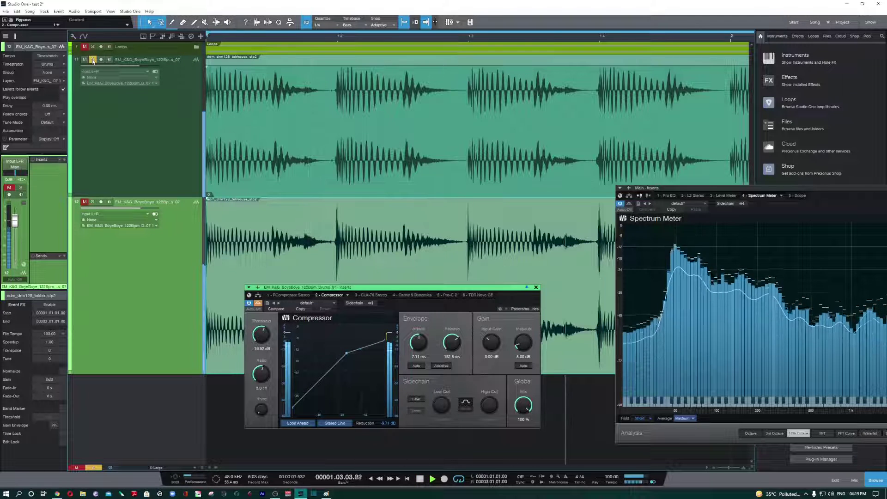
{"action": "key", "text": "space"}
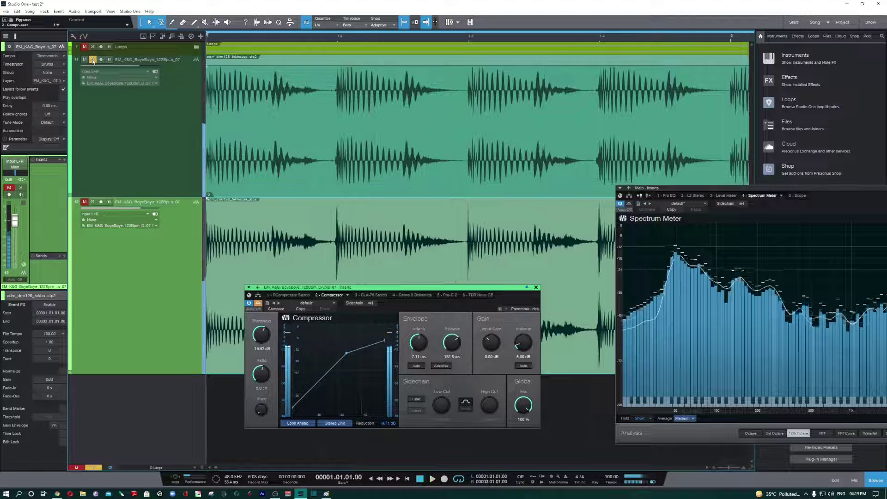
{"action": "left_click", "coordinate": [92, 59]}
{"action": "left_click", "coordinate": [93, 202]}
{"action": "key", "text": "space"}
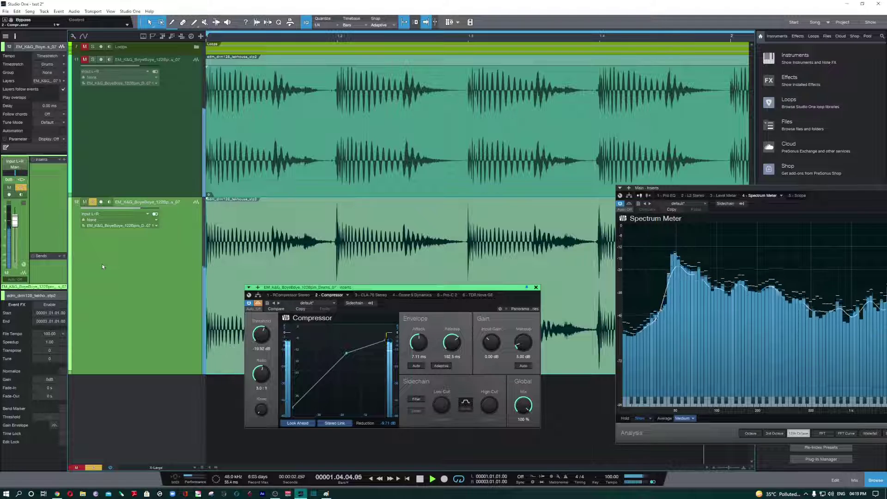
{"action": "key", "text": "space"}
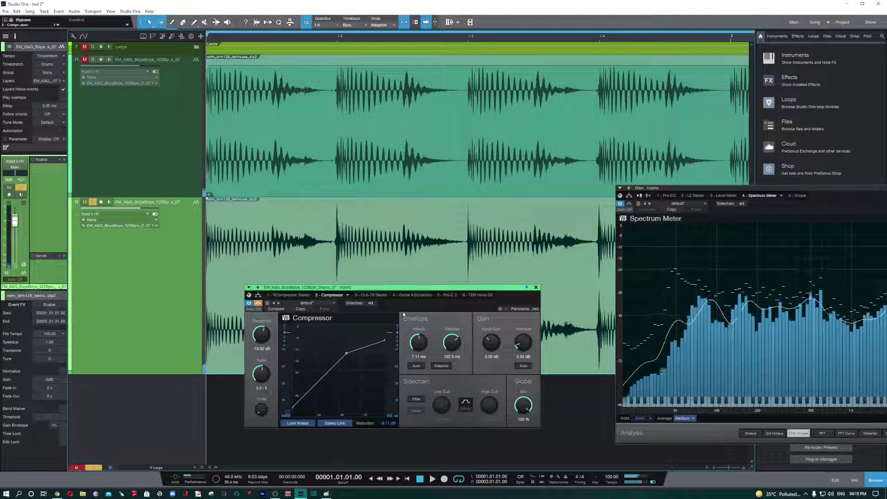
- Turn off the Compressor's bypass, unsolo the bounced track, and open the CLA-76 Stereo on the original drum track
{"action": "left_click", "coordinate": [257, 303]}
{"action": "key", "text": "Escape"}
{"action": "left_click", "coordinate": [91, 202]}
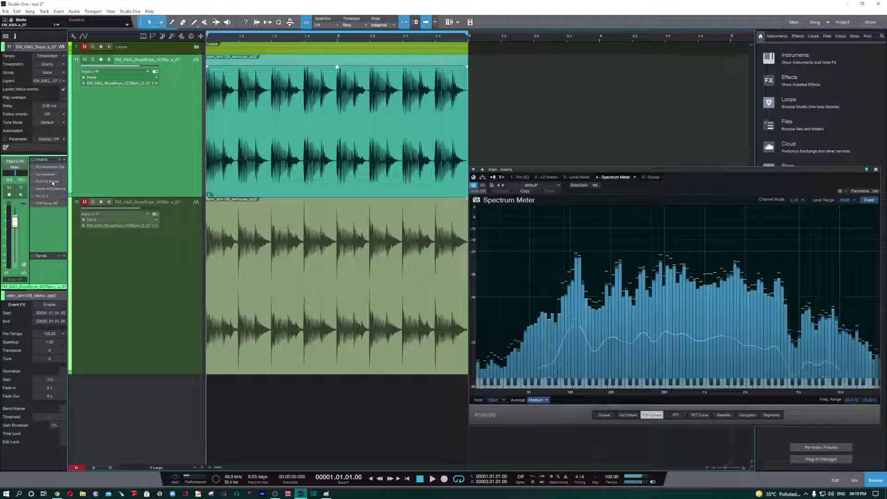
{"action": "left_click", "coordinate": [53, 183]}
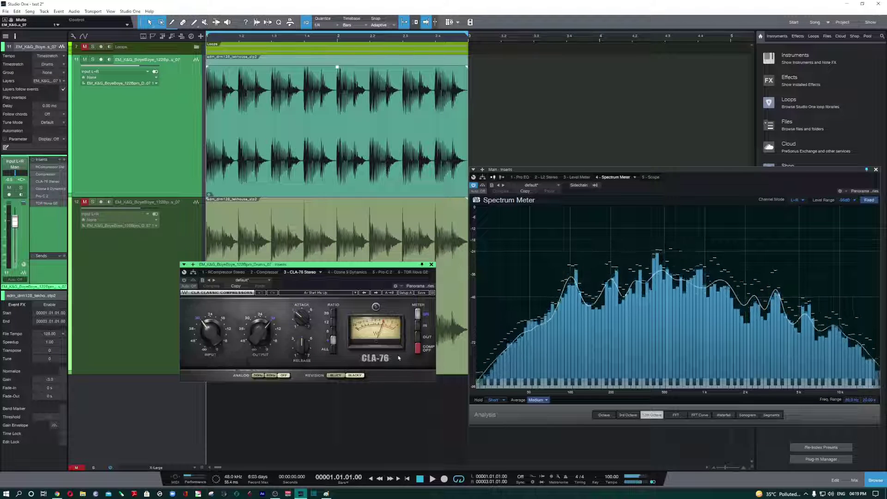
{"action": "left_click_drag", "start_coordinate": [399, 358], "coordinate": [376, 389]}
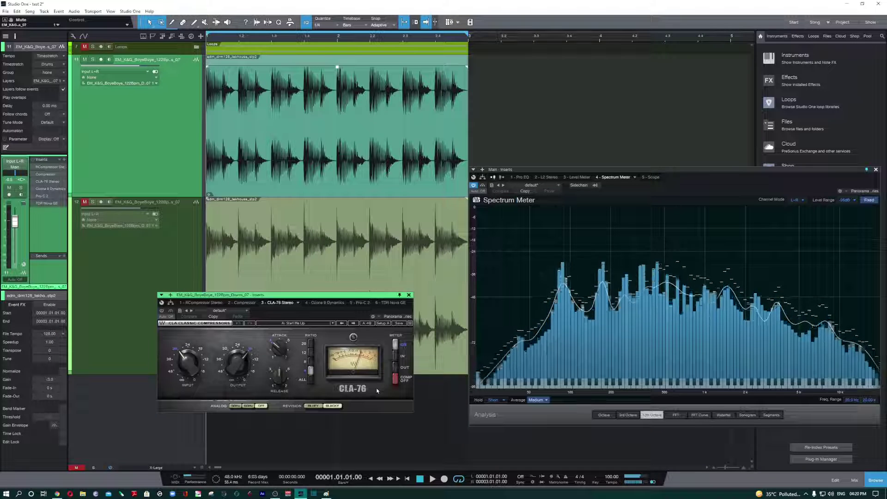
{"action": "left_click_drag", "start_coordinate": [324, 295], "coordinate": [335, 274]}
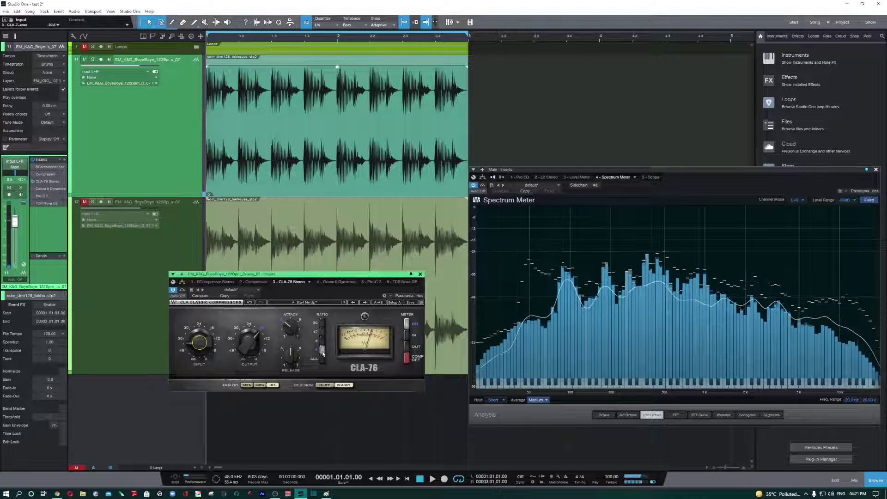
- Set the CLA-76's attack to 4, adjust its input level, and play the drum loop
{"action": "left_click", "coordinate": [291, 327]}
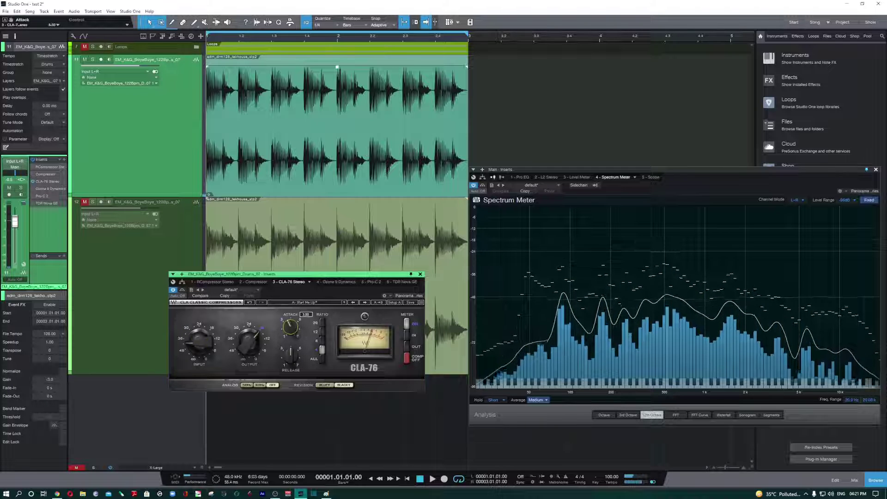
{"action": "left_click_drag", "start_coordinate": [291, 327], "coordinate": [291, 328]}
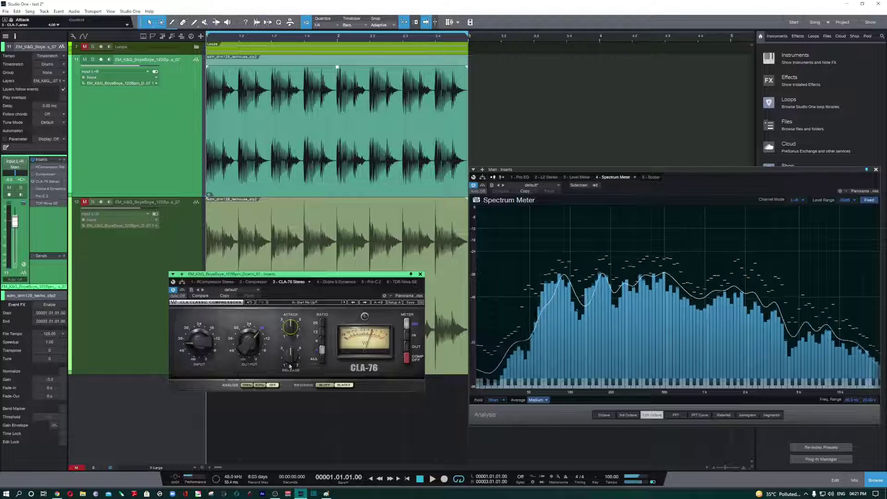
{"action": "left_click_drag", "start_coordinate": [198, 341], "coordinate": [199, 340]}
{"action": "key", "text": "space"}
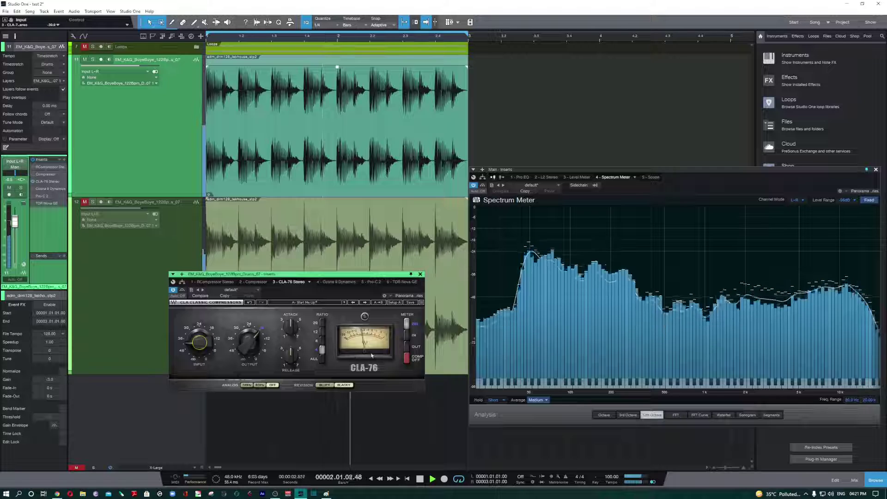
- Compare the loop with the CLA-76 bypassed and active while fine-tuning its input, and stop playback
{"action": "left_click", "coordinate": [182, 290]}
{"action": "left_click", "coordinate": [183, 290]}
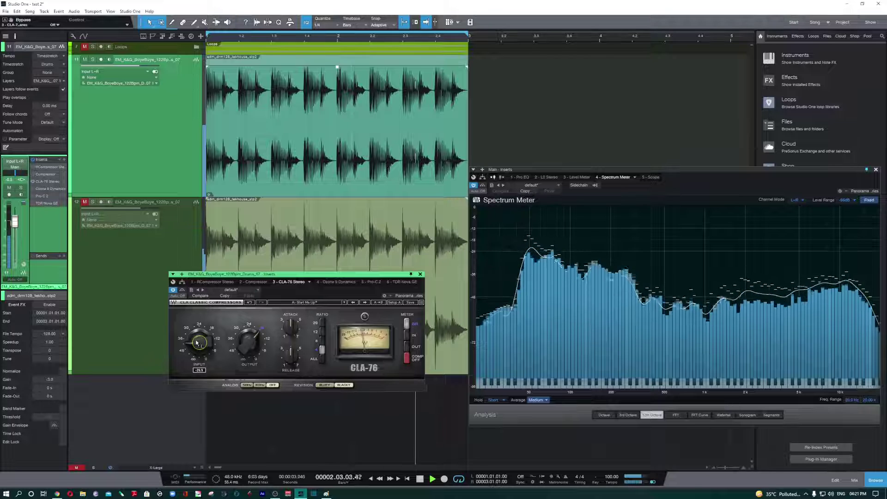
{"action": "mouse_move", "coordinate": [199, 343]}
{"action": "left_click_drag", "start_coordinate": [199, 343], "coordinate": [199, 342]}
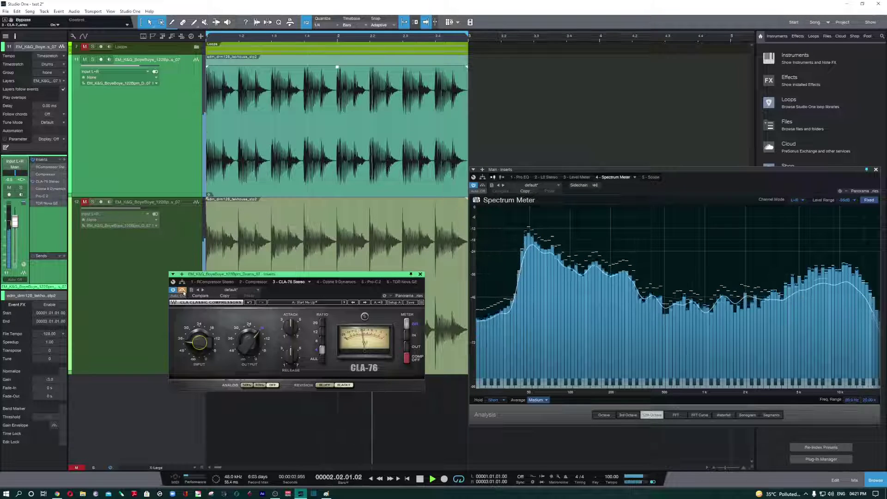
{"action": "mouse_move", "coordinate": [249, 343]}
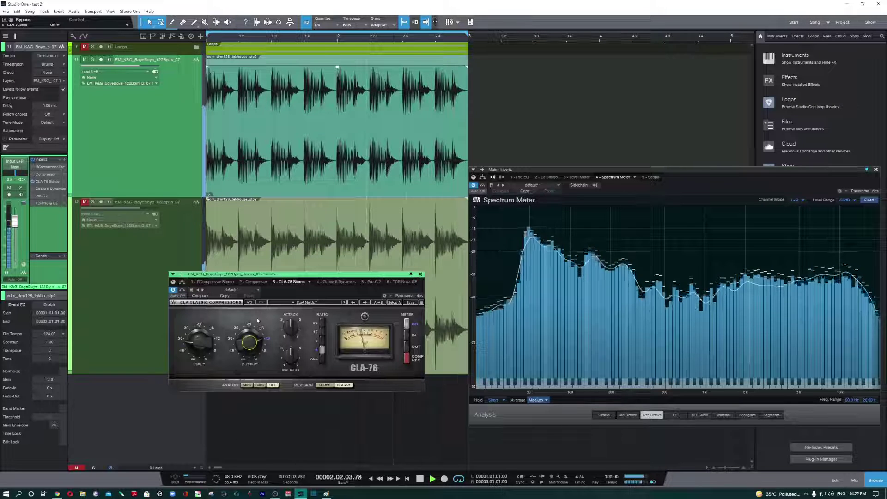
{"action": "key", "text": "space"}
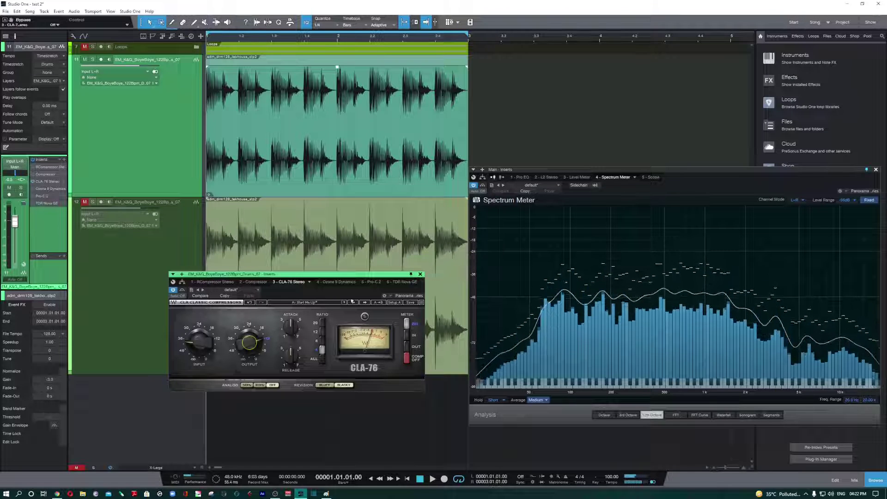
- Show the Compressor alongside the CLA-76, set its release to 2.00 s, and adjust the CLA-76's release for comparison
{"action": "left_click_drag", "start_coordinate": [354, 278], "coordinate": [324, 294]}
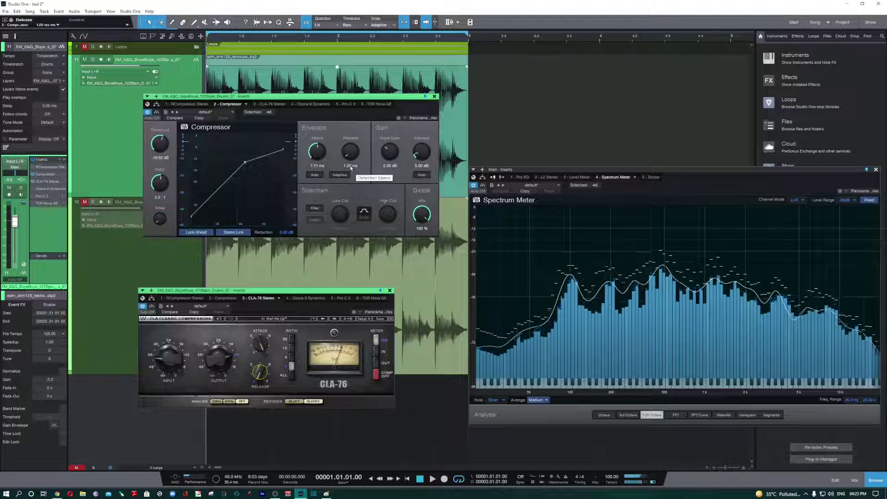
{"action": "left_click_drag", "start_coordinate": [351, 152], "coordinate": [372, 24]}
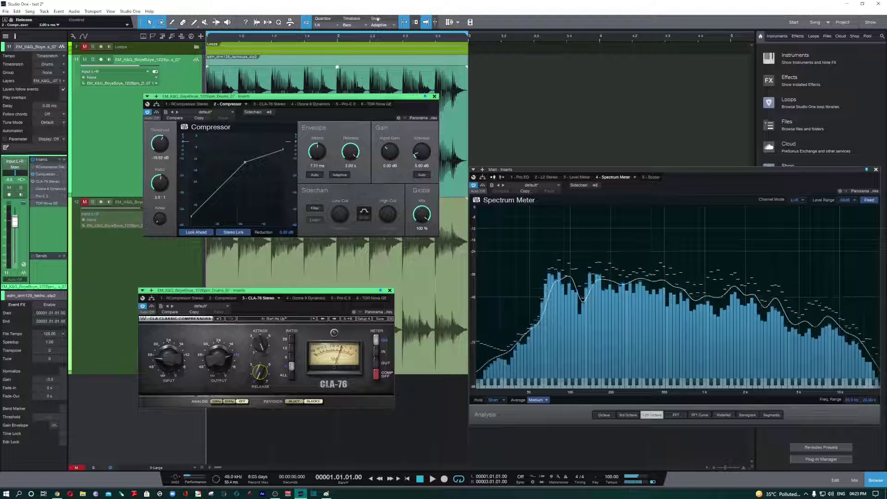
{"action": "left_click", "coordinate": [260, 376]}
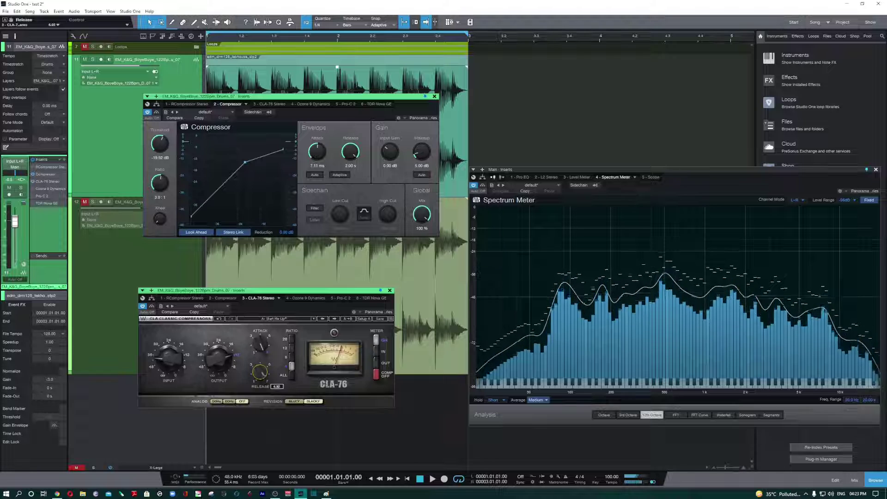
{"action": "left_click_drag", "start_coordinate": [260, 372], "coordinate": [260, 377]}
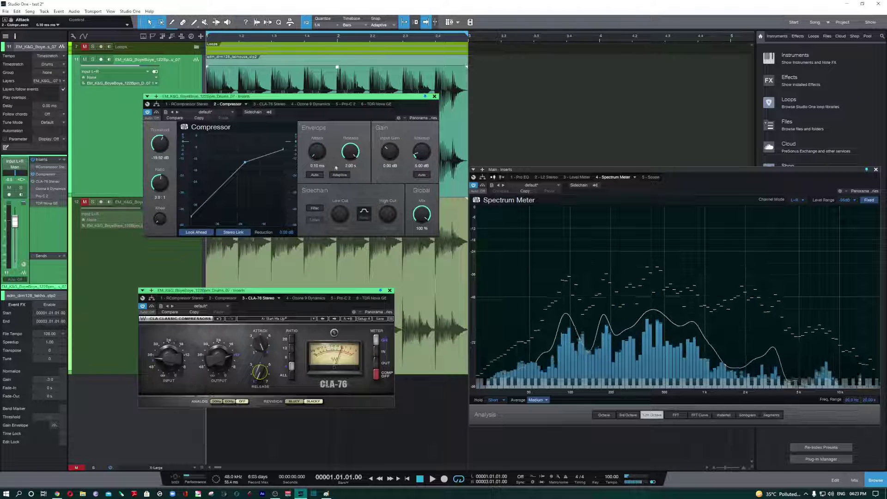
- Set the Compressor's attack to 400 ms and the CLA-76's attack to 1, and play the loop
{"action": "left_click_drag", "start_coordinate": [314, 142], "coordinate": [337, 26]}
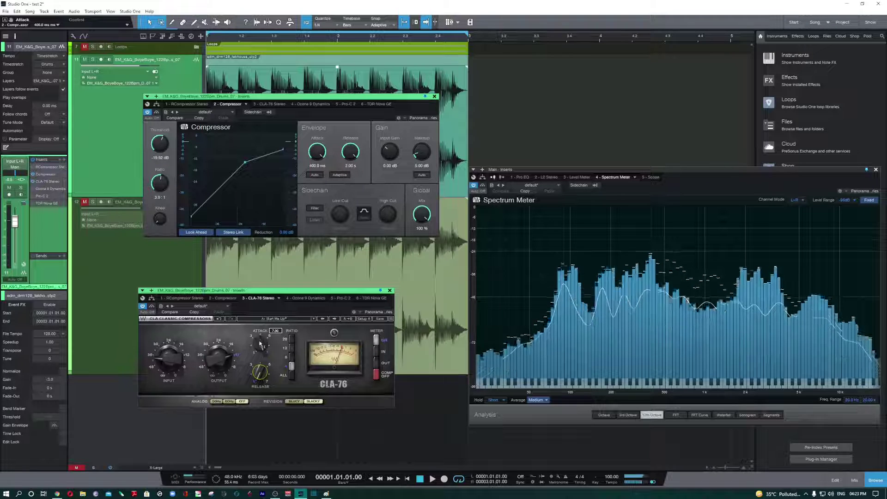
{"action": "left_click_drag", "start_coordinate": [260, 344], "coordinate": [260, 360]}
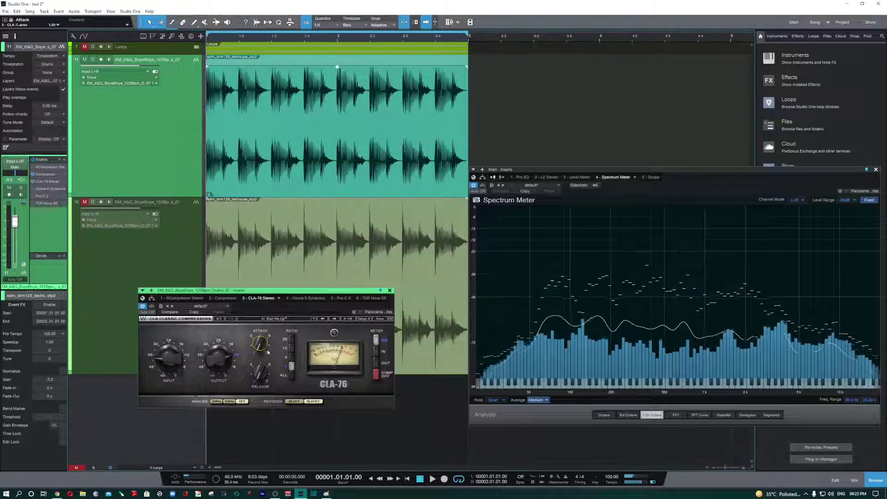
{"action": "key", "text": "space"}
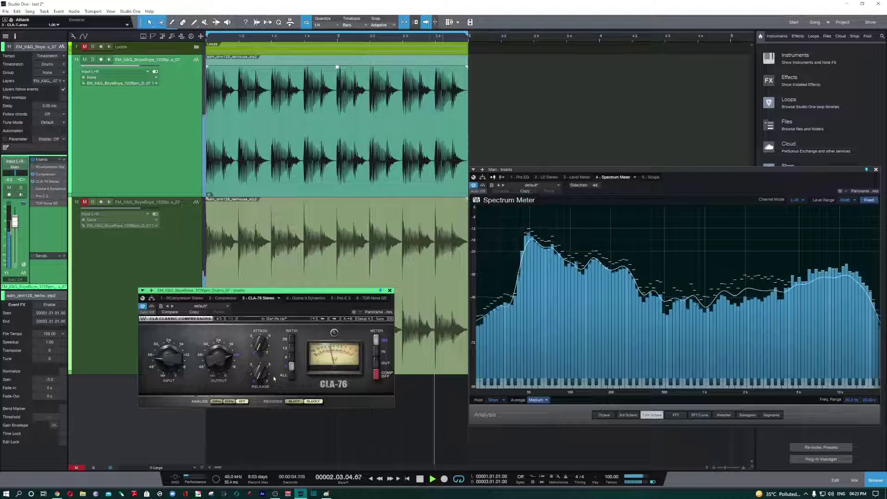
{"action": "key", "text": "space"}
- Set the CLA-76's release and attack both to 7 and play the loop
{"action": "left_click_drag", "start_coordinate": [258, 380], "coordinate": [258, 376]}
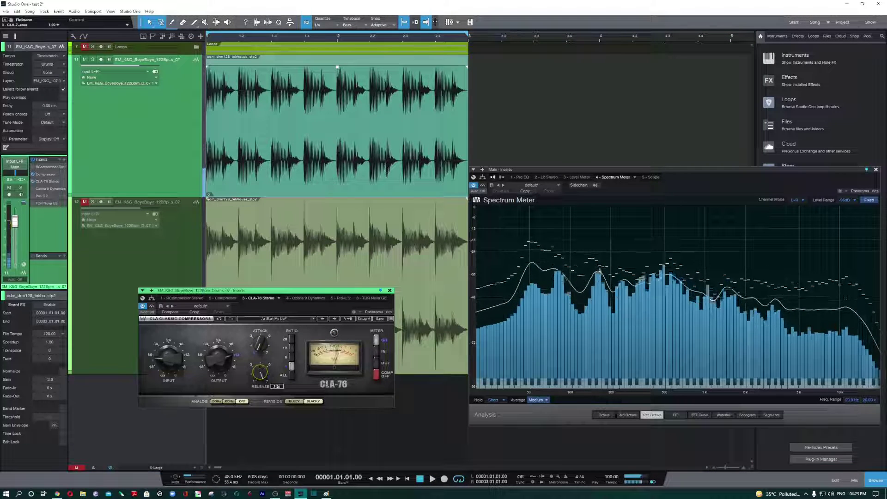
{"action": "left_click_drag", "start_coordinate": [260, 345], "coordinate": [259, 319]}
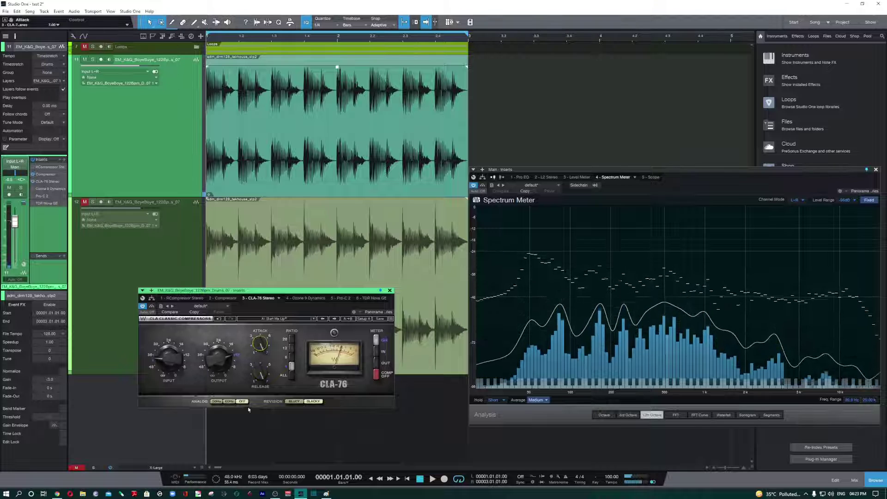
{"action": "key", "text": "space"}
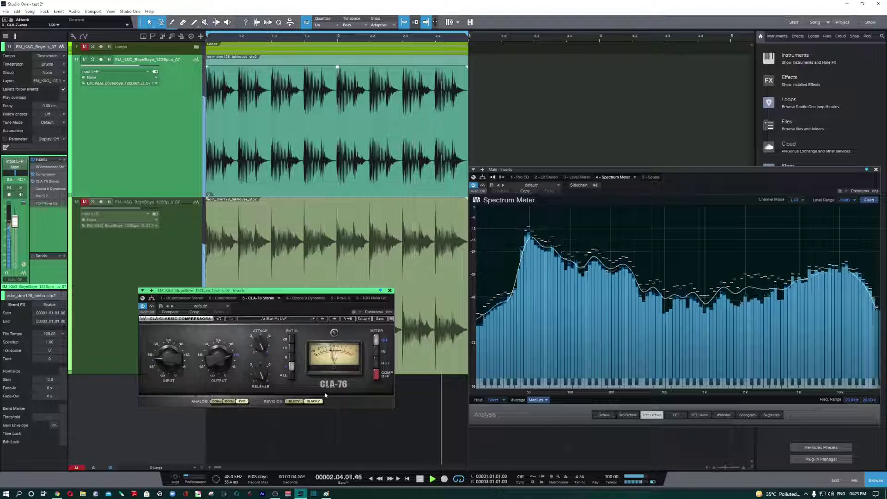
{"action": "key", "text": "space"}
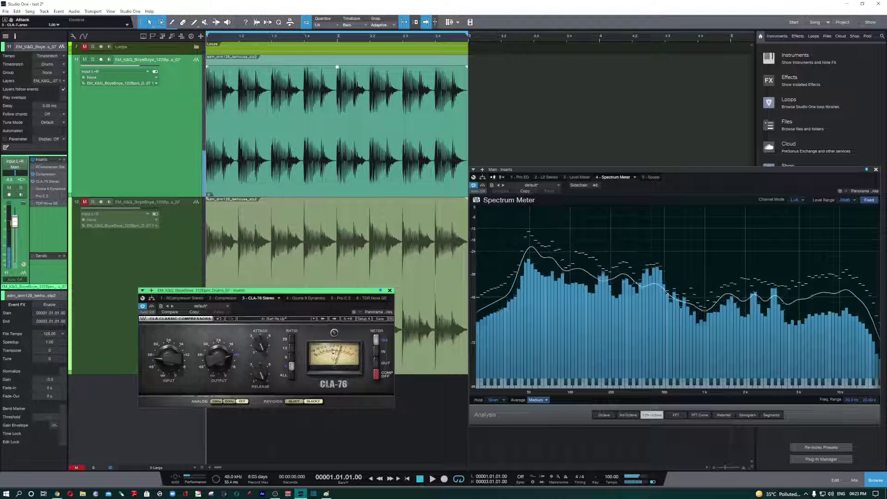
- Play the loop with the CLA-76 bypassed and active, and readjust its input level
{"action": "key", "text": "space"}
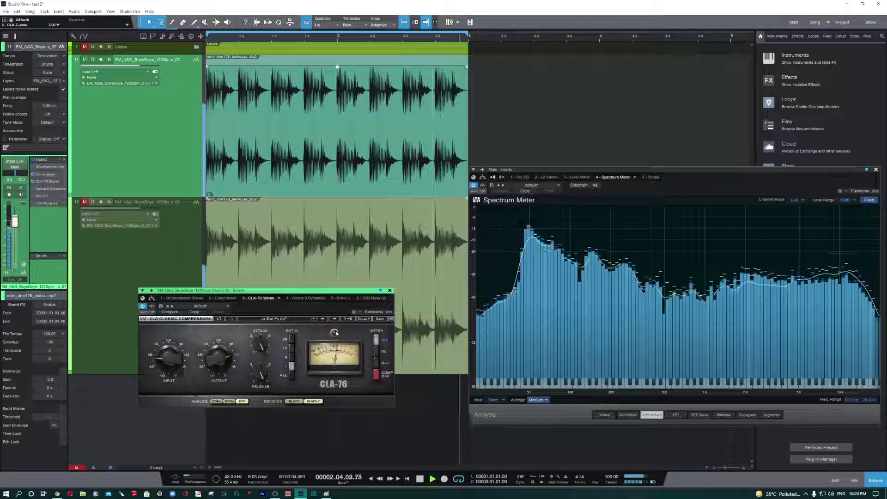
{"action": "left_click", "coordinate": [151, 306]}
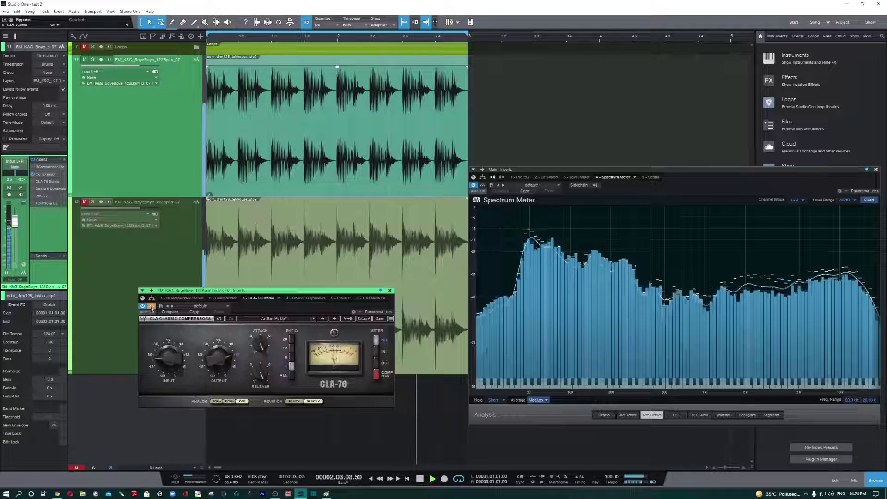
{"action": "left_click", "coordinate": [152, 306]}
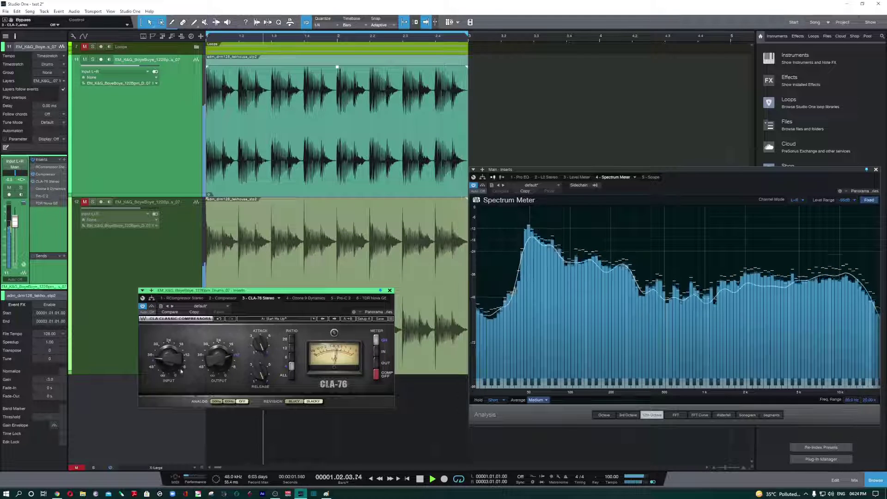
{"action": "left_click_drag", "start_coordinate": [167, 363], "coordinate": [167, 360]}
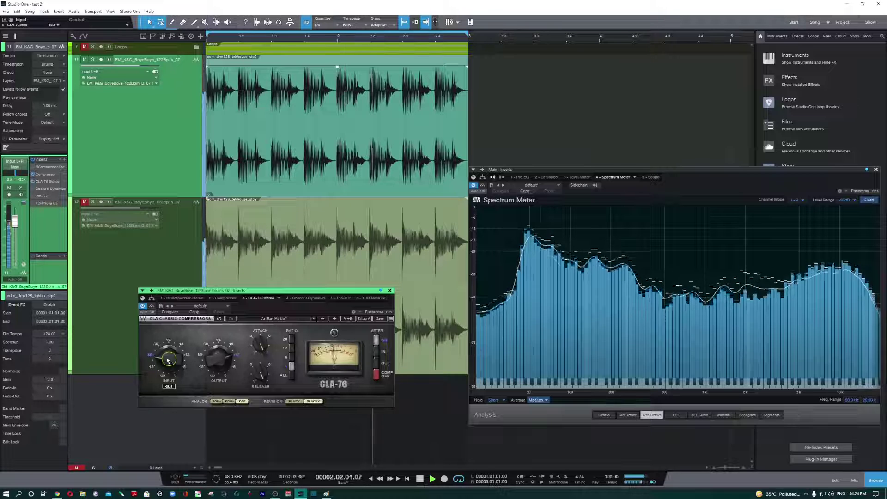
{"action": "key", "text": "space"}
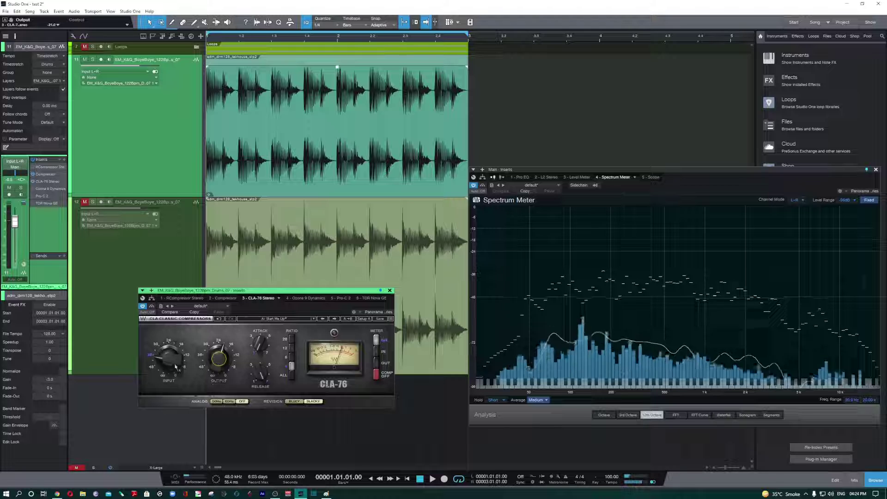
- Raise the CLA-76's input to about -24, lower its output, and play the loop
{"action": "left_click_drag", "start_coordinate": [169, 359], "coordinate": [169, 358]}
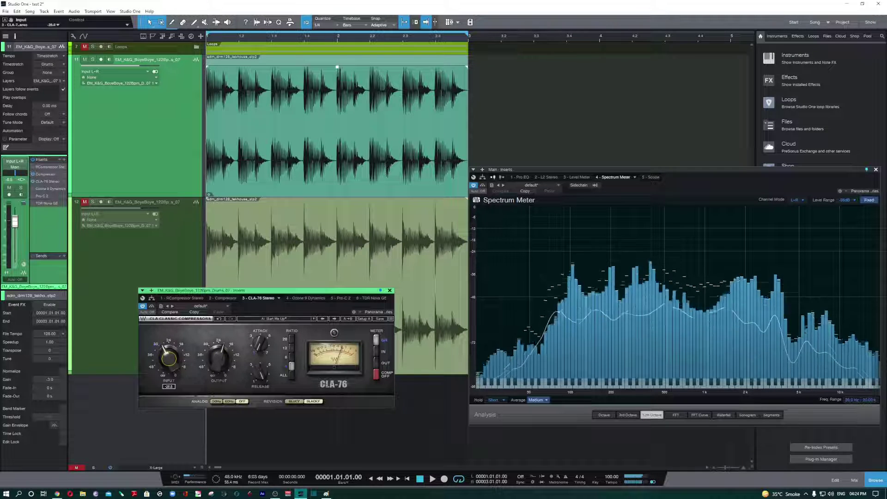
{"action": "left_click_drag", "start_coordinate": [169, 358], "coordinate": [170, 353]}
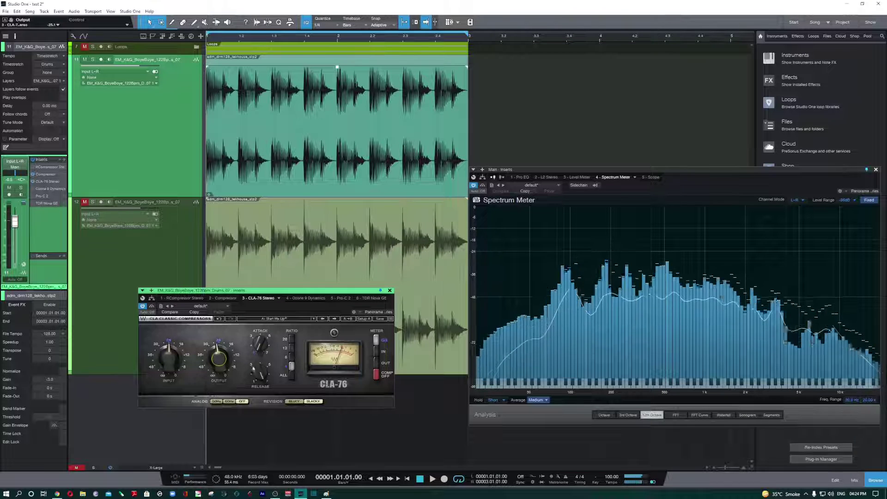
{"action": "left_click_drag", "start_coordinate": [169, 364], "coordinate": [219, 363]}
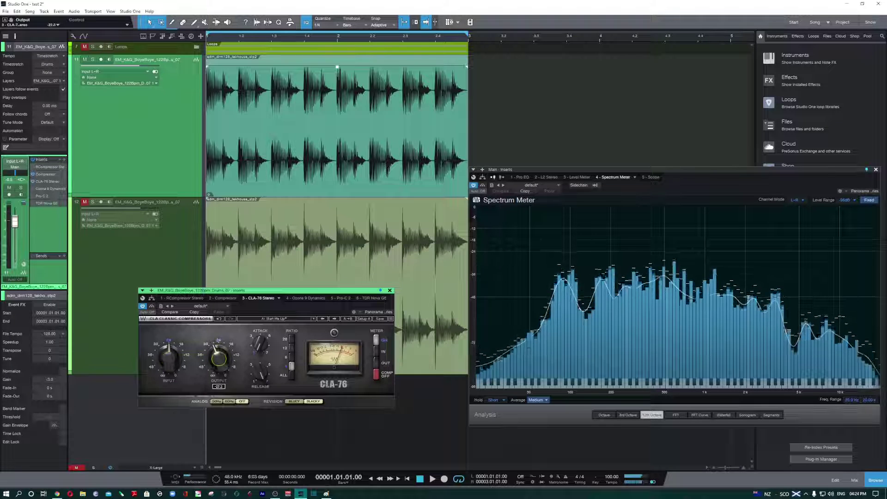
{"action": "key", "text": "space"}
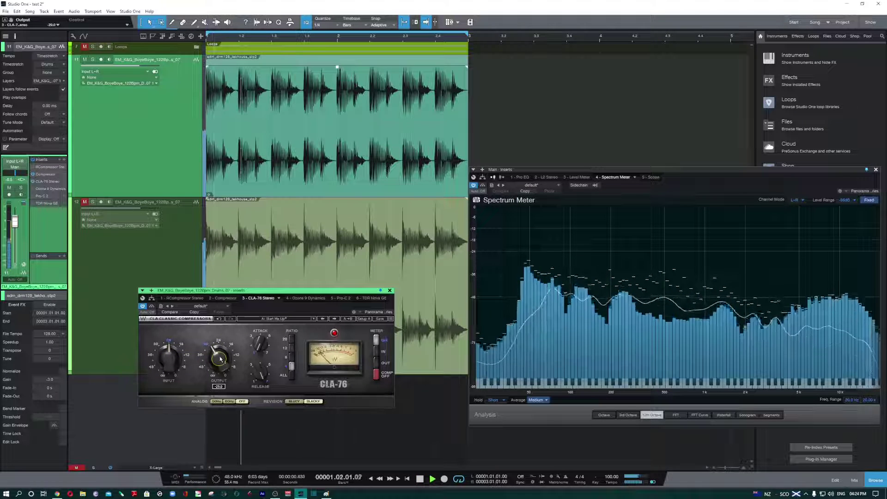
{"action": "key", "text": "space"}
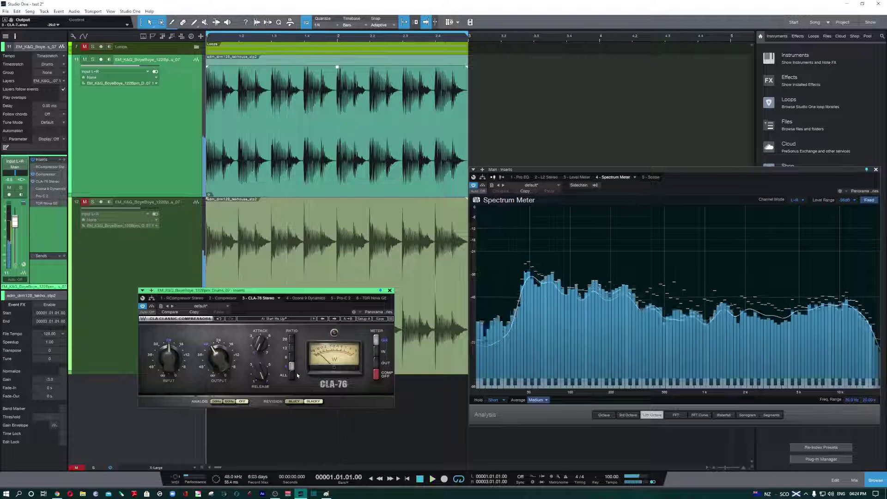
- Set the CLA-76's ratio to 8 and play the loop
{"action": "left_click", "coordinate": [292, 358]}
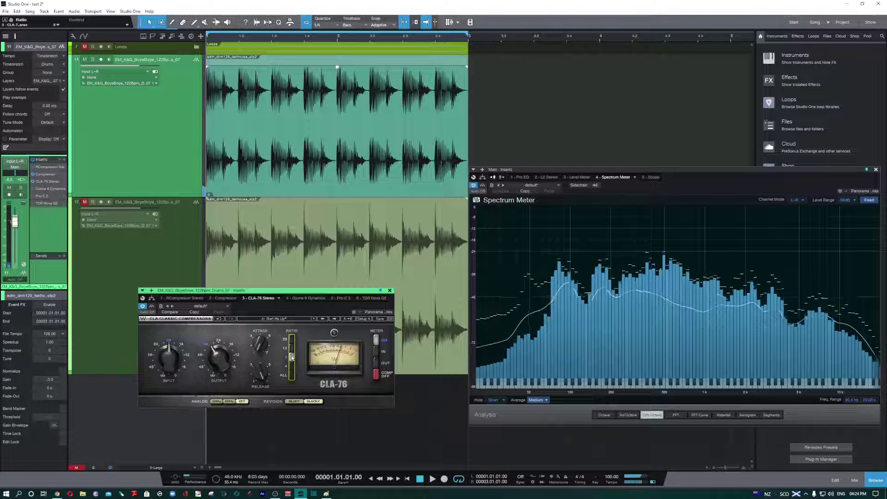
{"action": "key", "text": "space"}
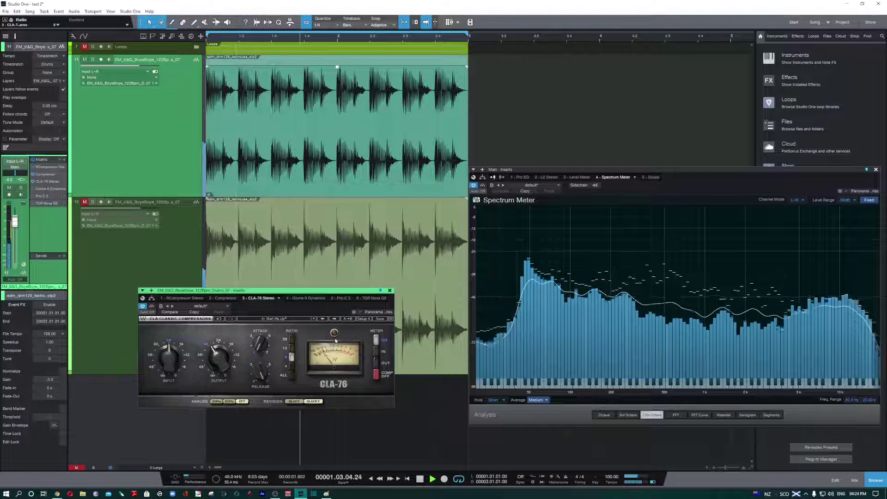
{"action": "key", "text": "space"}
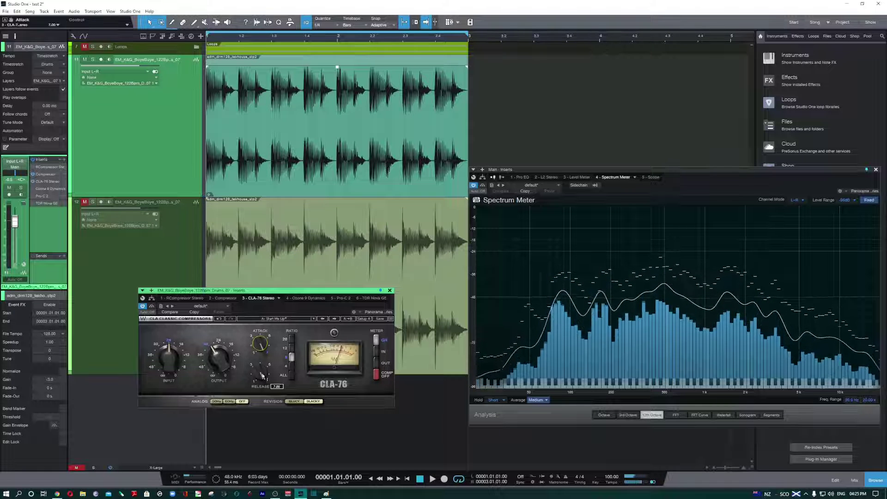
- Play the loop, turn the CLA-76's attack down to 1, and raise its input to about -15
{"action": "key", "text": "space"}
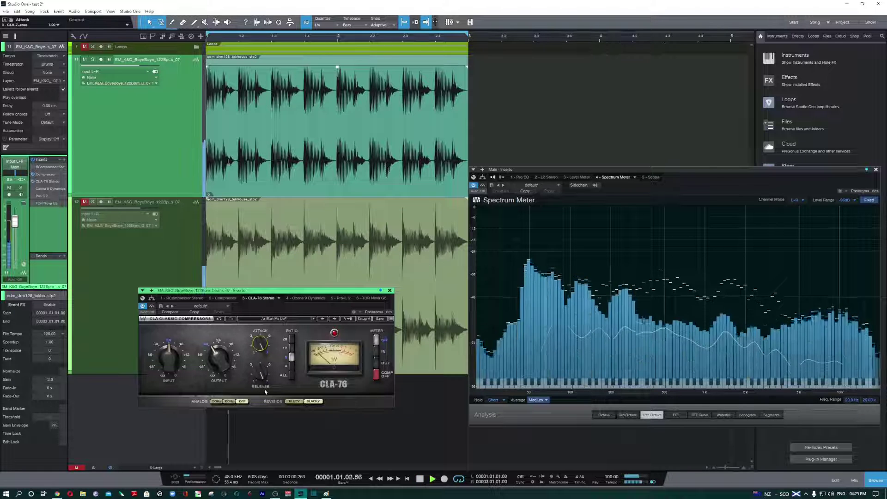
{"action": "mouse_move", "coordinate": [261, 345]}
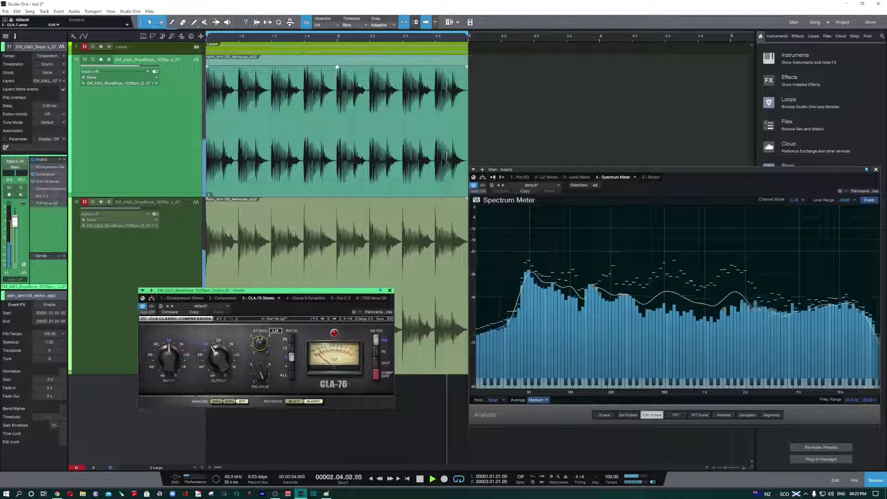
{"action": "left_click_drag", "start_coordinate": [262, 345], "coordinate": [262, 390]}
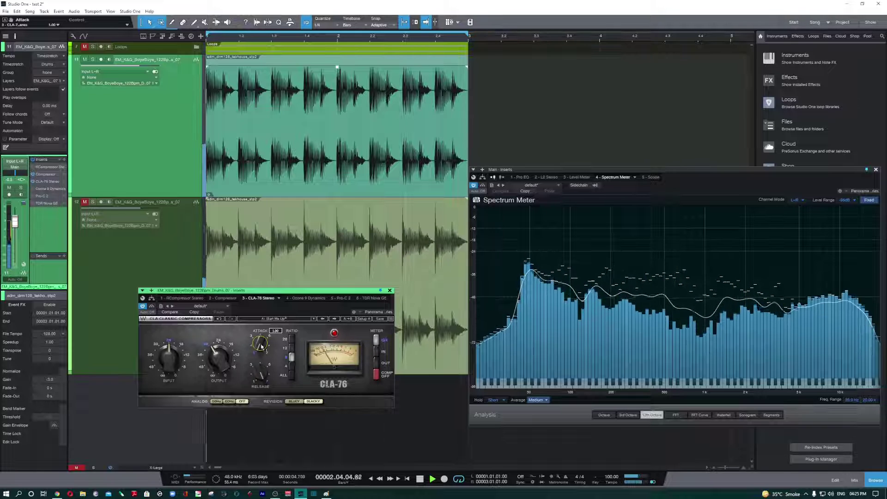
{"action": "left_click_drag", "start_coordinate": [216, 360], "coordinate": [169, 359]}
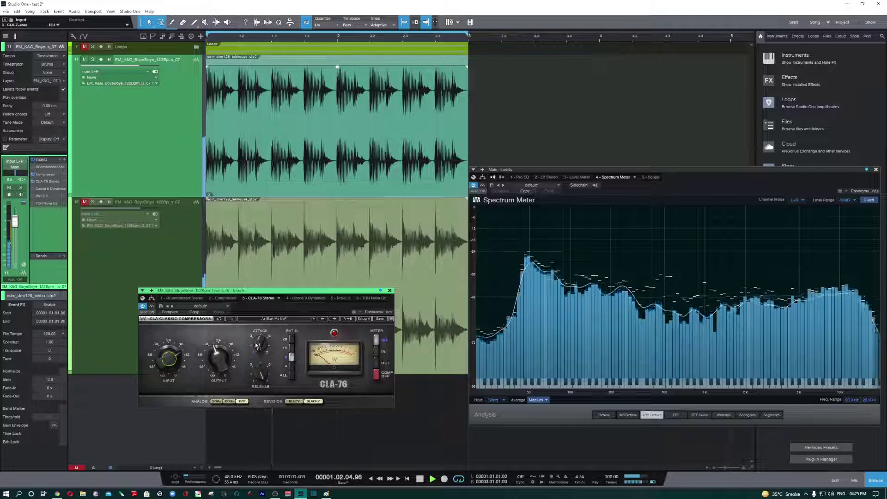
- Sweep the CLA-76's attack up and back to 1 during playback, and stop the loop
{"action": "left_click_drag", "start_coordinate": [257, 346], "coordinate": [258, 341]}
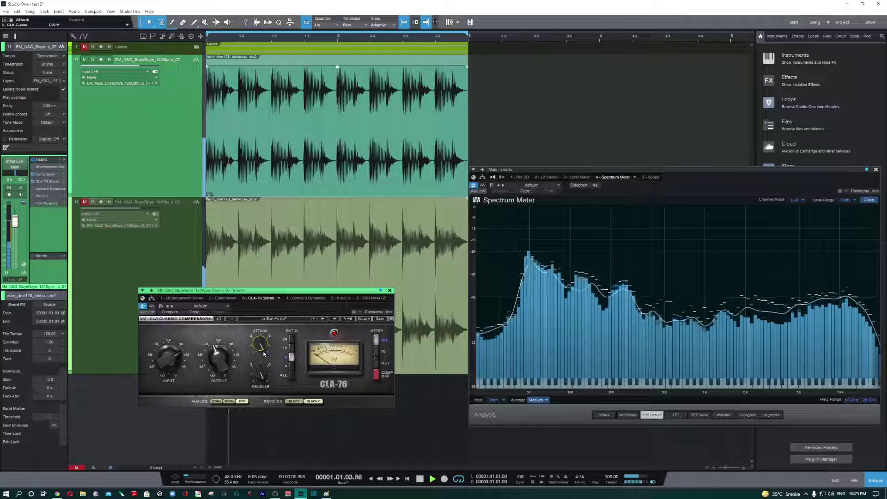
{"action": "mouse_move", "coordinate": [262, 348]}
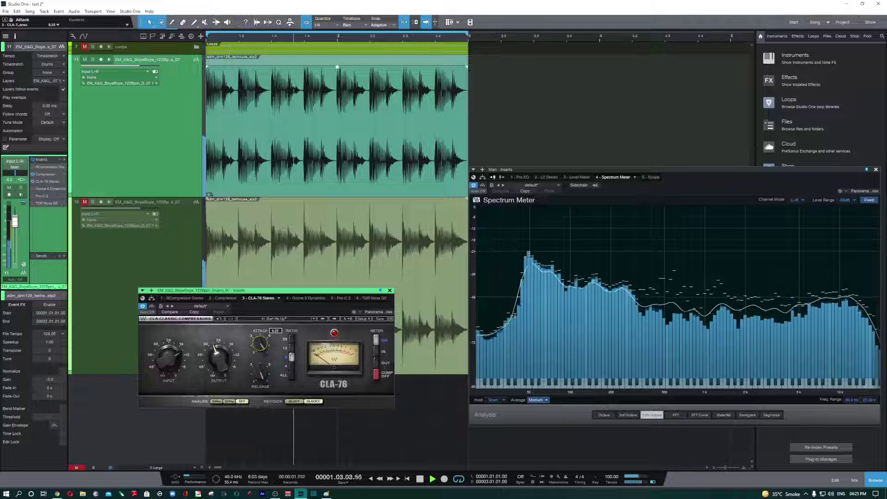
{"action": "mouse_move", "coordinate": [260, 344]}
{"action": "left_mouse_down"}
{"action": "mouse_move", "coordinate": [261, 358]}
{"action": "mouse_move", "coordinate": [260, 350]}
{"action": "left_mouse_up"}
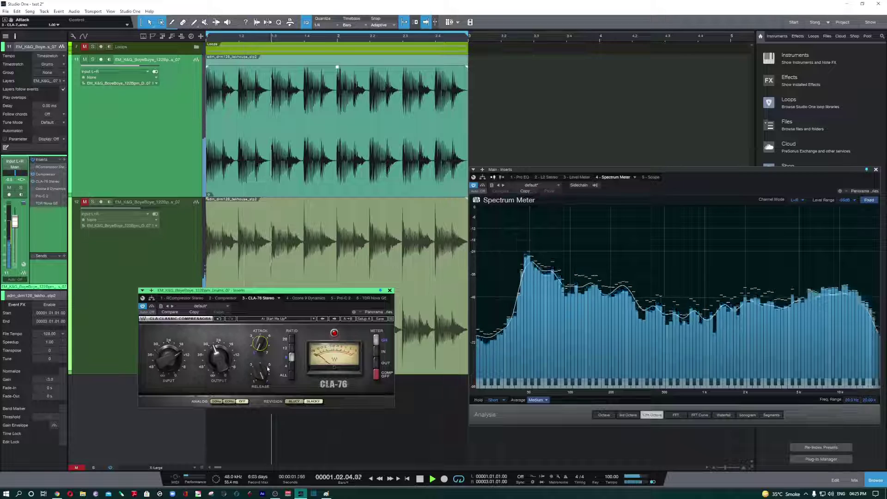
{"action": "key", "text": "space"}
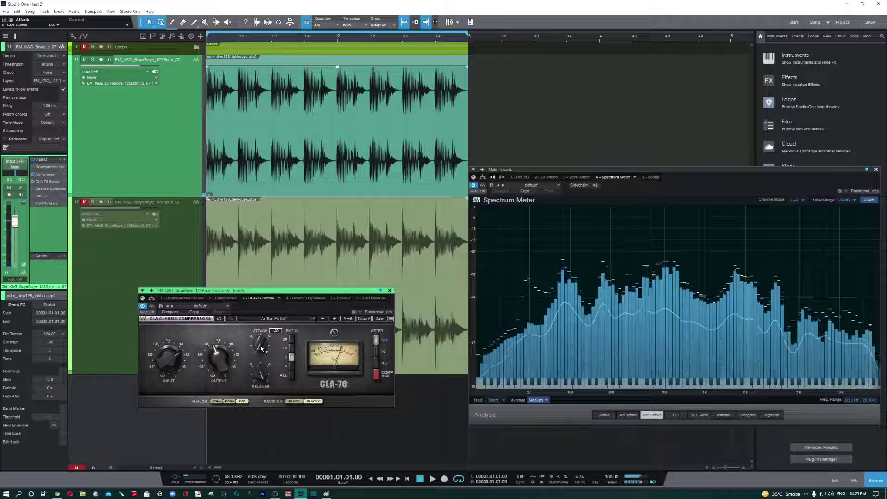
{"action": "mouse_move", "coordinate": [260, 344]}
{"action": "left_mouse_down"}
{"action": "mouse_move", "coordinate": [260, 324]}
{"action": "mouse_move", "coordinate": [260, 351]}
{"action": "left_mouse_up"}
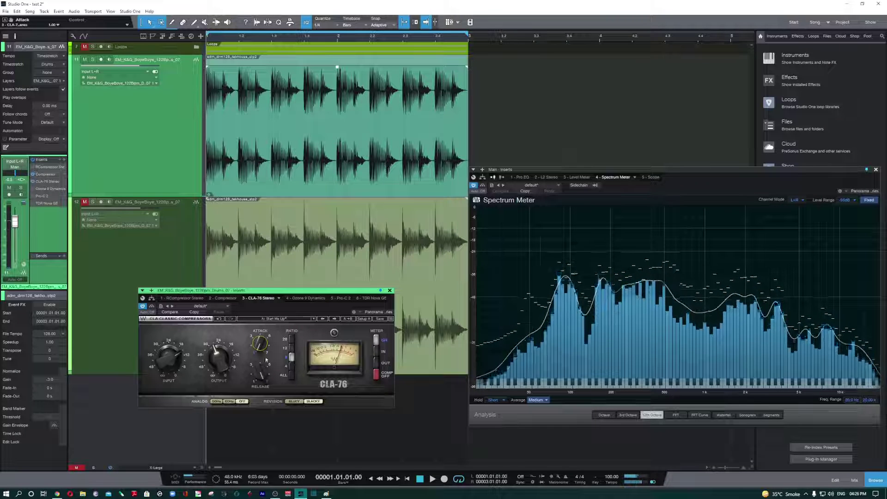
- Check the stock Compressor's envelope settings, and play the loop with the CLA-76's attack at 7 and at 1
{"action": "left_click", "coordinate": [225, 298]}
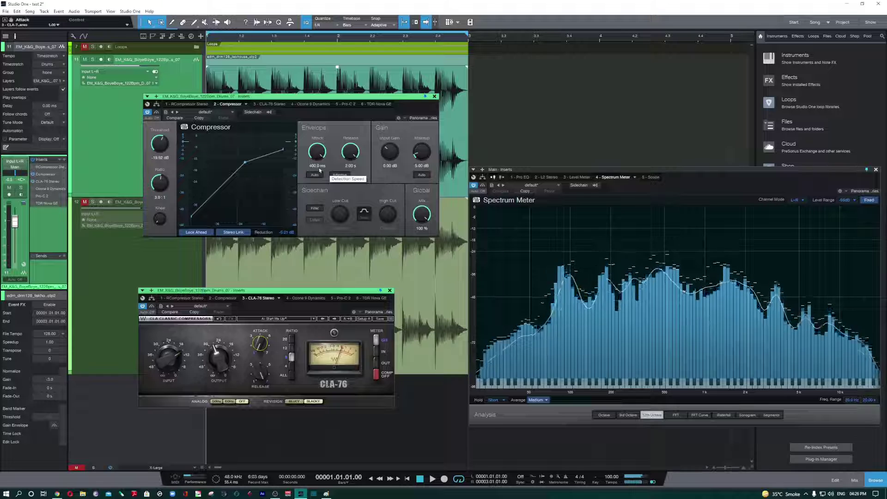
{"action": "left_click", "coordinate": [434, 96]}
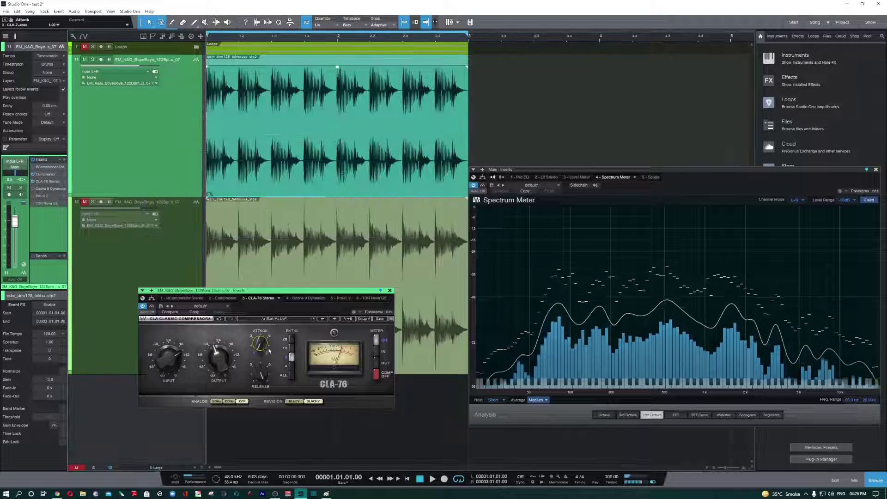
{"action": "mouse_move", "coordinate": [259, 346]}
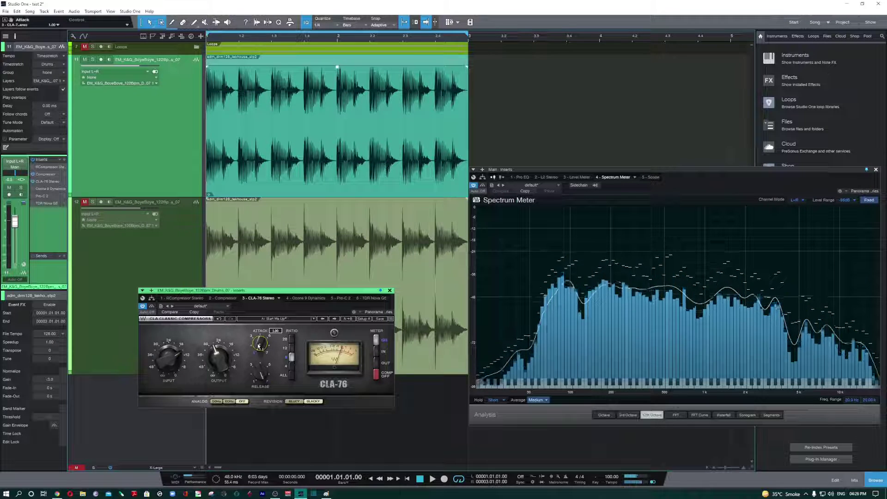
{"action": "left_click_drag", "start_coordinate": [258, 345], "coordinate": [260, 342]}
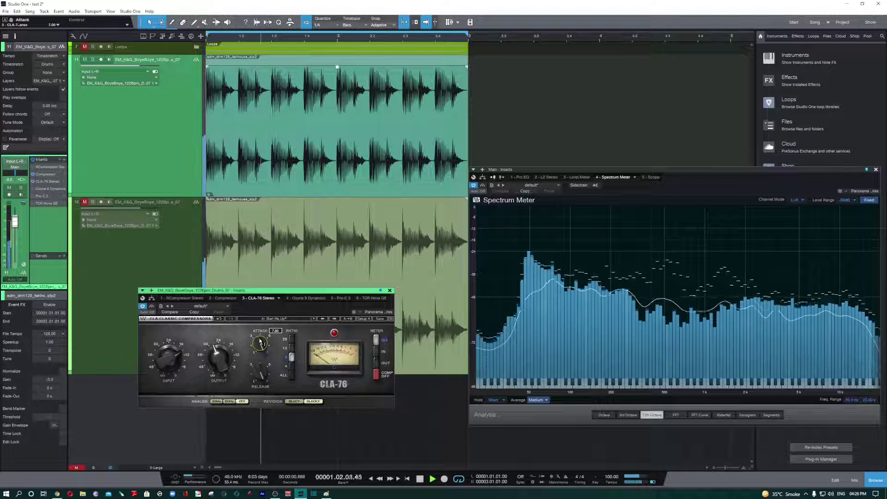
{"action": "left_click_drag", "start_coordinate": [260, 342], "coordinate": [267, 341]}
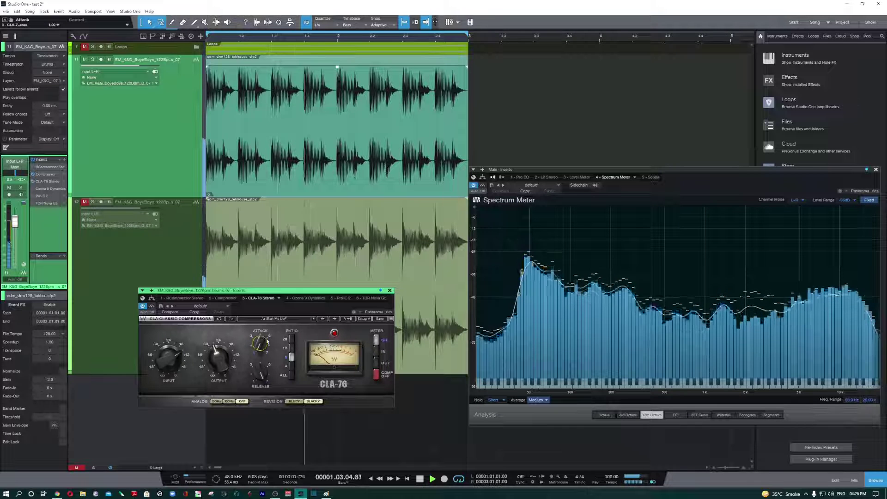
- Lower the CLA-76's release during playback, return it to about 6.7, and stop the loop
{"action": "mouse_move", "coordinate": [262, 374]}
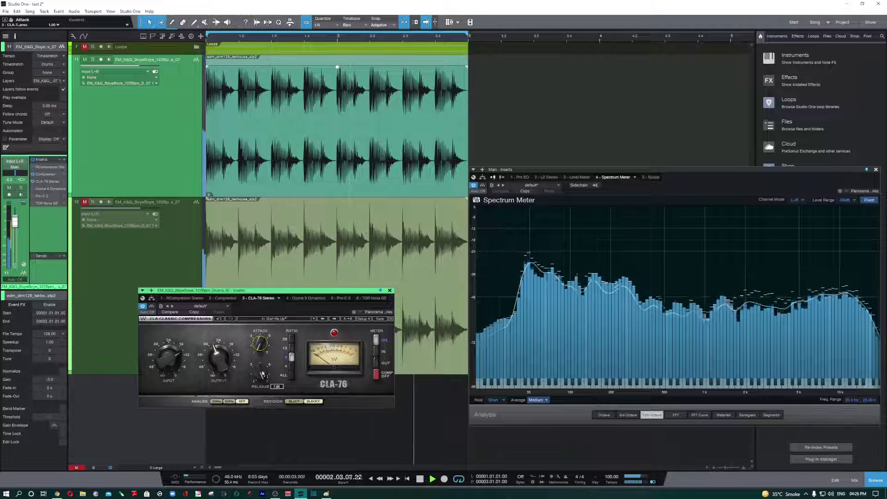
{"action": "mouse_move", "coordinate": [263, 375]}
{"action": "left_mouse_down"}
{"action": "mouse_move", "coordinate": [262, 384]}
{"action": "mouse_move", "coordinate": [262, 375]}
{"action": "left_mouse_up"}
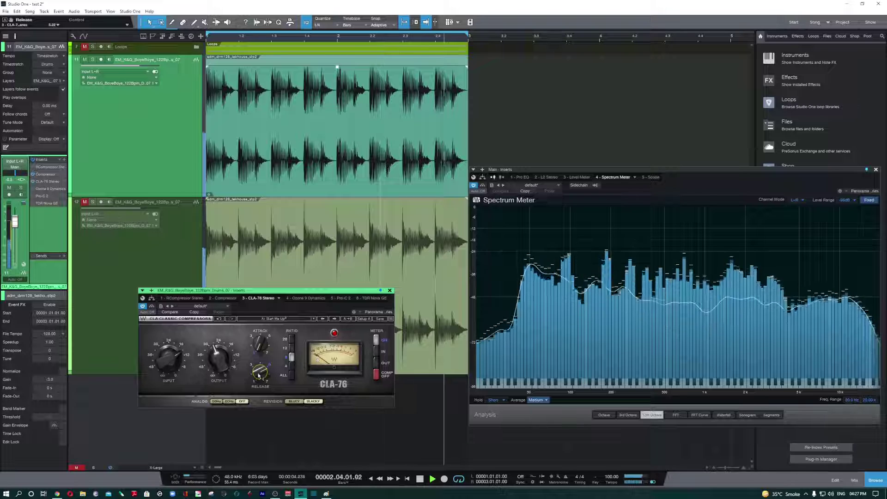
{"action": "left_click_drag", "start_coordinate": [260, 372], "coordinate": [263, 378]}
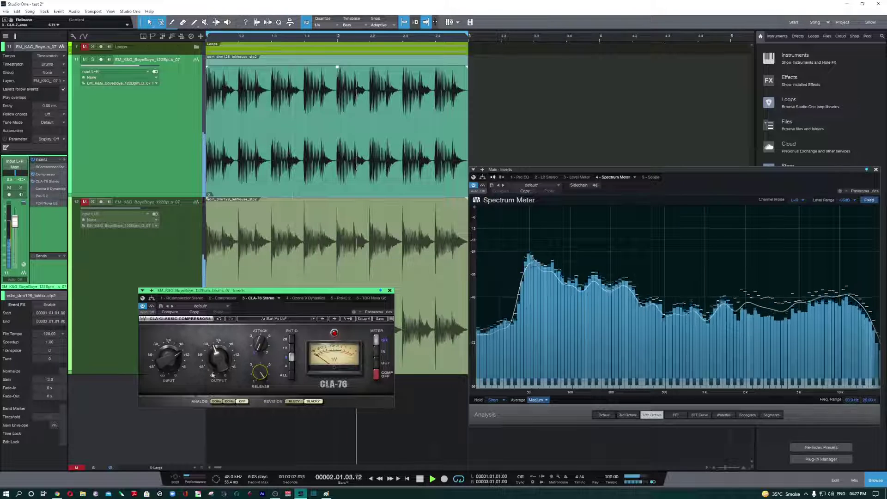
{"action": "left_click", "coordinate": [334, 335]}
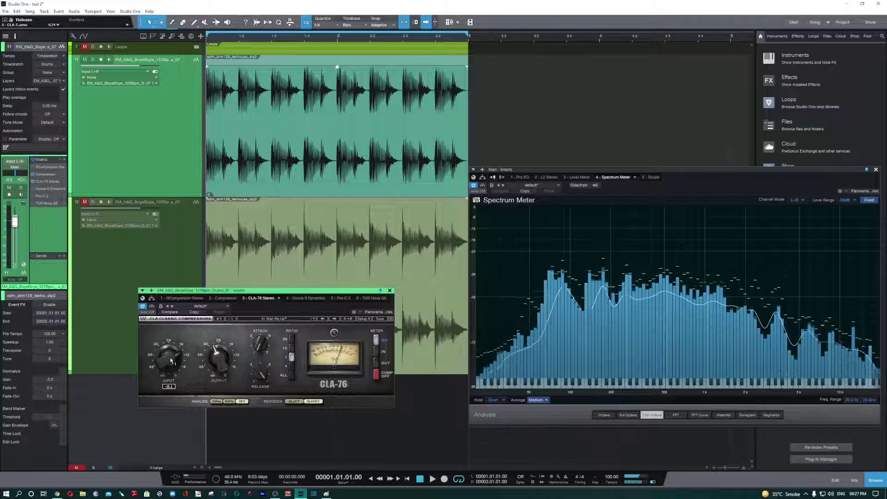
- Lower the CLA-76's input to about -34 and raise its output while the loop plays
{"action": "key", "text": "space"}
{"action": "left_click_drag", "start_coordinate": [170, 361], "coordinate": [170, 384]}
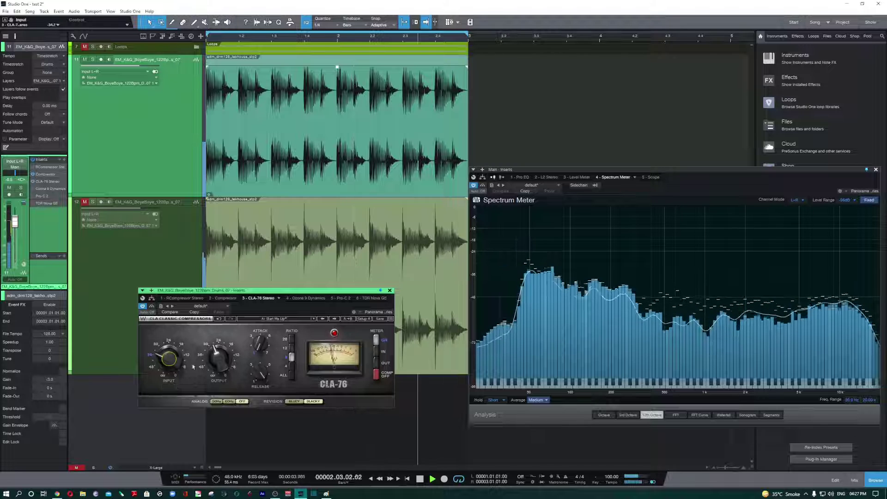
{"action": "left_click_drag", "start_coordinate": [219, 358], "coordinate": [219, 361]}
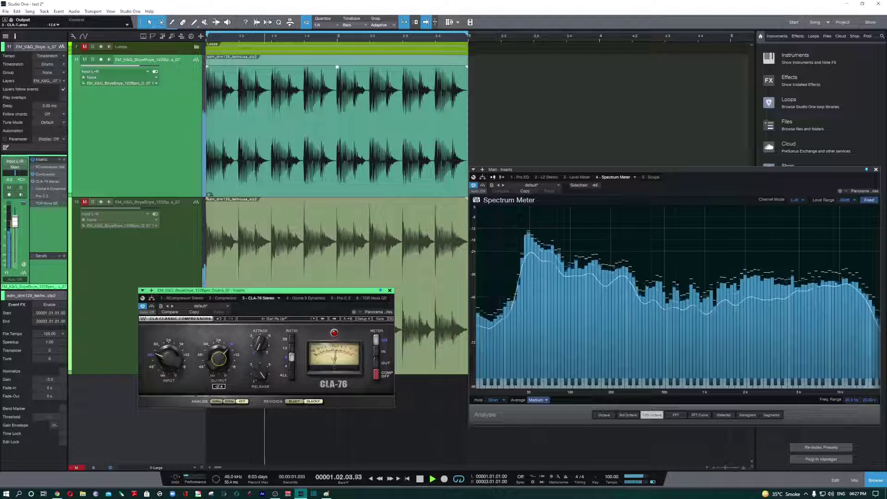
- Compare the playing loop repeatedly with the CLA-76 bypassed and active
{"action": "left_click", "coordinate": [152, 307]}
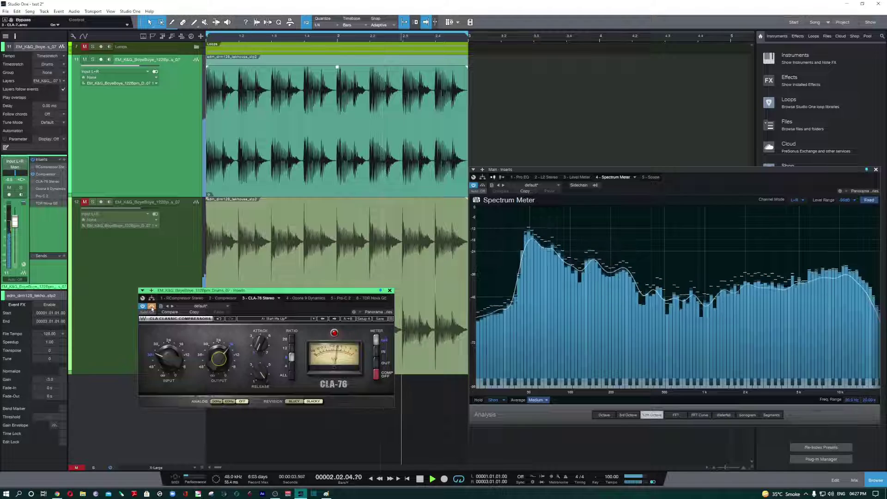
{"action": "left_click", "coordinate": [170, 362]}
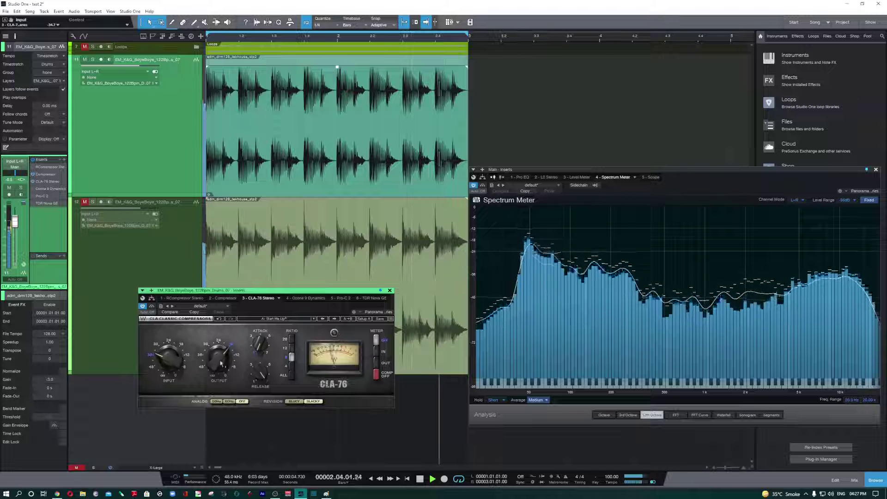
{"action": "left_click", "coordinate": [152, 307]}
{"action": "left_click", "coordinate": [152, 307]}
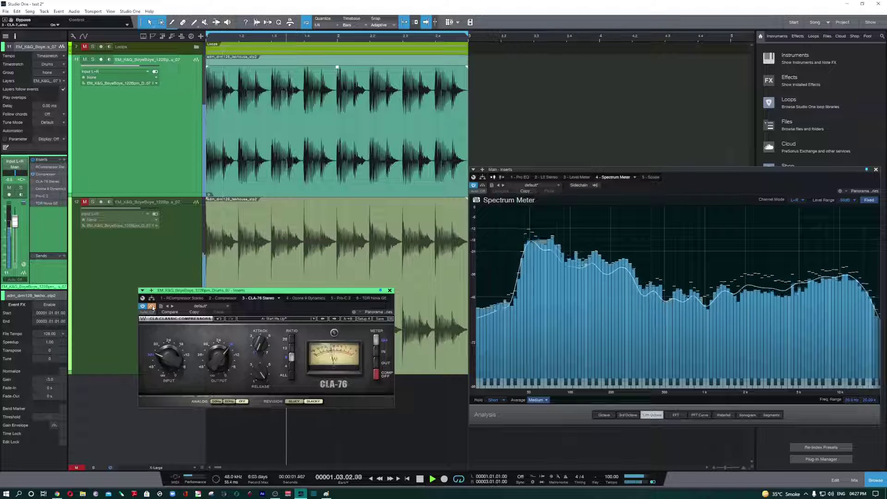
{"action": "left_click", "coordinate": [153, 307]}
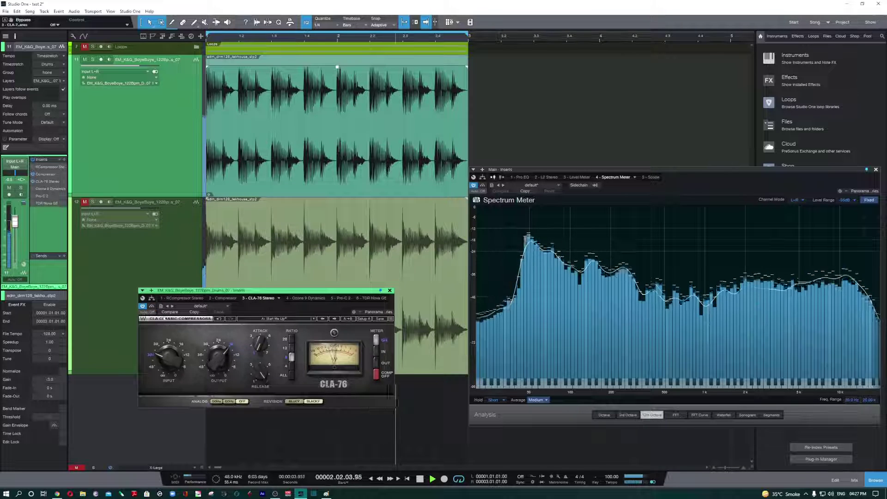
{"action": "left_click", "coordinate": [153, 307]}
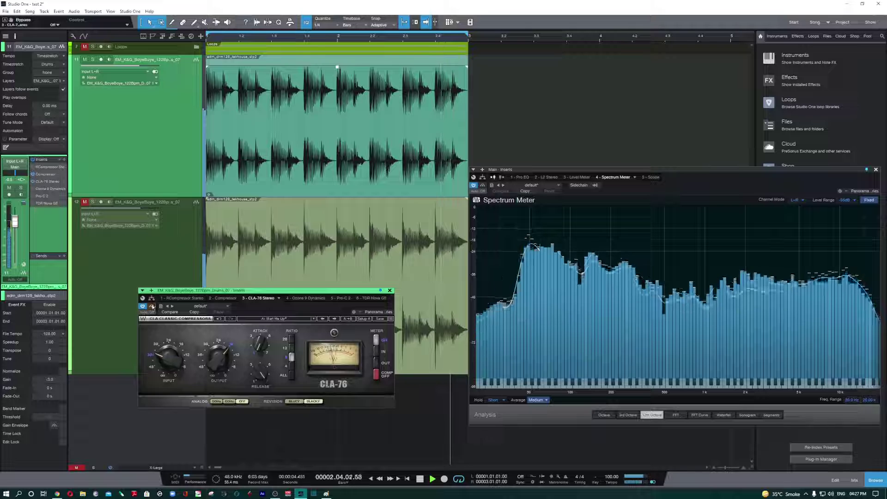
{"action": "left_click", "coordinate": [152, 308]}
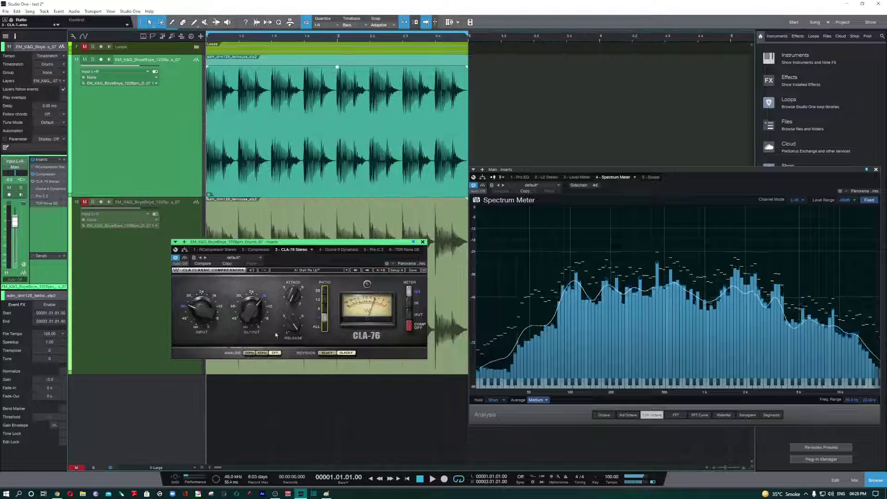
- Deactivate and close the CLA-76, and open the Ozone 9 Dynamics insert in an enlarged window
{"action": "left_click", "coordinate": [176, 257]}
{"action": "double_click", "coordinate": [46, 188]}
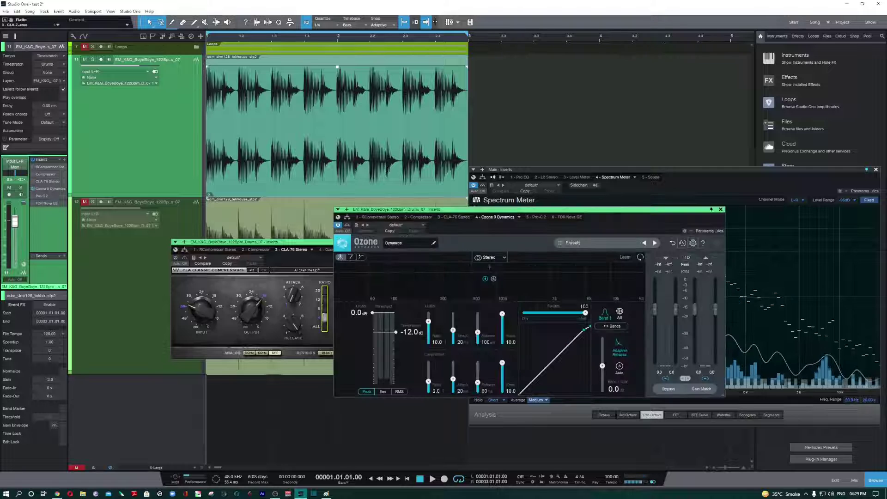
{"action": "left_click_drag", "start_coordinate": [310, 243], "coordinate": [183, 102]}
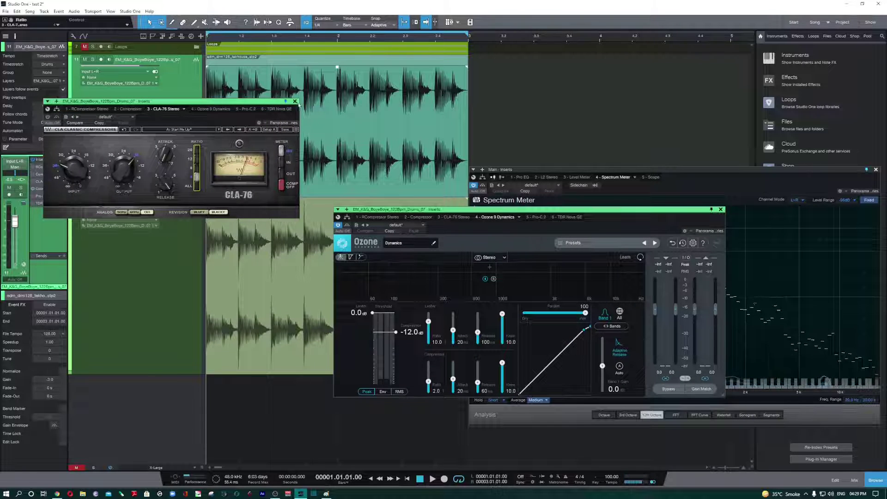
{"action": "left_click", "coordinate": [295, 101]}
{"action": "left_click_drag", "start_coordinate": [434, 210], "coordinate": [186, 210]}
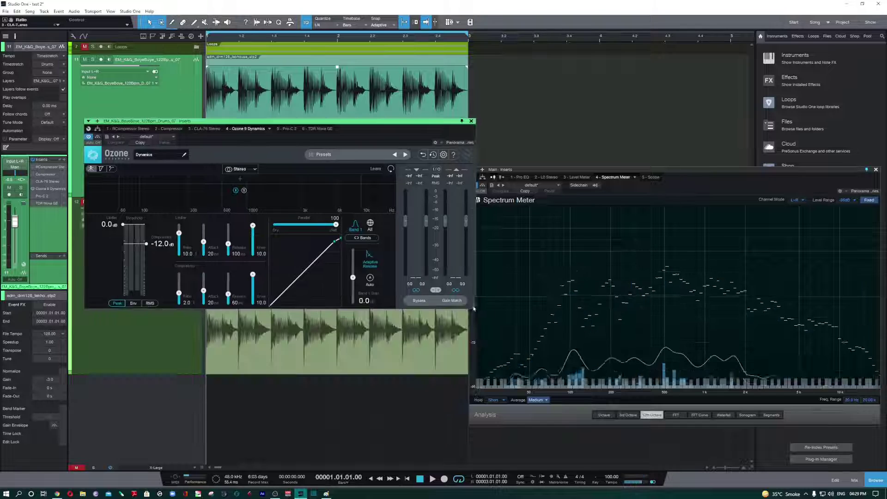
{"action": "left_click_drag", "start_coordinate": [476, 309], "coordinate": [560, 442]}
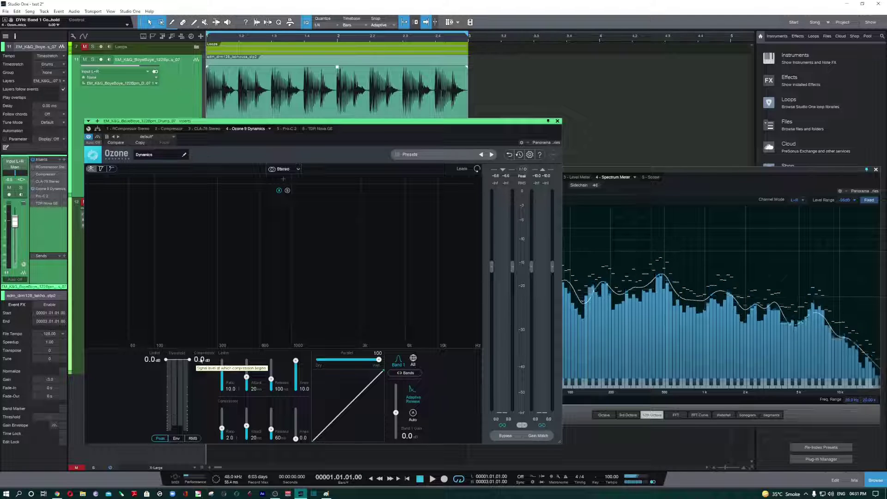
- Set the Ozone compressor threshold to -17.8 dB, show the gain reduction trace, and play the loop
{"action": "left_click", "coordinate": [194, 383]}
{"action": "left_click", "coordinate": [100, 169]}
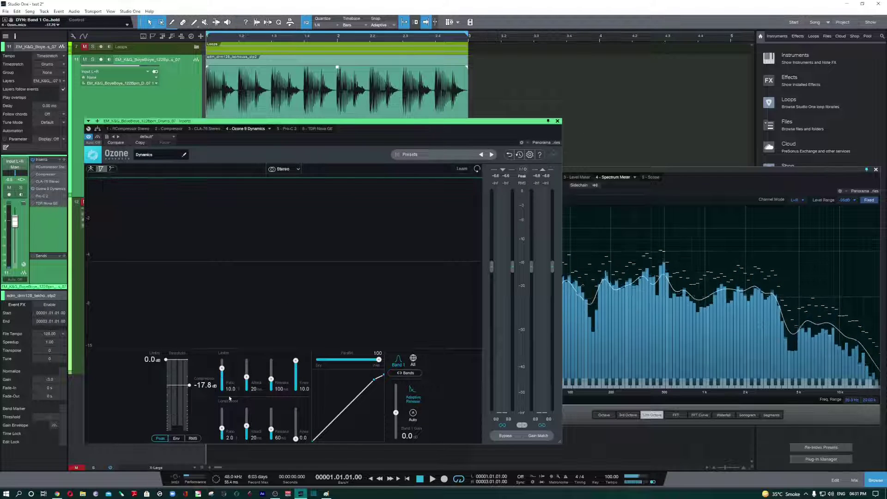
{"action": "key", "text": "space"}
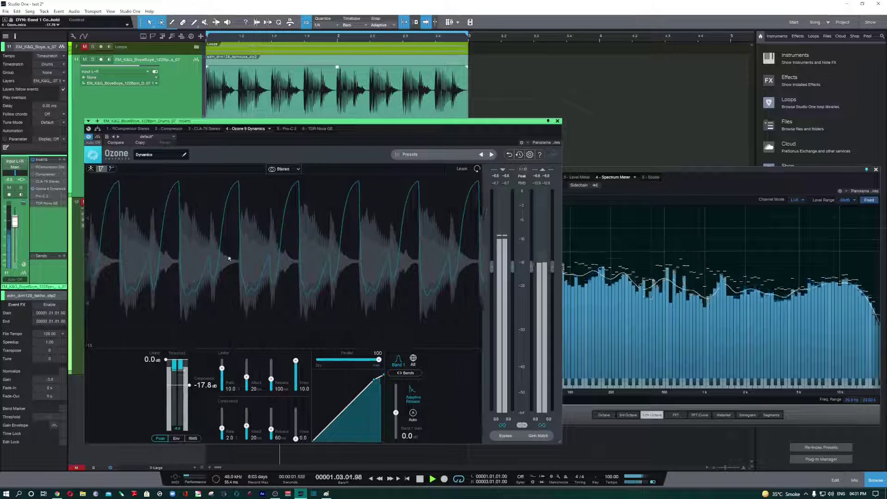
{"action": "key", "text": "space"}
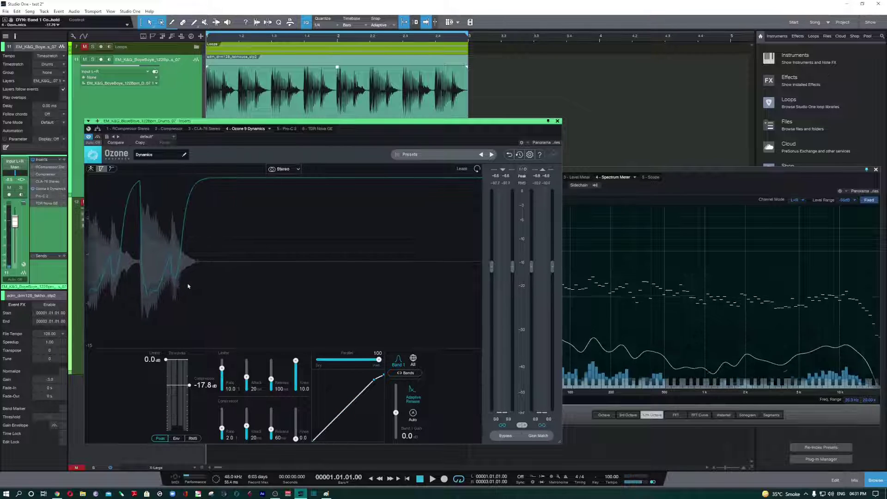
- Play the loop and lower the Ozone compressor threshold to -67.8 dB
{"action": "key", "text": "space"}
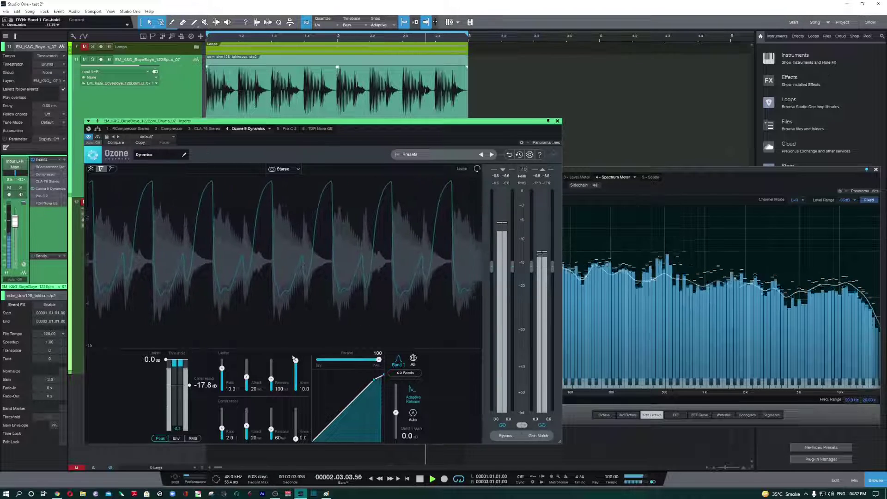
{"action": "left_click_drag", "start_coordinate": [203, 386], "coordinate": [203, 415]}
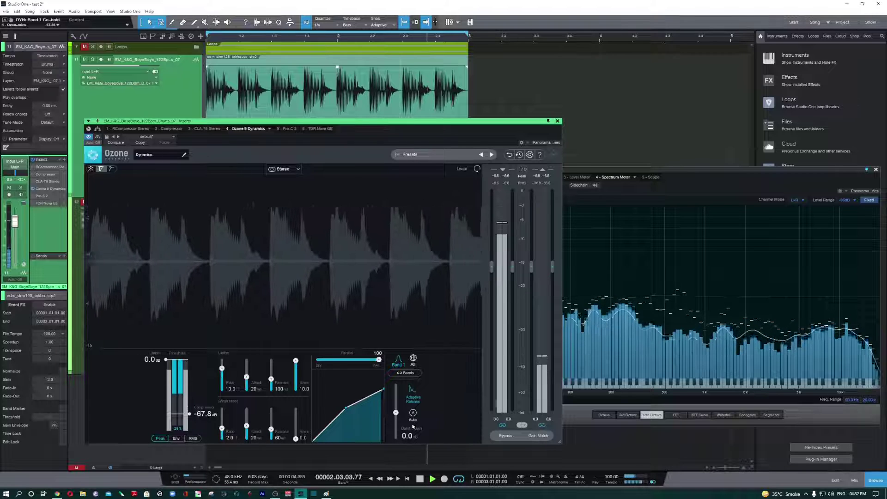
- Raise the band 1 gain to 20.1 dB and vary the compressor attack up to 10 ms, ending at 4 ms
{"action": "left_click_drag", "start_coordinate": [395, 412], "coordinate": [396, 395]}
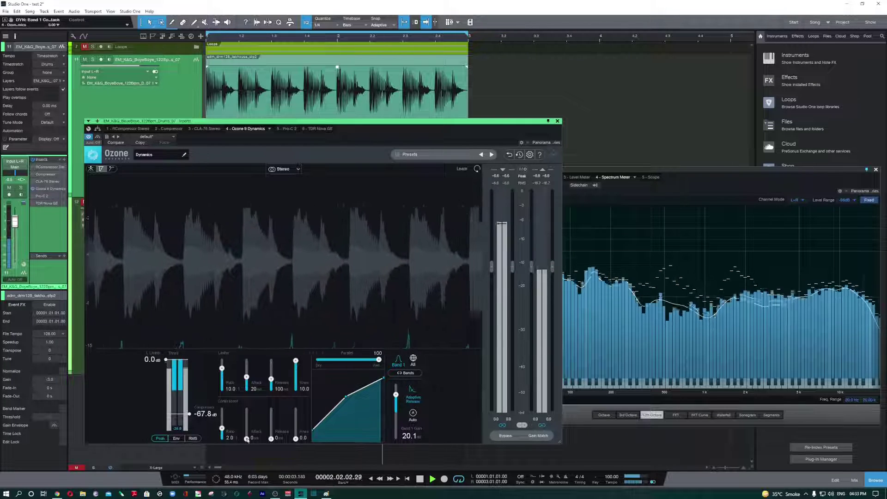
{"action": "left_click_drag", "start_coordinate": [248, 438], "coordinate": [247, 435]}
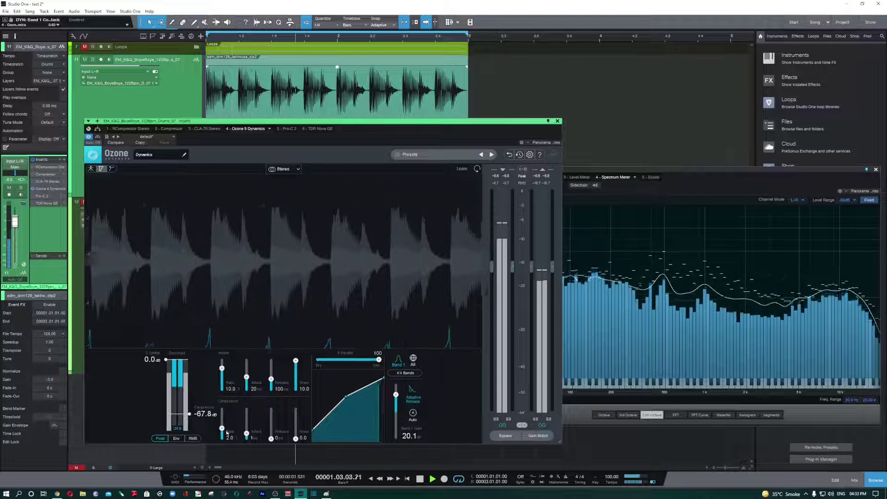
{"action": "left_click_drag", "start_coordinate": [248, 434], "coordinate": [248, 429]}
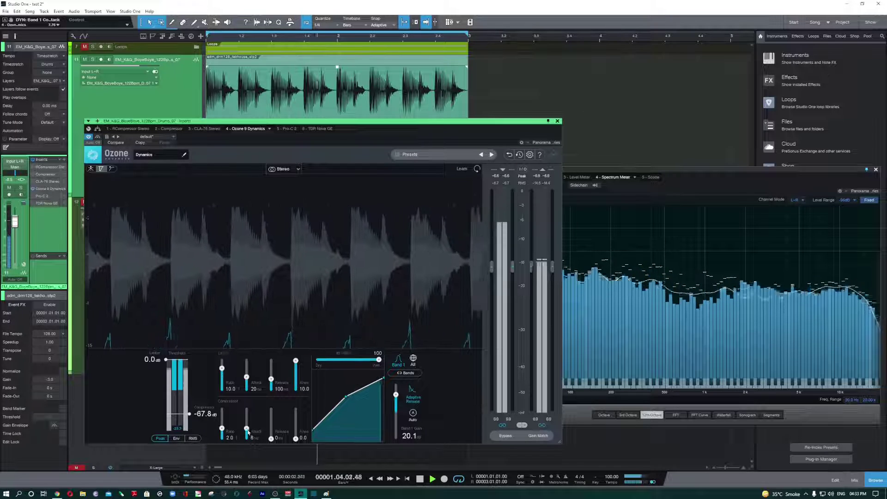
{"action": "left_click_drag", "start_coordinate": [247, 430], "coordinate": [248, 430]}
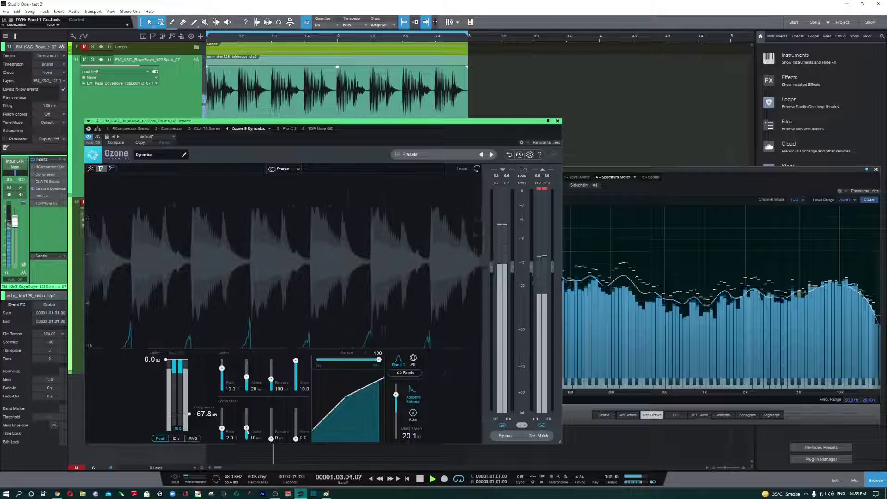
{"action": "left_click_drag", "start_coordinate": [247, 428], "coordinate": [247, 432]}
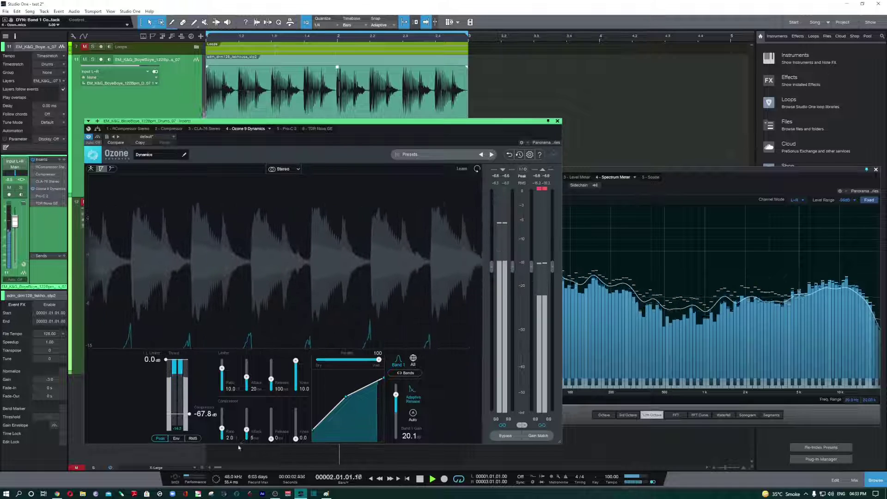
{"action": "left_click_drag", "start_coordinate": [246, 430], "coordinate": [247, 432]}
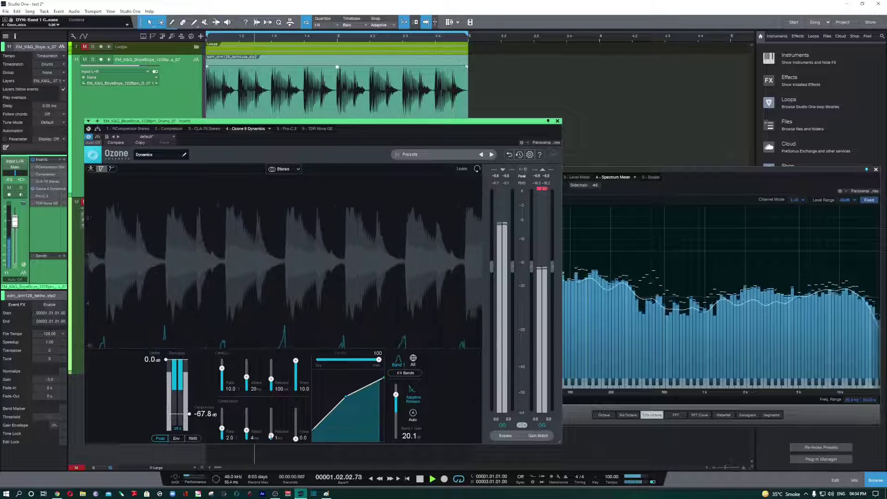
- Raise the compressor release beyond 37 ms, set it to 0 ms, and reset it to its 60 ms default
{"action": "left_click_drag", "start_coordinate": [271, 436], "coordinate": [272, 431]}
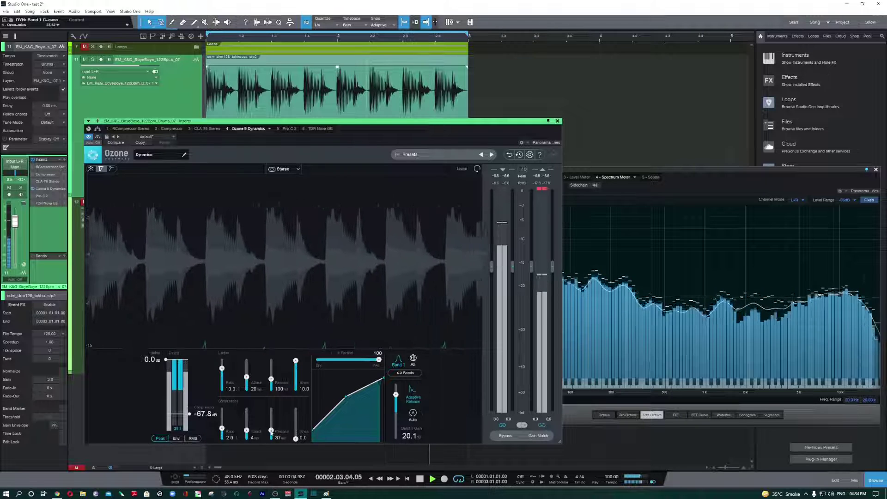
{"action": "left_click_drag", "start_coordinate": [272, 431], "coordinate": [271, 429]}
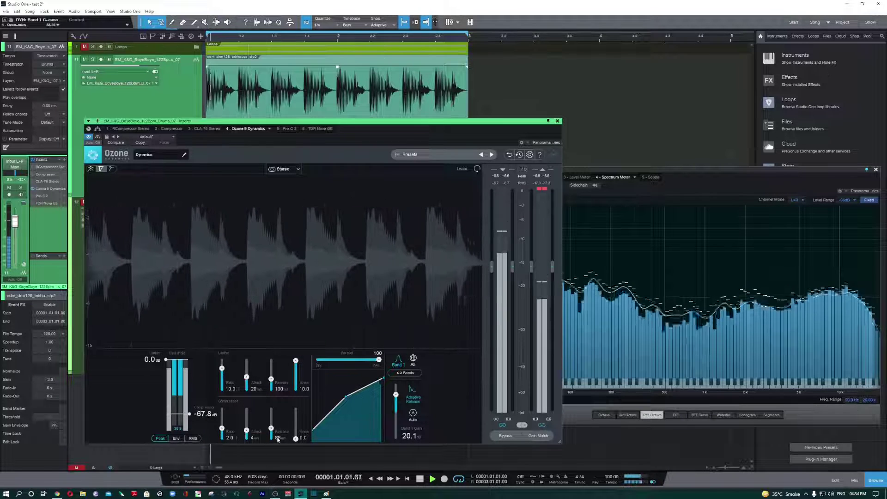
{"action": "double_click", "coordinate": [277, 438]}
{"action": "type", "text": "0"}
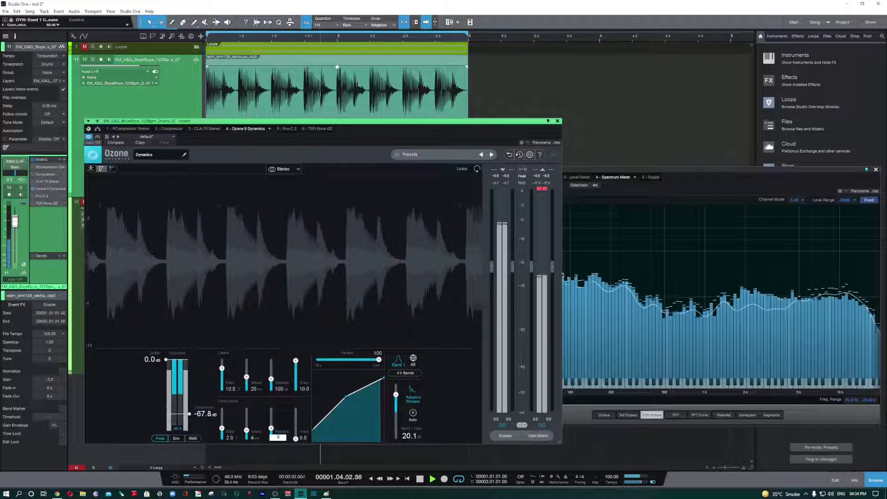
{"action": "key", "text": "Return"}
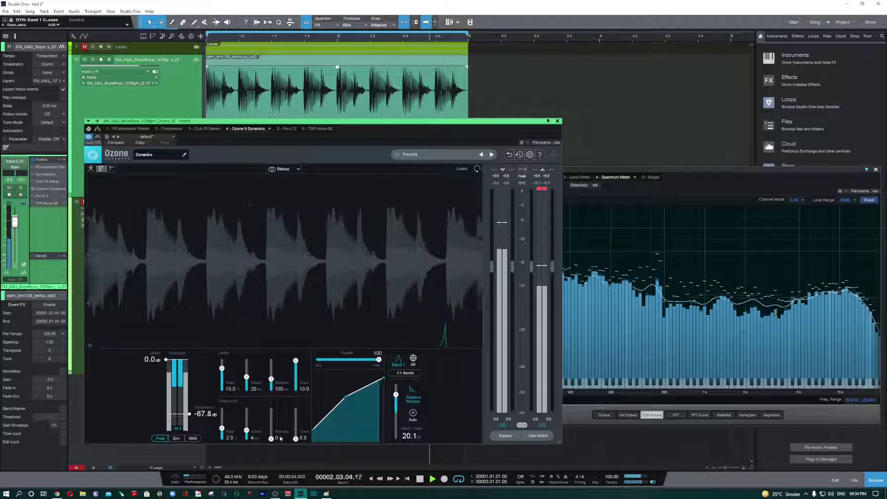
{"action": "double_click", "coordinate": [271, 439]}
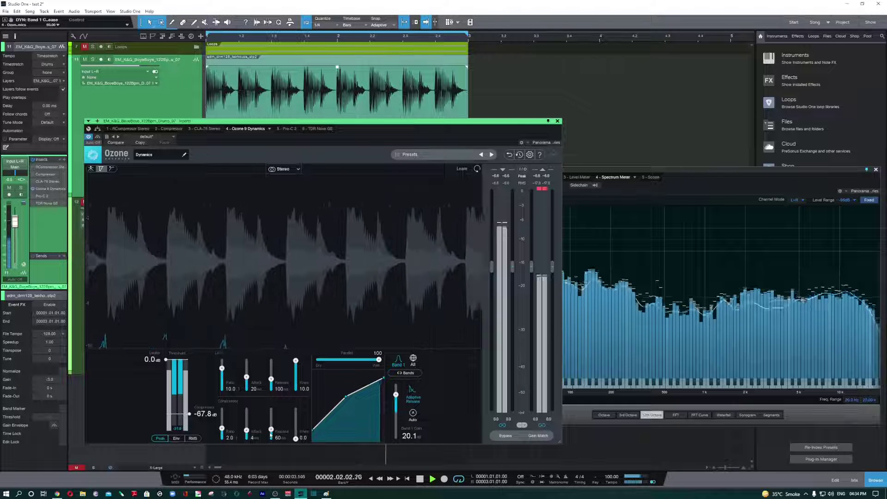
- Sweep the compressor release up to 5000 ms, lower it to 51 ms, and set the ratio to 2.9
{"action": "left_click_drag", "start_coordinate": [271, 430], "coordinate": [271, 421]}
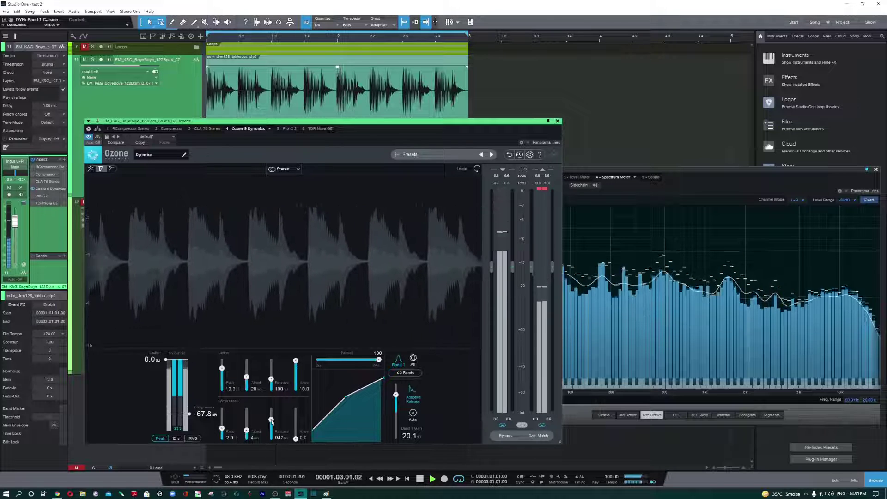
{"action": "left_click_drag", "start_coordinate": [271, 420], "coordinate": [272, 428]}
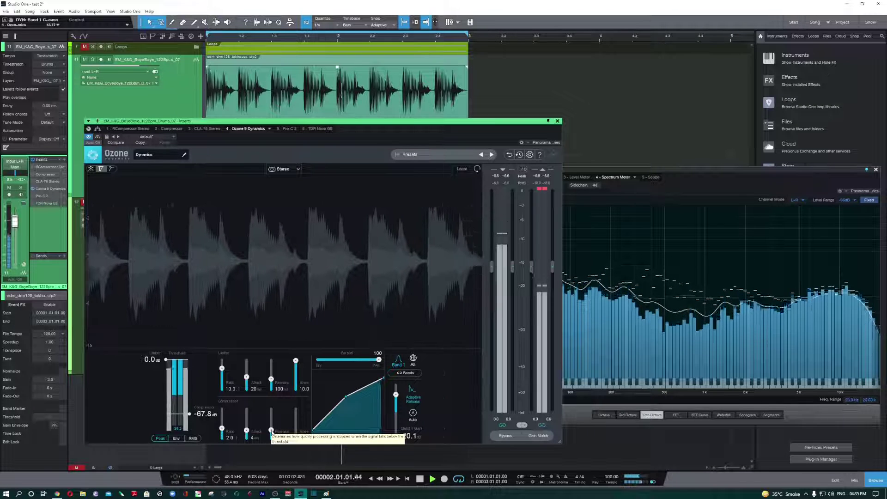
{"action": "left_click_drag", "start_coordinate": [271, 429], "coordinate": [271, 431]}
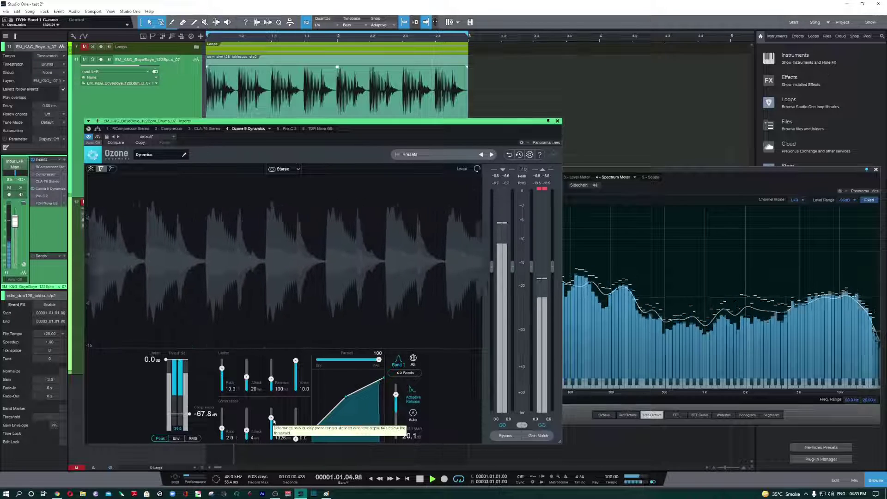
{"action": "left_click_drag", "start_coordinate": [274, 422], "coordinate": [180, 399]}
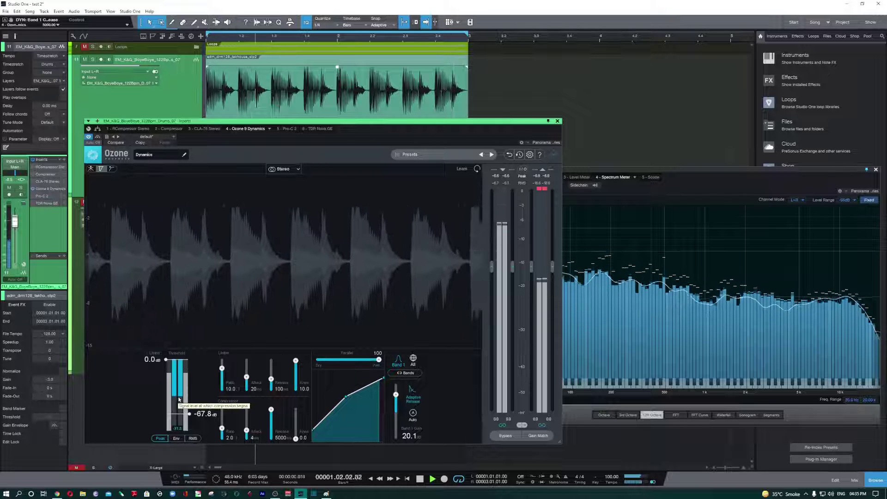
{"action": "left_click_drag", "start_coordinate": [271, 410], "coordinate": [271, 425]}
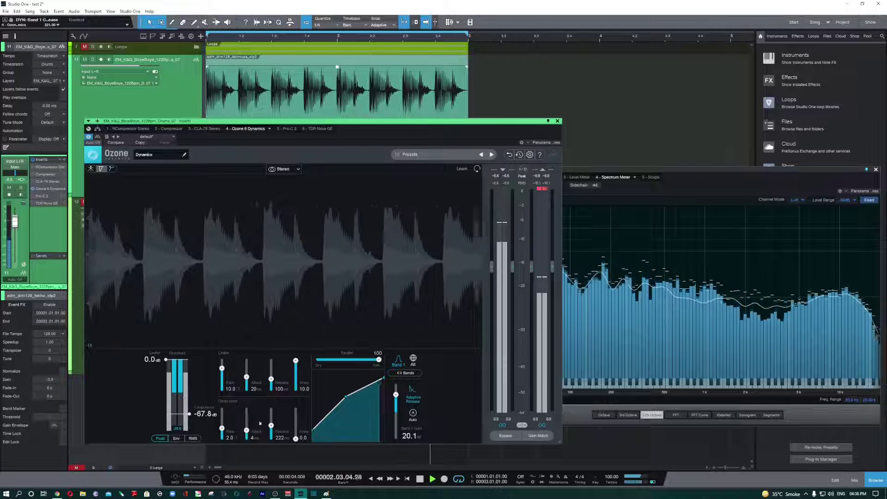
{"action": "left_click_drag", "start_coordinate": [271, 425], "coordinate": [272, 430]}
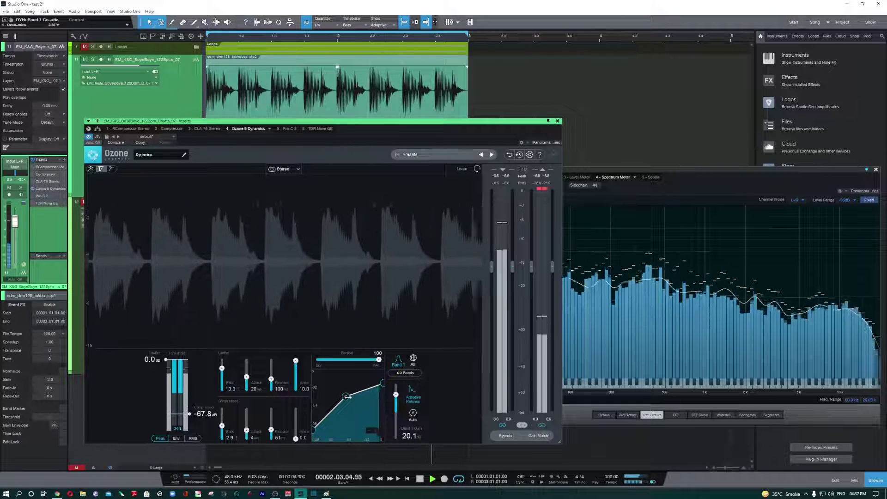
- Vary the compressor knee with attacks of 20 ms and 4 ms, ending with a 1.8 knee and 4 ms attack
{"action": "left_click", "coordinate": [296, 439]}
{"action": "left_click_drag", "start_coordinate": [295, 439], "coordinate": [296, 420]}
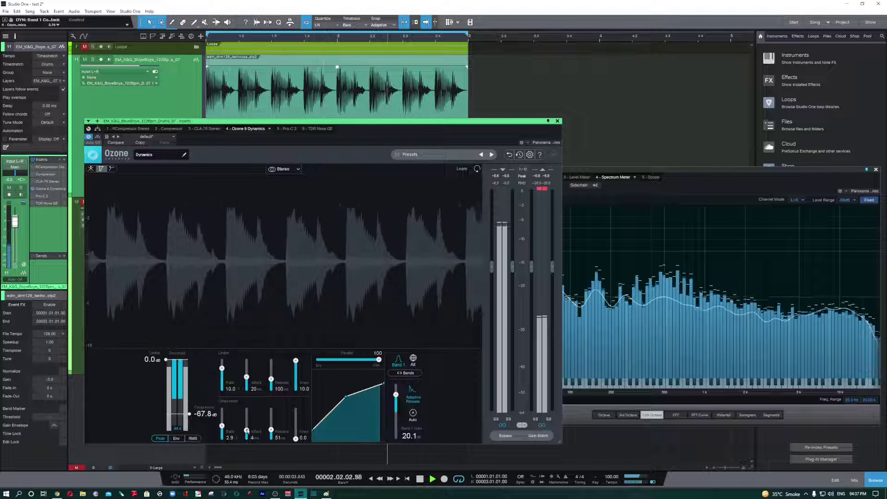
{"action": "left_click_drag", "start_coordinate": [247, 431], "coordinate": [247, 426]}
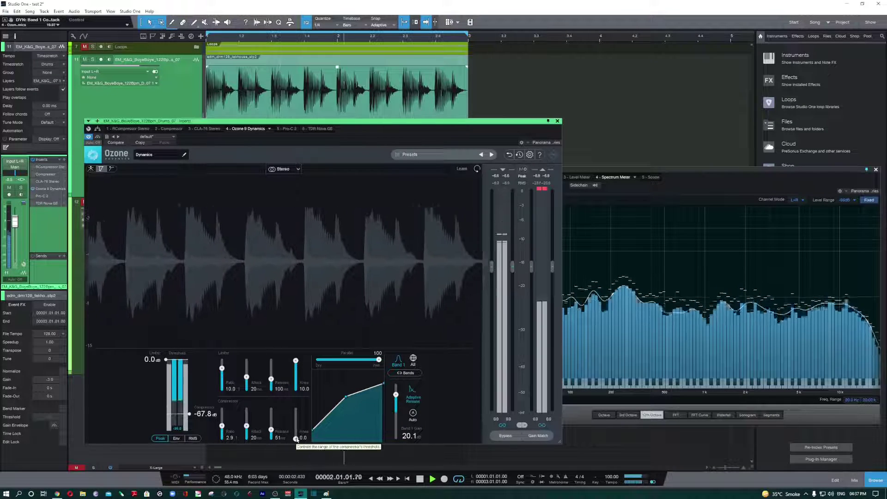
{"action": "left_click_drag", "start_coordinate": [296, 439], "coordinate": [296, 435]}
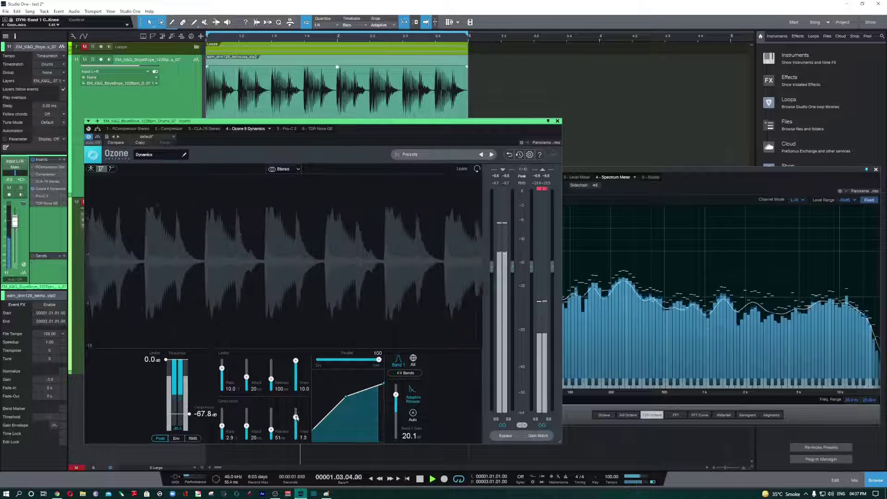
{"action": "left_click_drag", "start_coordinate": [296, 417], "coordinate": [296, 416]}
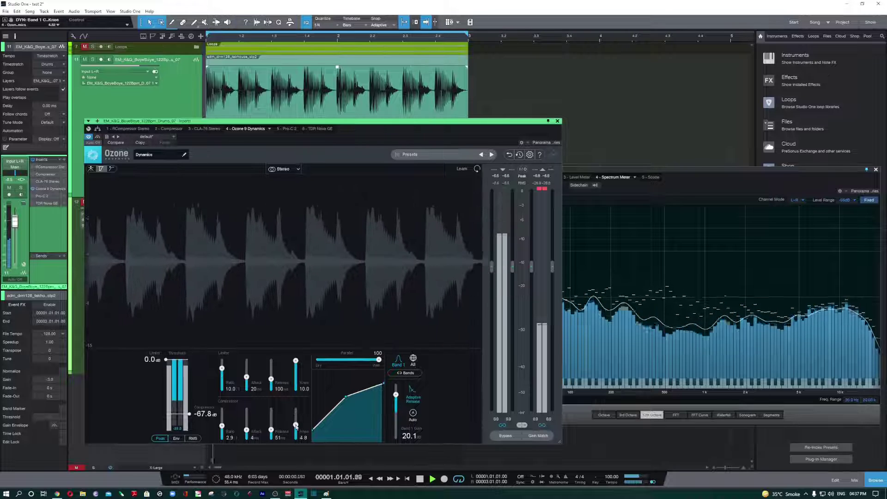
{"action": "left_click_drag", "start_coordinate": [296, 425], "coordinate": [298, 392]}
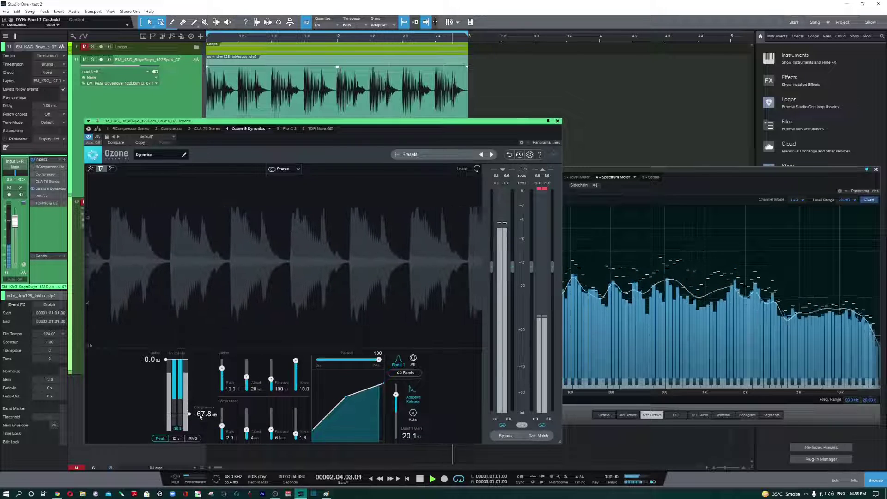
- Raise the compressor threshold to -16.0 dB and set the band 1 gain to 4.0 dB
{"action": "left_click_drag", "start_coordinate": [198, 415], "coordinate": [199, 412]}
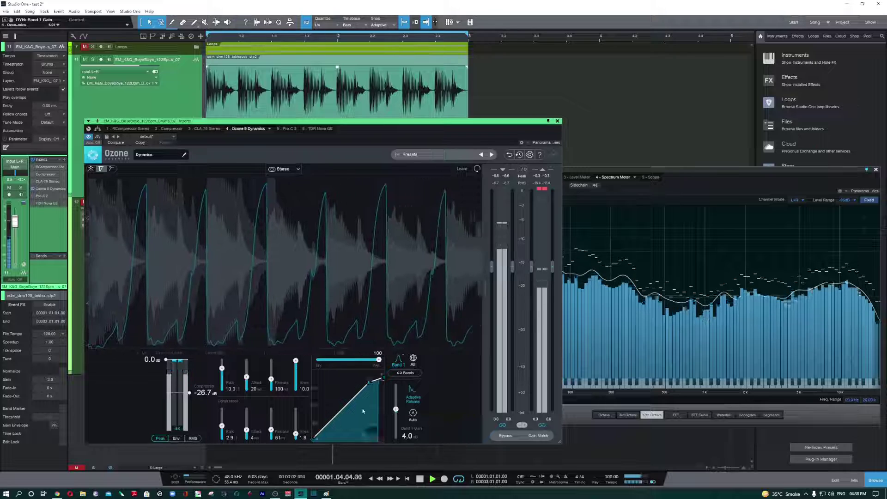
{"action": "left_click_drag", "start_coordinate": [204, 393], "coordinate": [204, 387]}
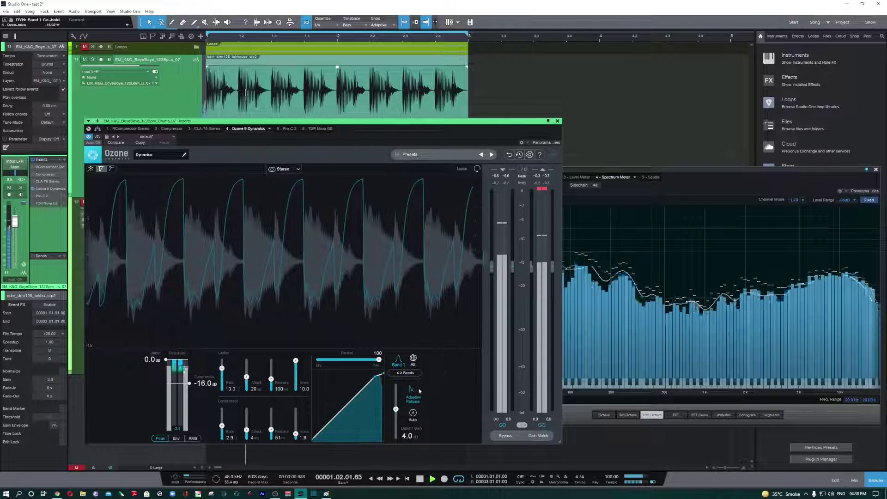
- Compare the playing loop with Ozone bypassed and active, trying a compressor release of 160 ms
{"action": "left_click", "coordinate": [98, 137]}
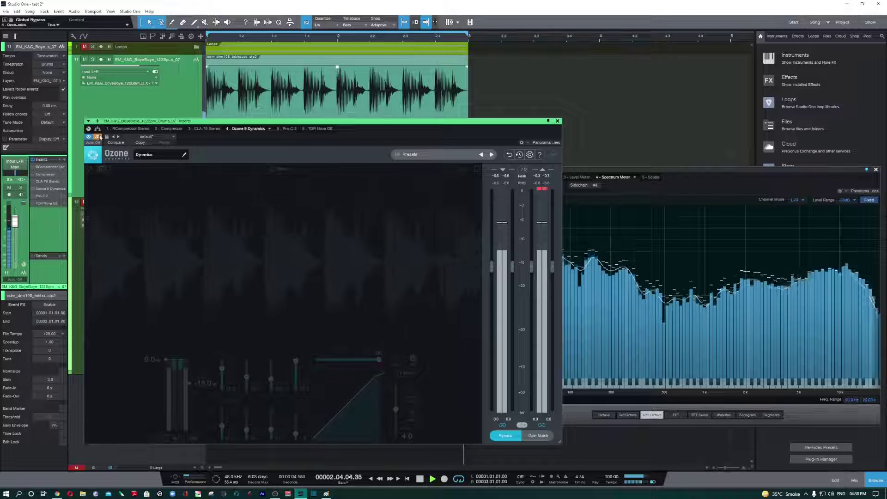
{"action": "left_click", "coordinate": [98, 137]}
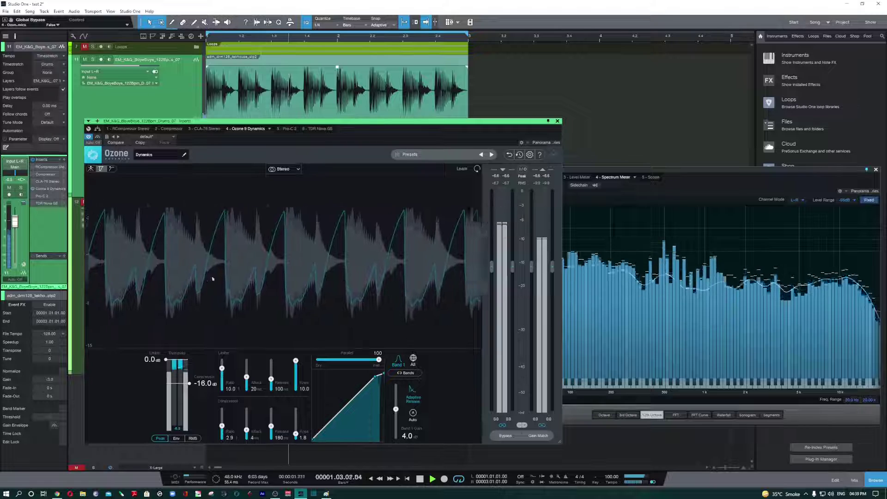
{"action": "left_click", "coordinate": [98, 137]}
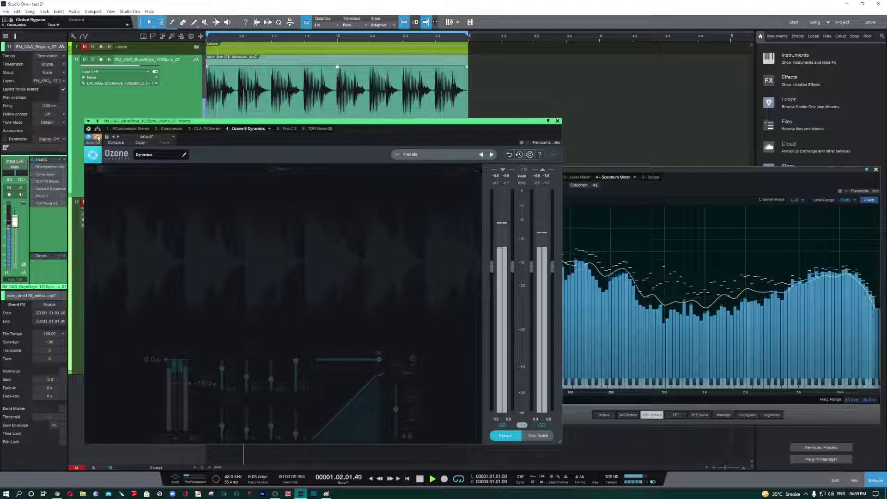
{"action": "left_click", "coordinate": [98, 138]}
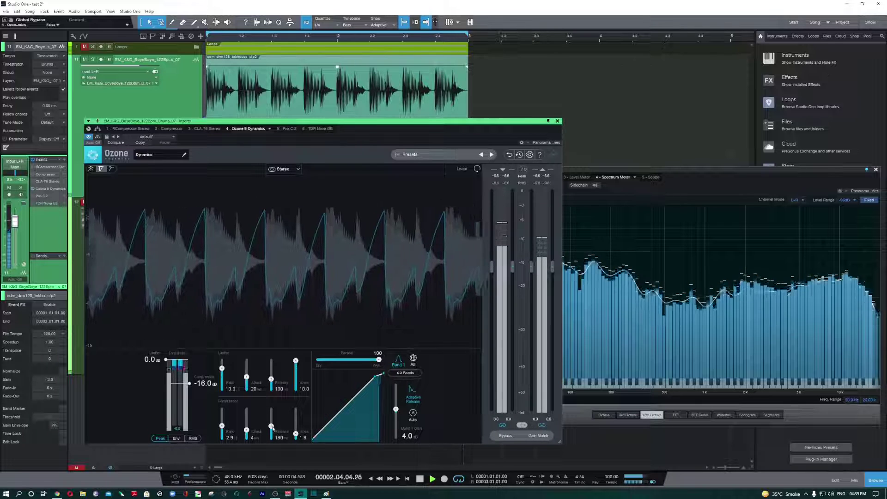
- Compare the loop bypassed and active at compressor release times of 359, 78 and 100 ms, and settle the release at 114 ms
{"action": "left_click_drag", "start_coordinate": [271, 426], "coordinate": [272, 425]}
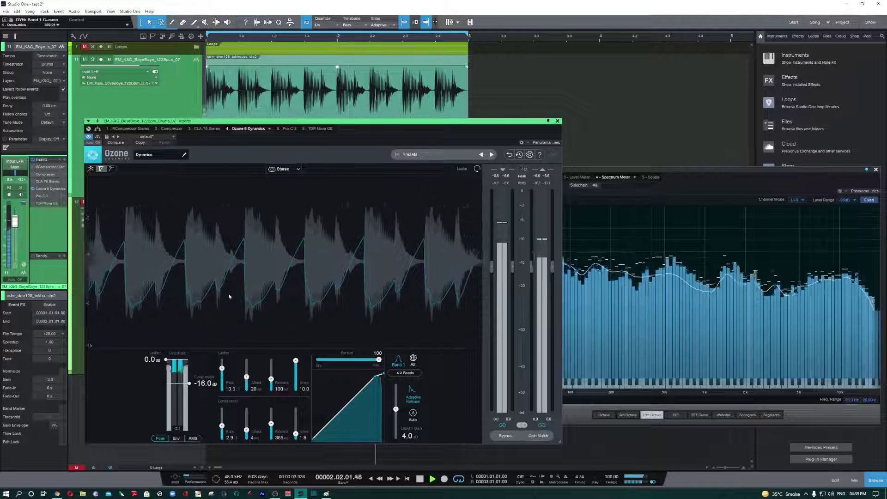
{"action": "left_click", "coordinate": [98, 137]}
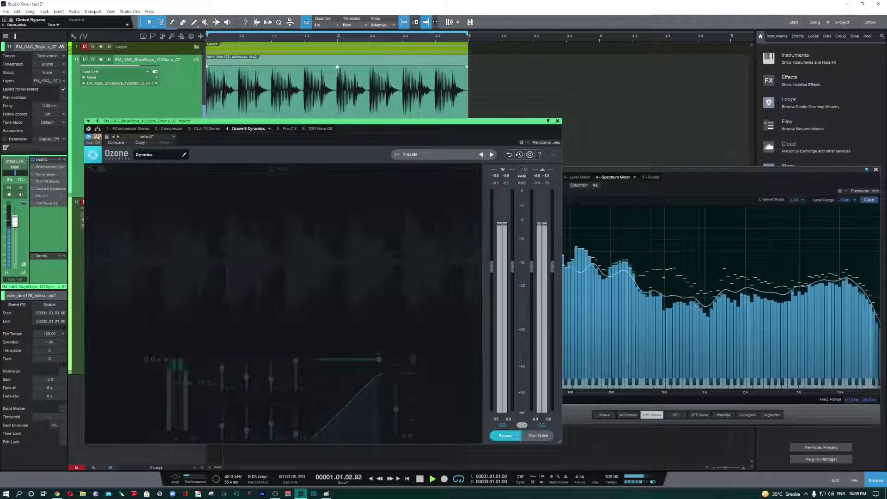
{"action": "left_click", "coordinate": [98, 136]}
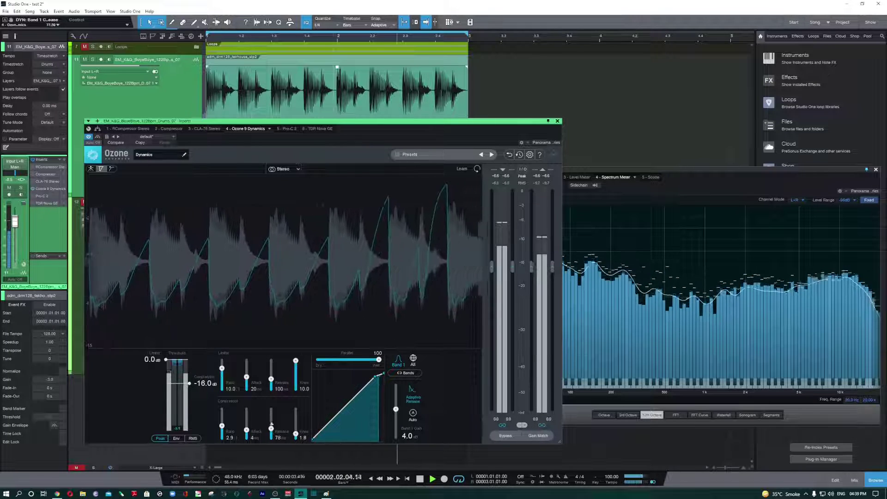
{"action": "left_click", "coordinate": [98, 137]}
{"action": "left_click", "coordinate": [98, 138]}
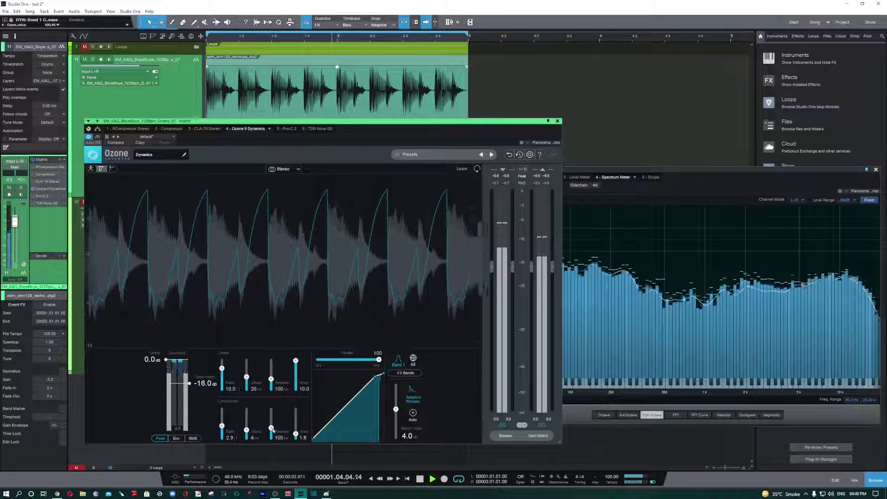
{"action": "left_click", "coordinate": [97, 137]}
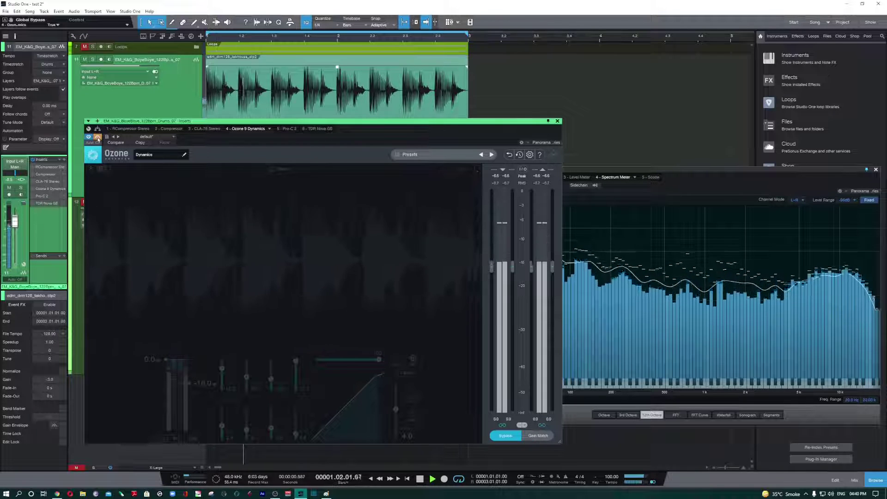
{"action": "left_click", "coordinate": [97, 137]}
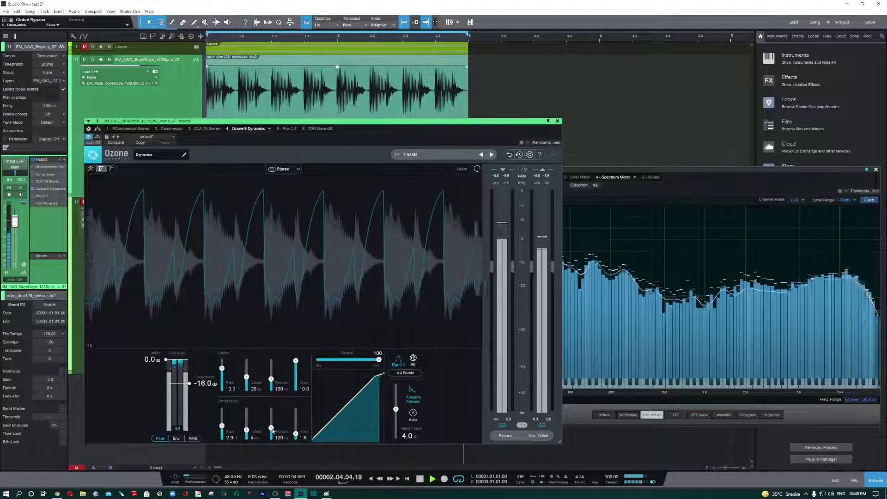
{"action": "left_click_drag", "start_coordinate": [273, 429], "coordinate": [273, 422]}
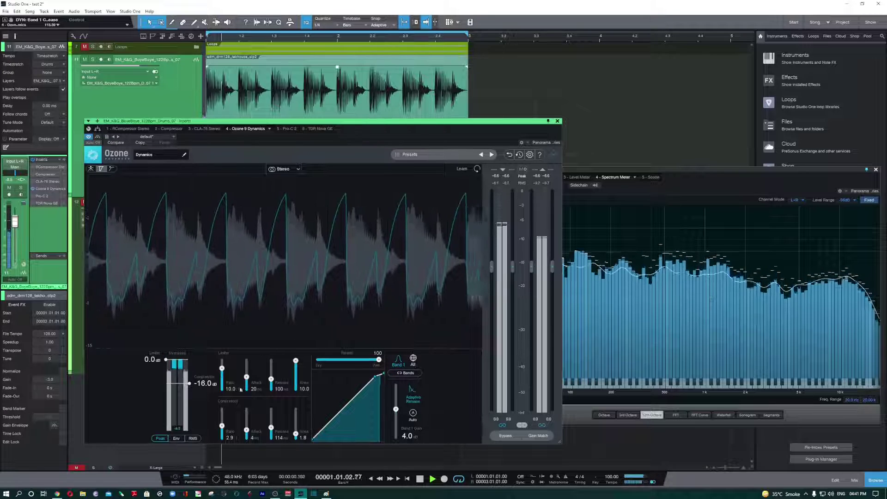
- Set the compressor release to 100 ms and the band 1 gain to 5.5 dB, checking the loop with Ozone bypassed and active
{"action": "left_click_drag", "start_coordinate": [396, 409], "coordinate": [397, 408]}
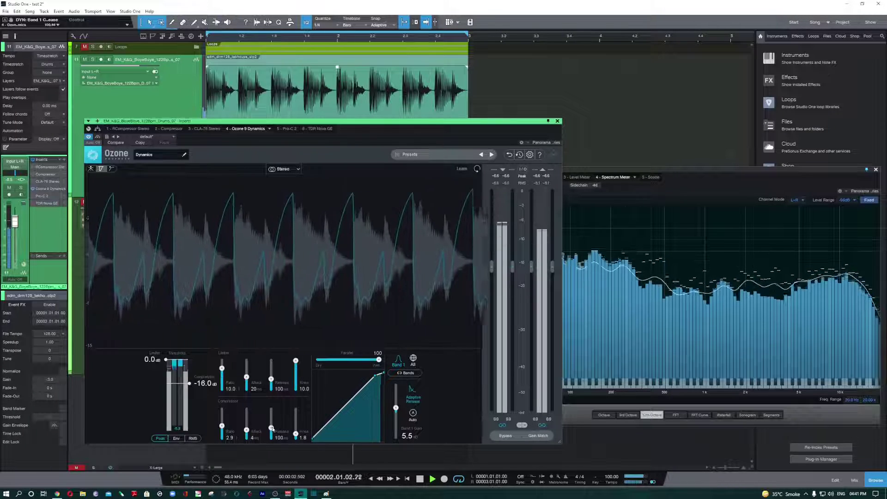
{"action": "left_click", "coordinate": [100, 138]}
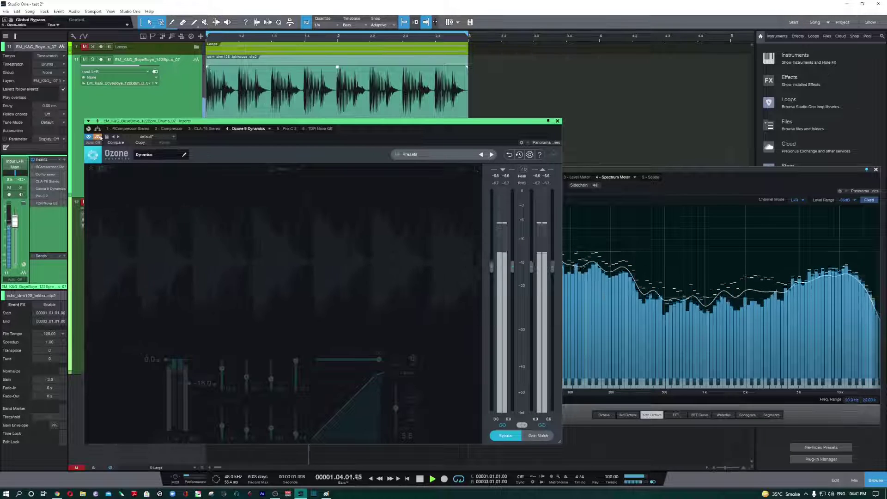
{"action": "left_click", "coordinate": [101, 137]}
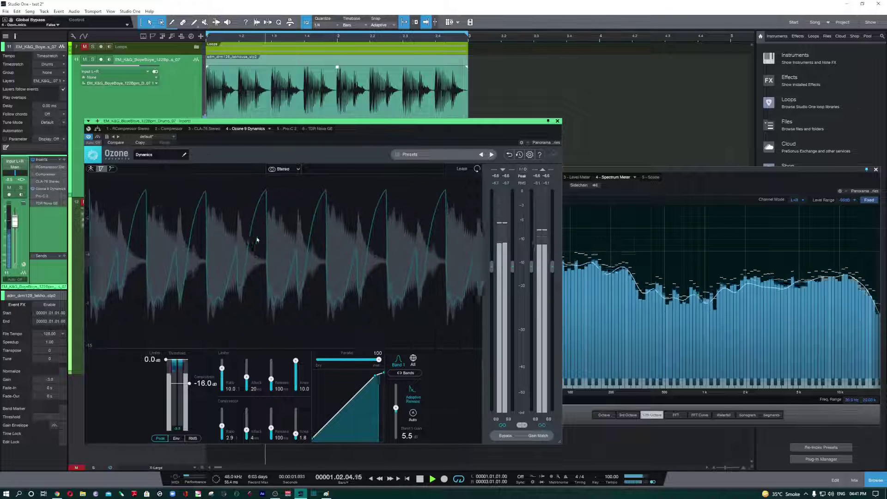
{"action": "key", "text": "space"}
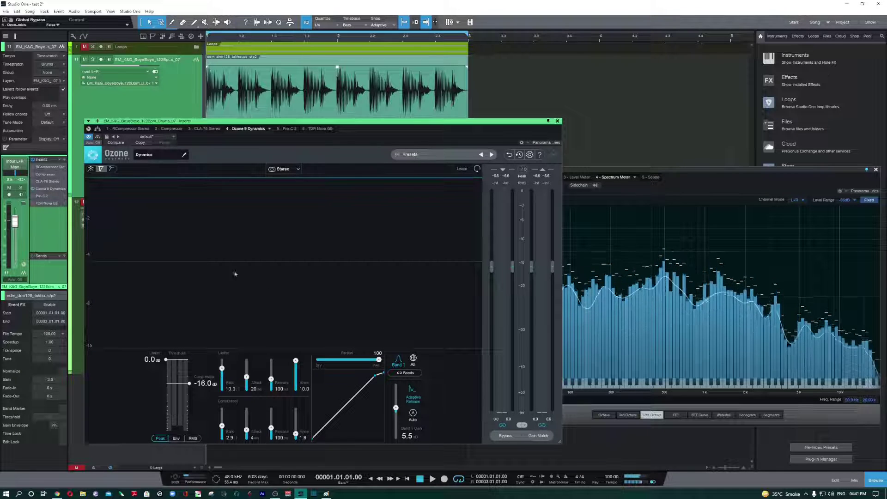
- Replay the loop starting with Ozone bypassed and switch the bypass off and on repeatedly to compare the sound
{"action": "left_click", "coordinate": [97, 137]}
{"action": "key", "text": "space"}
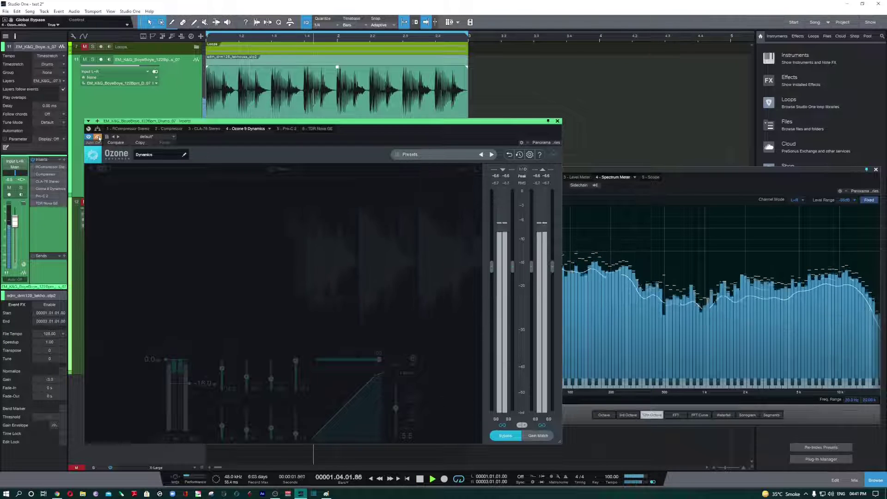
{"action": "left_click", "coordinate": [97, 137]}
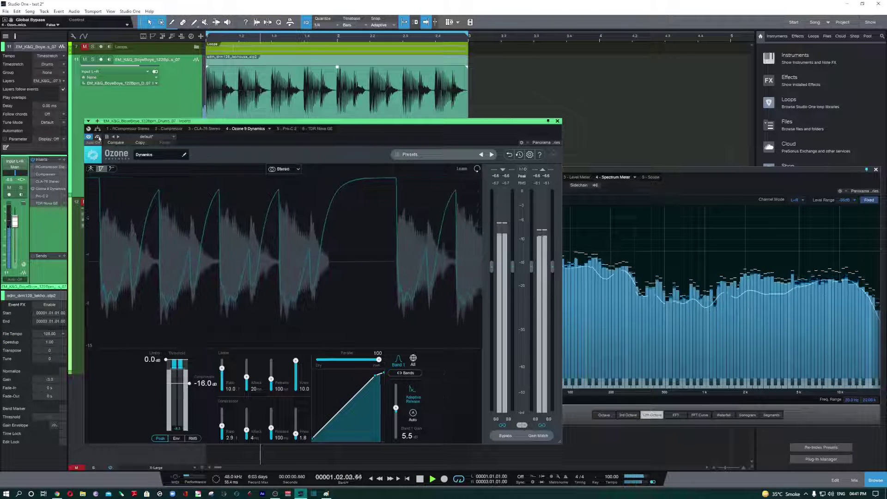
{"action": "left_click", "coordinate": [98, 137]}
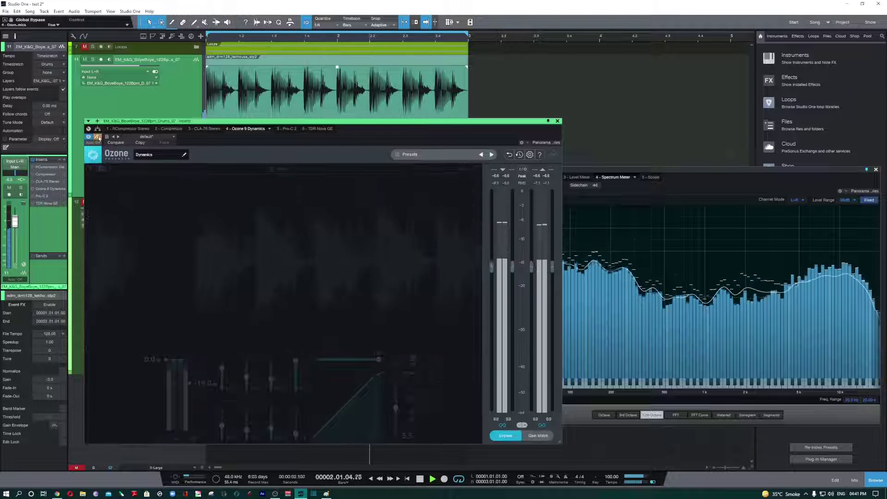
{"action": "left_click", "coordinate": [98, 137]}
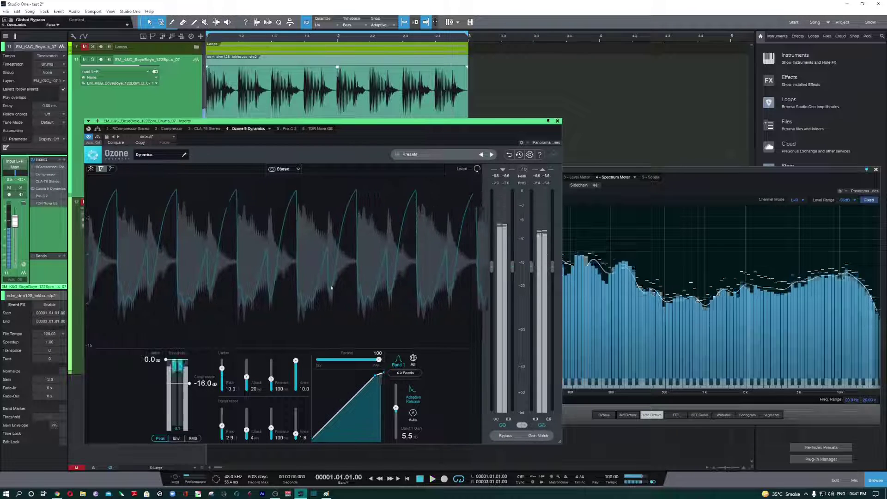
{"action": "key", "text": "space"}
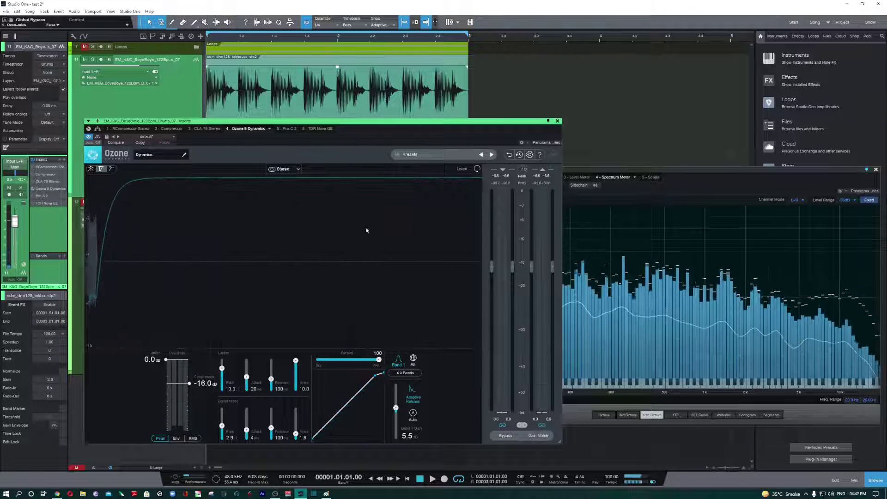
- Play the loop and try compressor attack times of 124 ms and 0 ms, ending at 7 ms
{"action": "left_click_drag", "start_coordinate": [318, 122], "coordinate": [356, 128]}
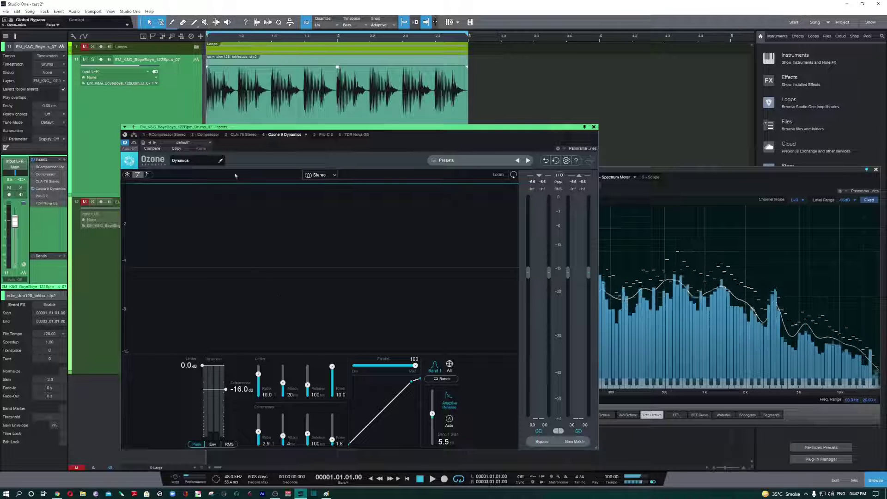
{"action": "key", "text": "space"}
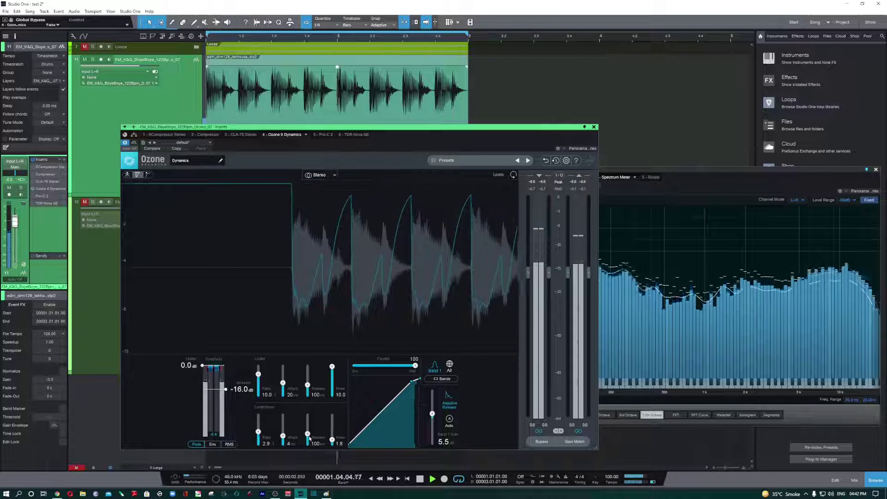
{"action": "left_click_drag", "start_coordinate": [283, 437], "coordinate": [284, 425]}
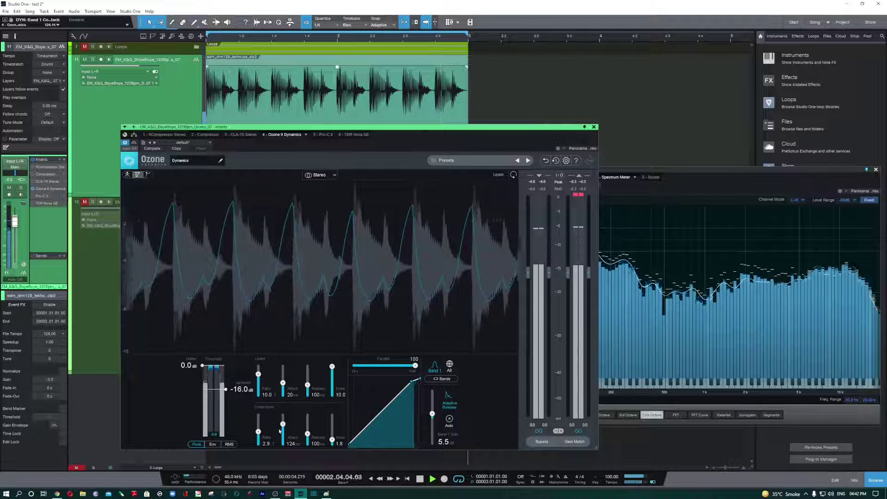
{"action": "left_click_drag", "start_coordinate": [282, 424], "coordinate": [285, 460]}
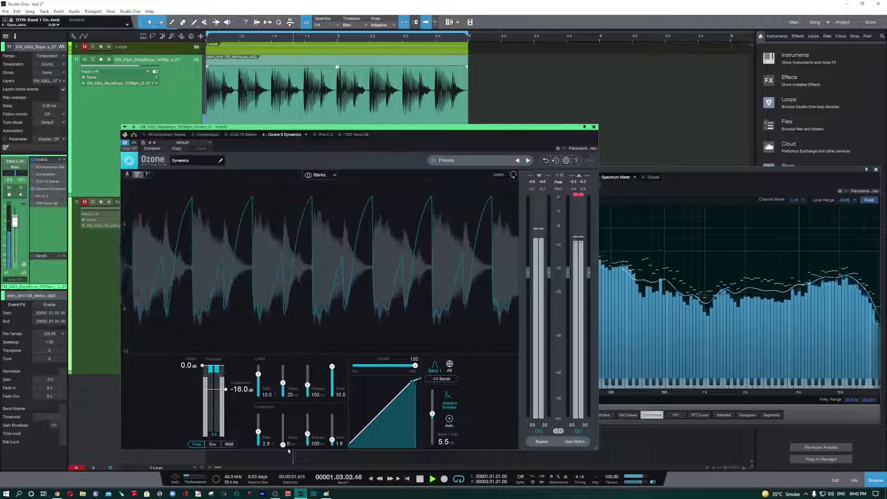
{"action": "left_click_drag", "start_coordinate": [285, 460], "coordinate": [283, 435]}
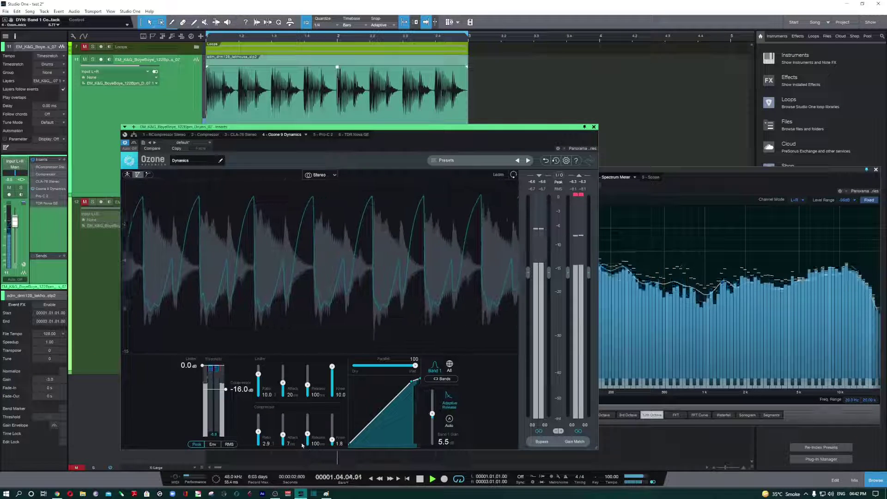
- Set the compressor knee to 2.1 and try release times of 44 and 12 ms, ending at 359 ms
{"action": "left_click_drag", "start_coordinate": [332, 441], "coordinate": [326, 435]}
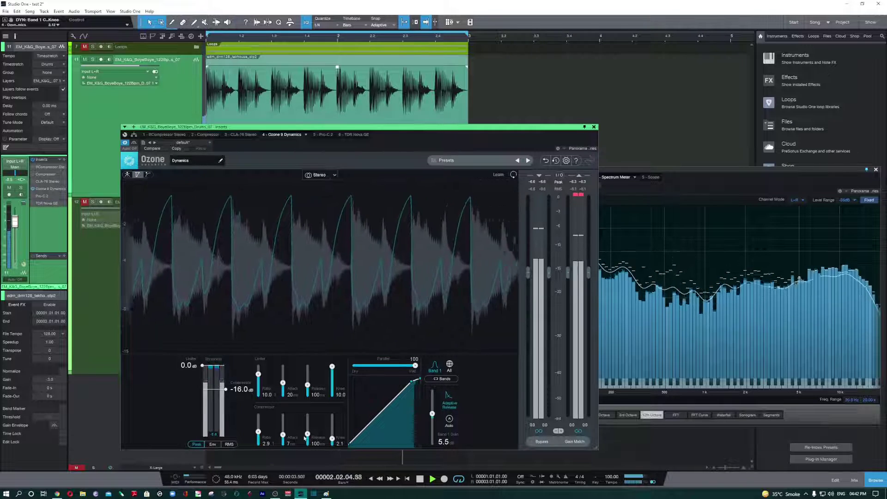
{"action": "left_click_drag", "start_coordinate": [305, 437], "coordinate": [310, 431]}
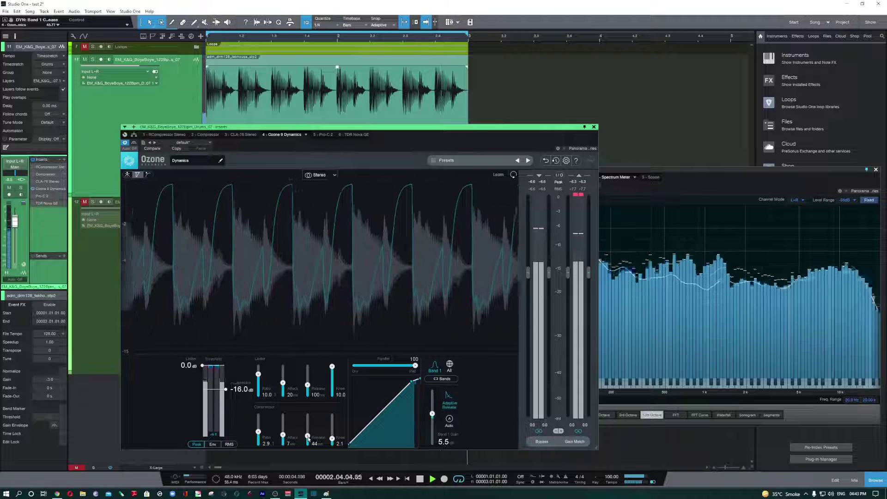
{"action": "left_click_drag", "start_coordinate": [308, 438], "coordinate": [309, 443]}
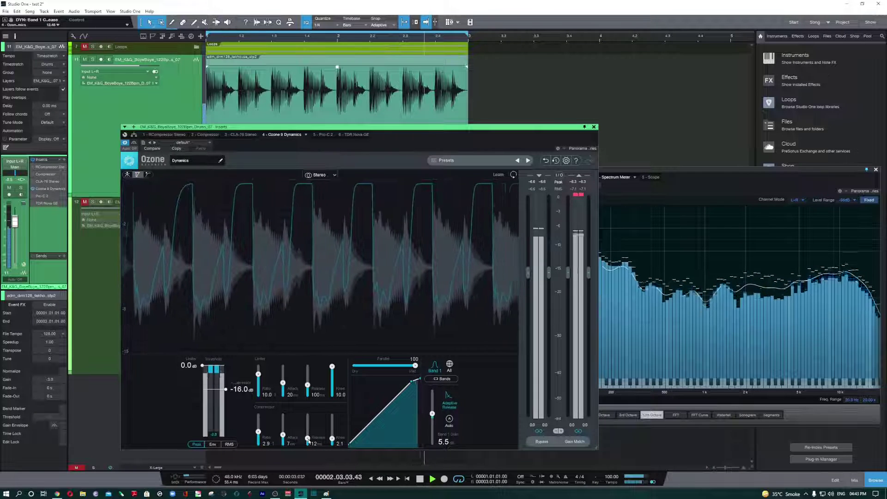
{"action": "left_click_drag", "start_coordinate": [308, 442], "coordinate": [309, 432]}
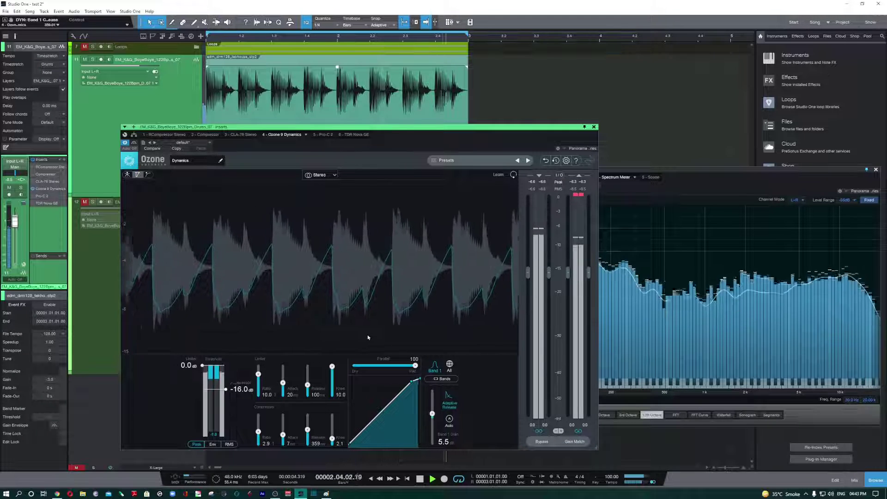
{"action": "key", "text": "space"}
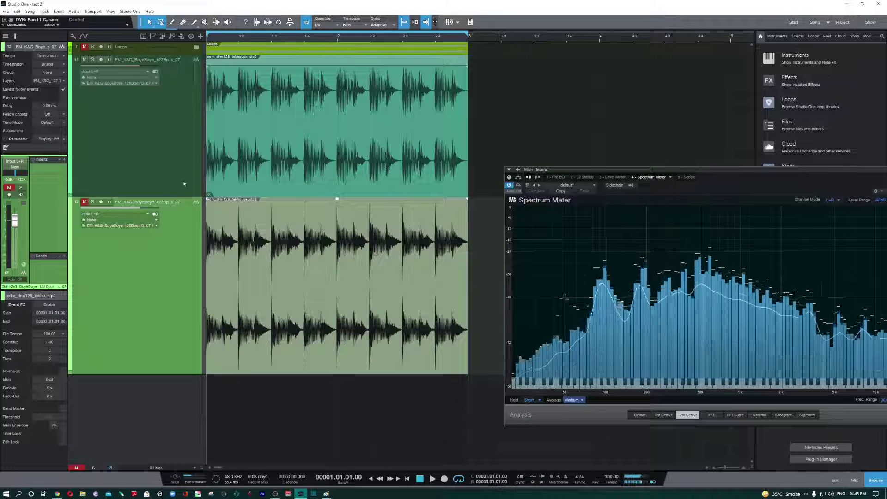
- Bounce the drum loop event on the track with the Ozone 9 Dynamics insert to a new track
{"action": "key", "text": "Up"}
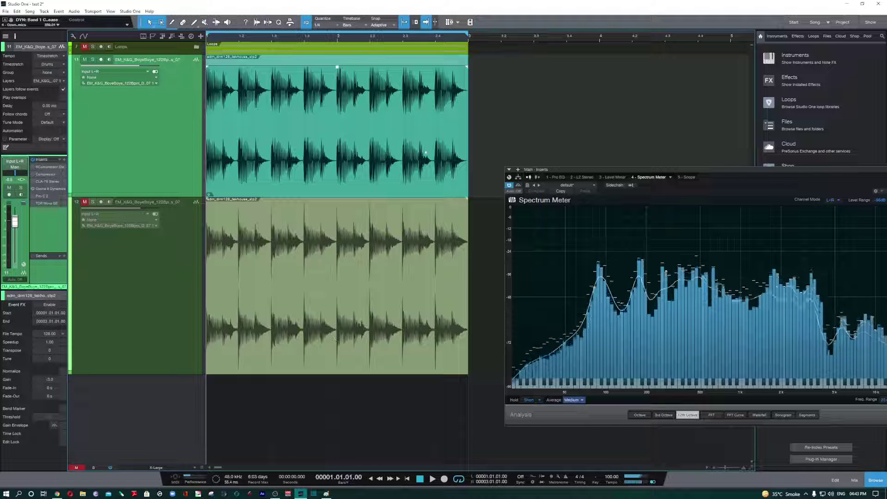
{"action": "key", "text": "Down"}
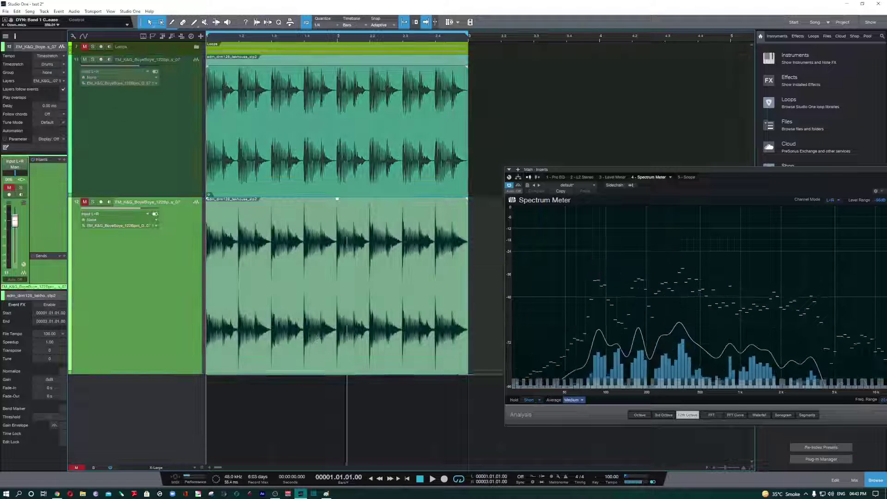
{"action": "key", "text": "Up"}
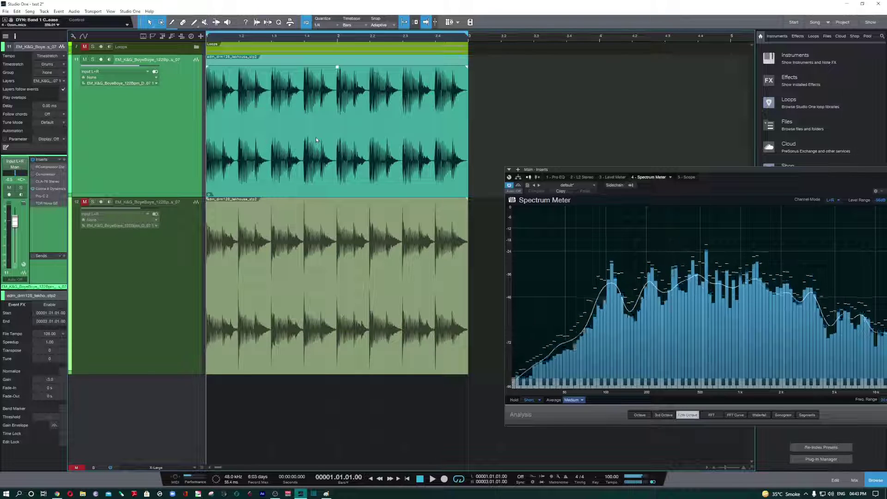
{"action": "right_click", "coordinate": [275, 142]}
{"action": "mouse_move", "coordinate": [342, 296]}
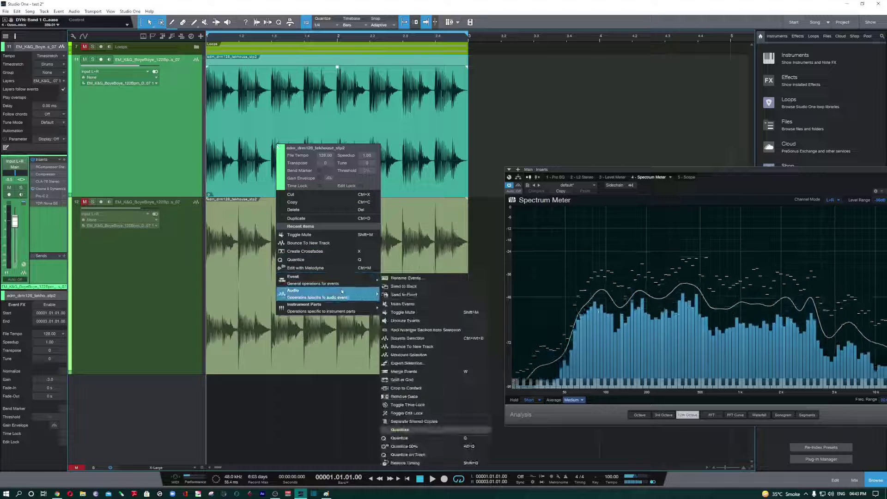
{"action": "left_click", "coordinate": [389, 366]}
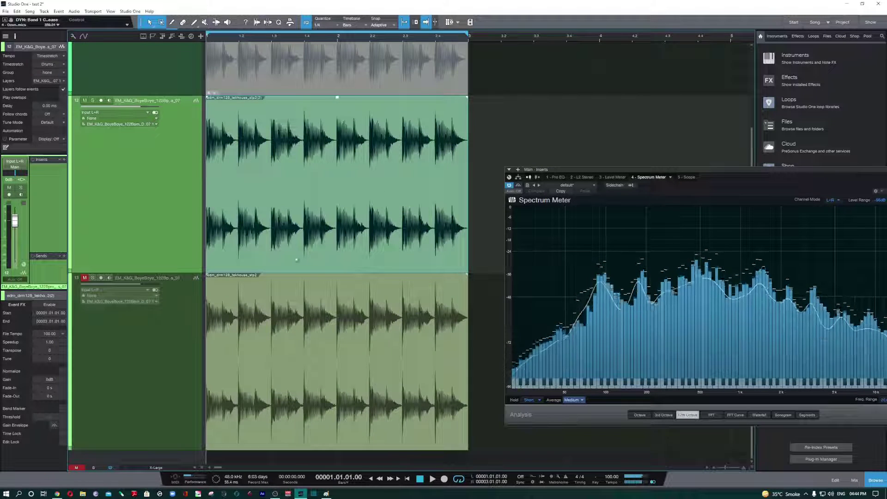
- Compare the new bounce's waveform with the source event and the earlier bounced event
{"action": "scroll", "coordinate": [292, 211], "scroll_direction": "up", "scroll_amount": 4}
{"action": "left_click", "coordinate": [303, 172]}
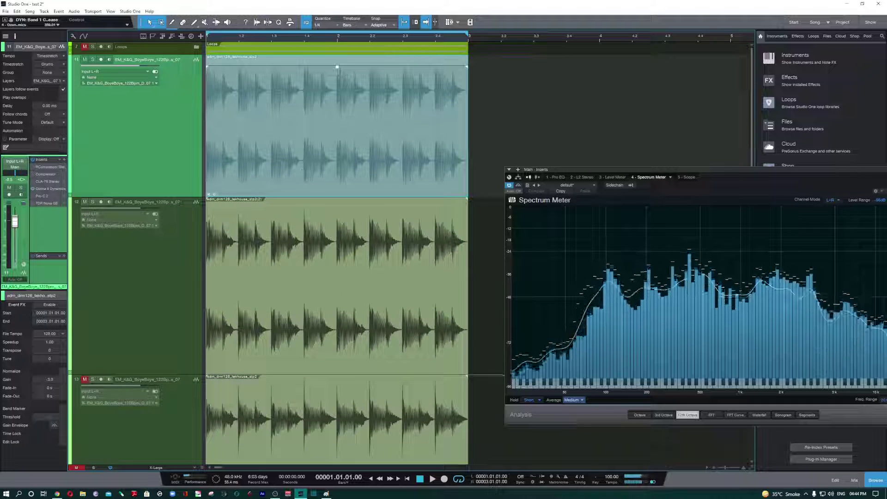
{"action": "scroll", "coordinate": [342, 297], "scroll_direction": "down", "scroll_amount": 4}
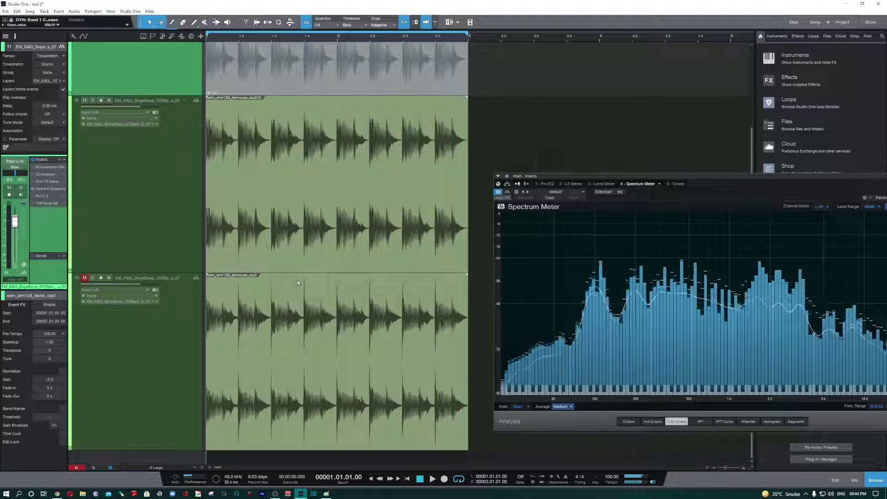